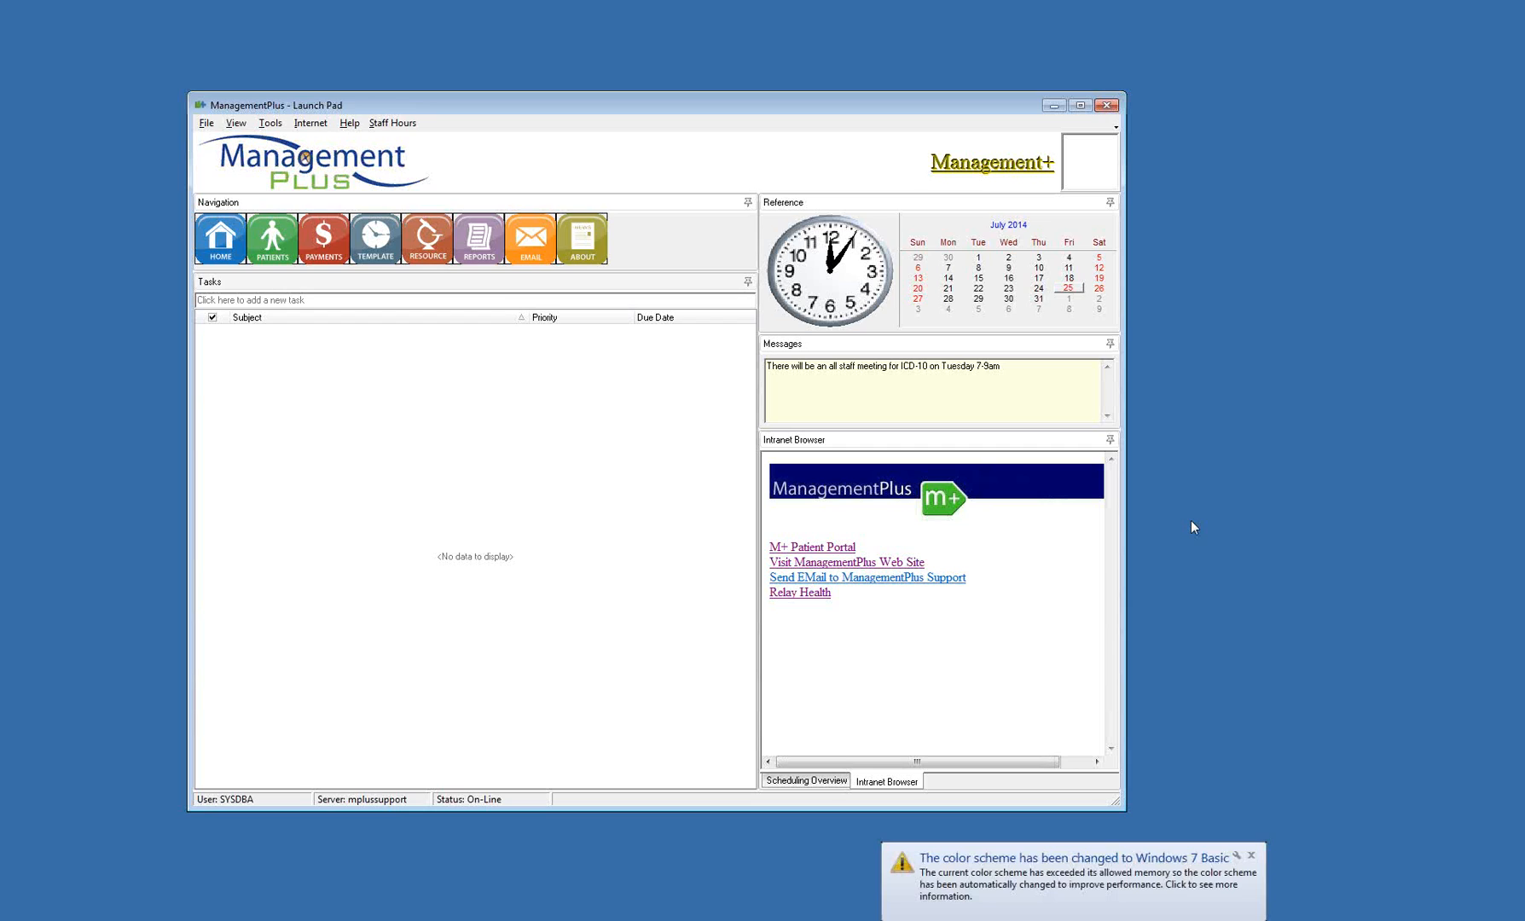
Open the resource scheduling waiting list, then enlarge and reposition its window so the full columns show
click(206, 124)
mouse_move(338, 512)
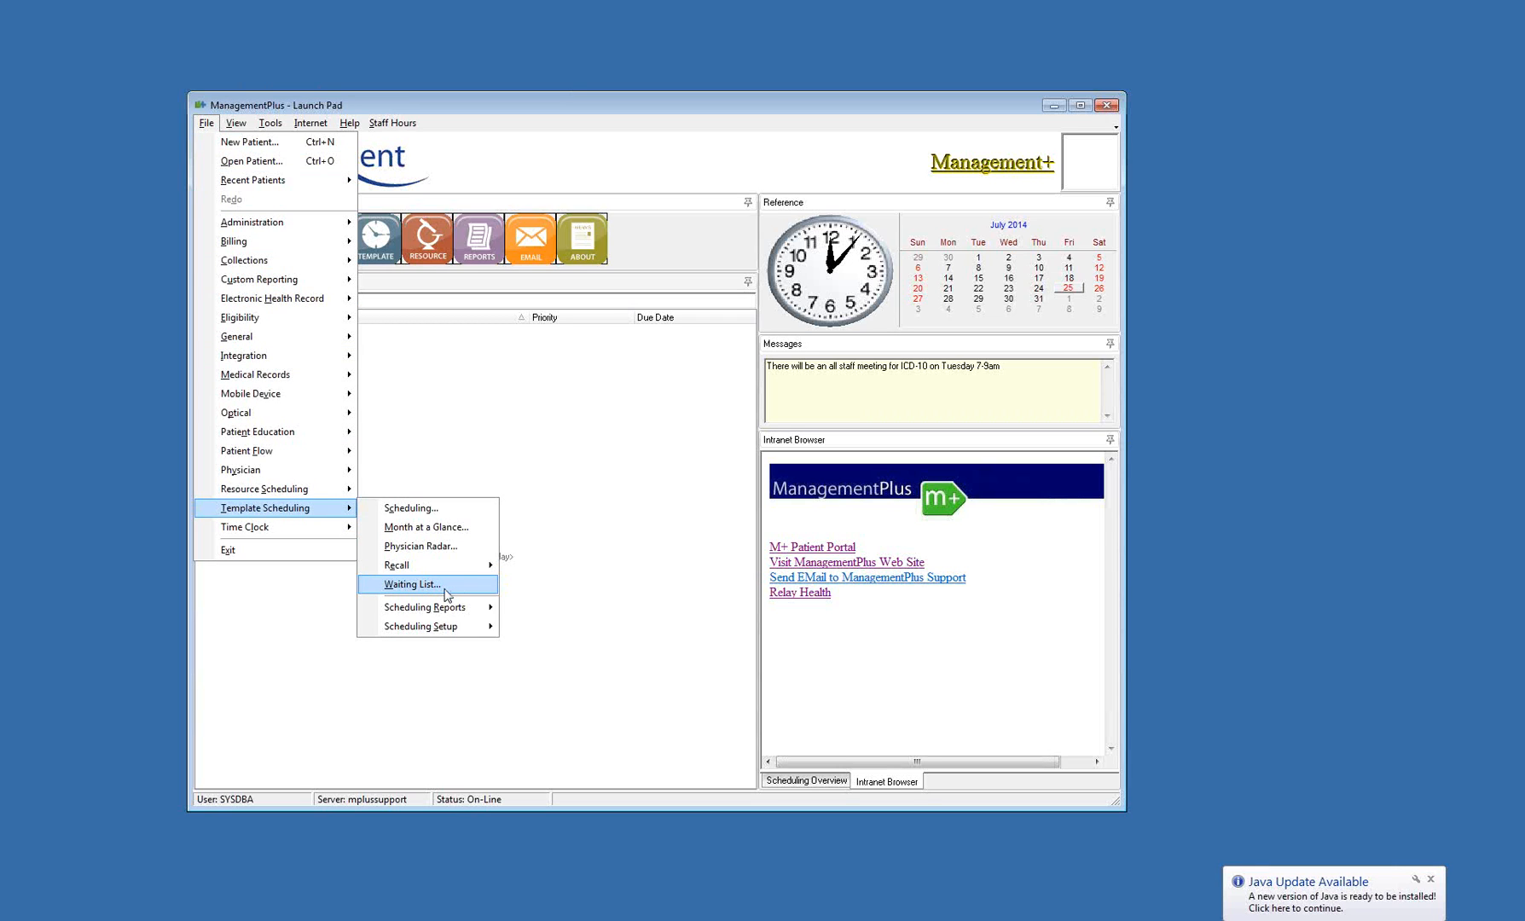
click(447, 595)
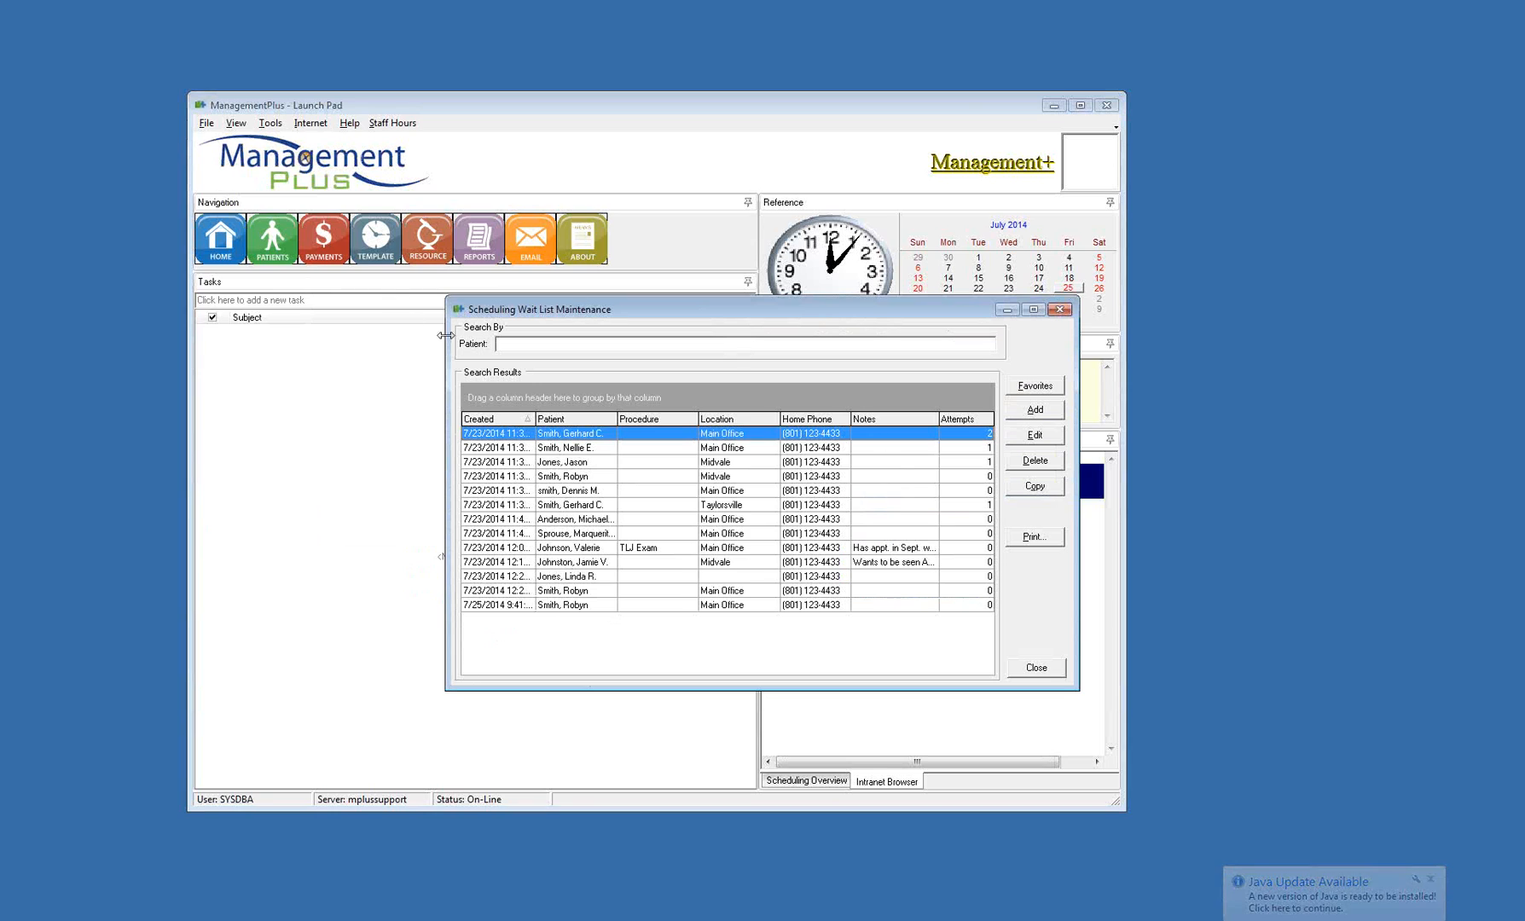
drag(445, 298, 65, 40)
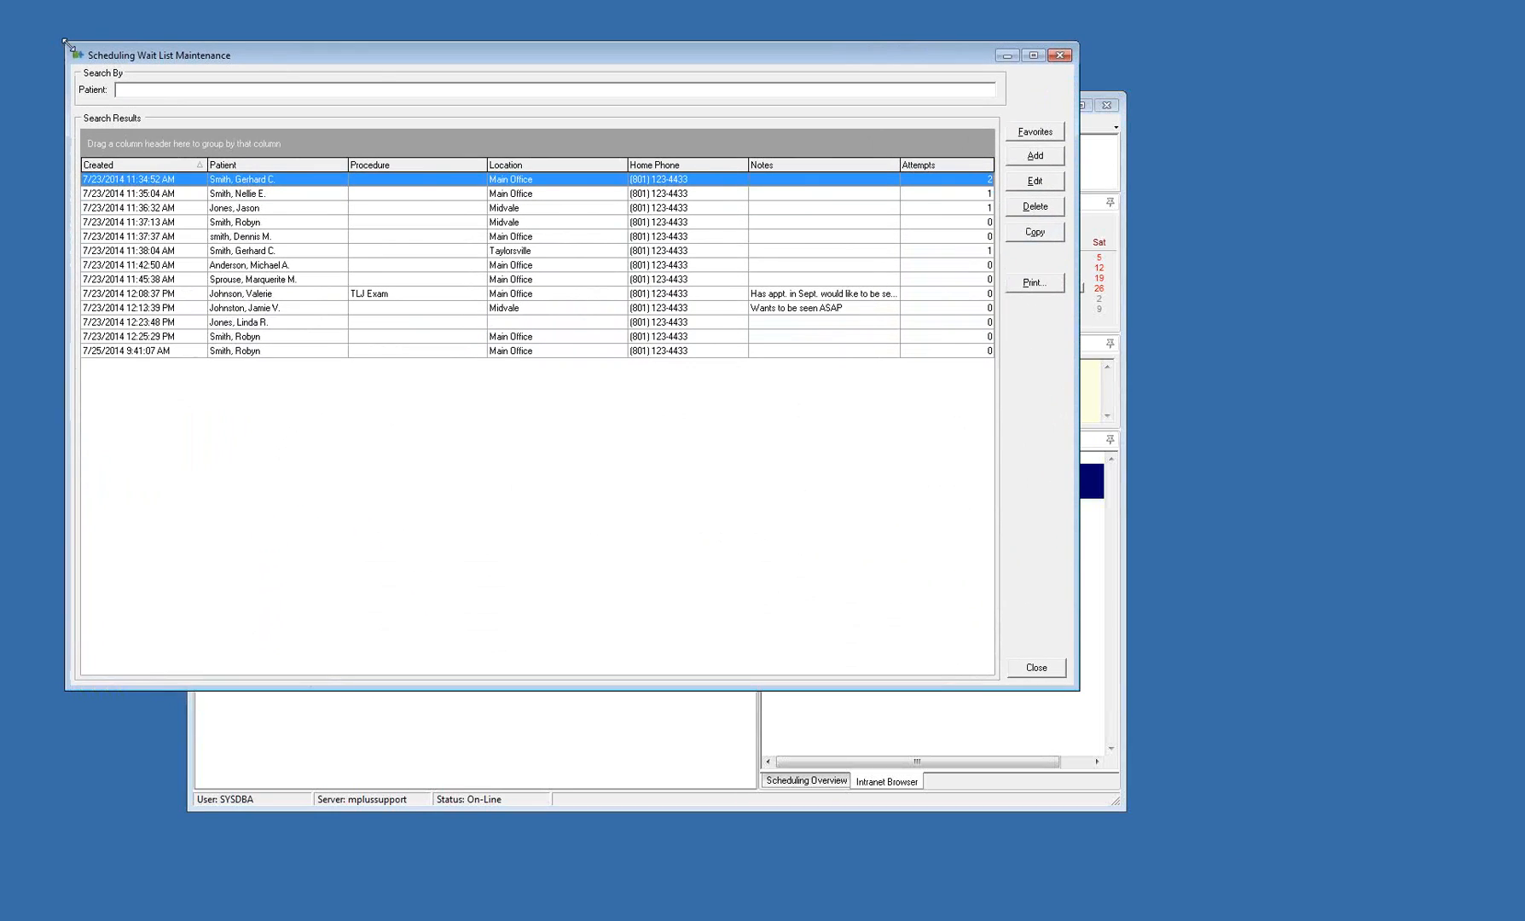
drag(431, 56, 527, 168)
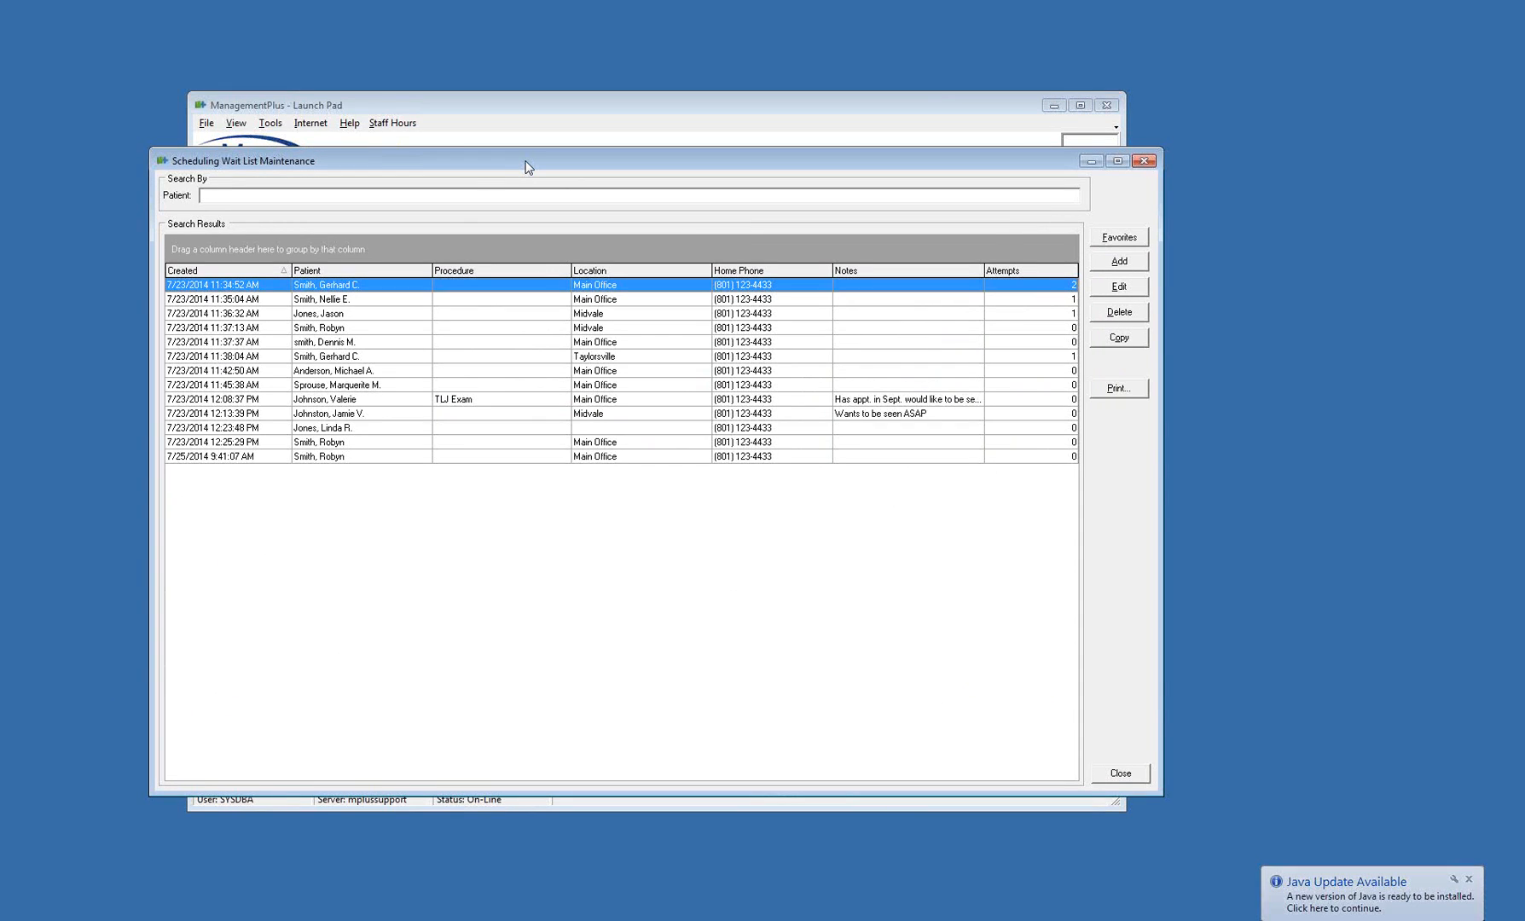
Enter a patient's last name in the wait list's patient search, then clear the search
click(431, 192)
text(smith)
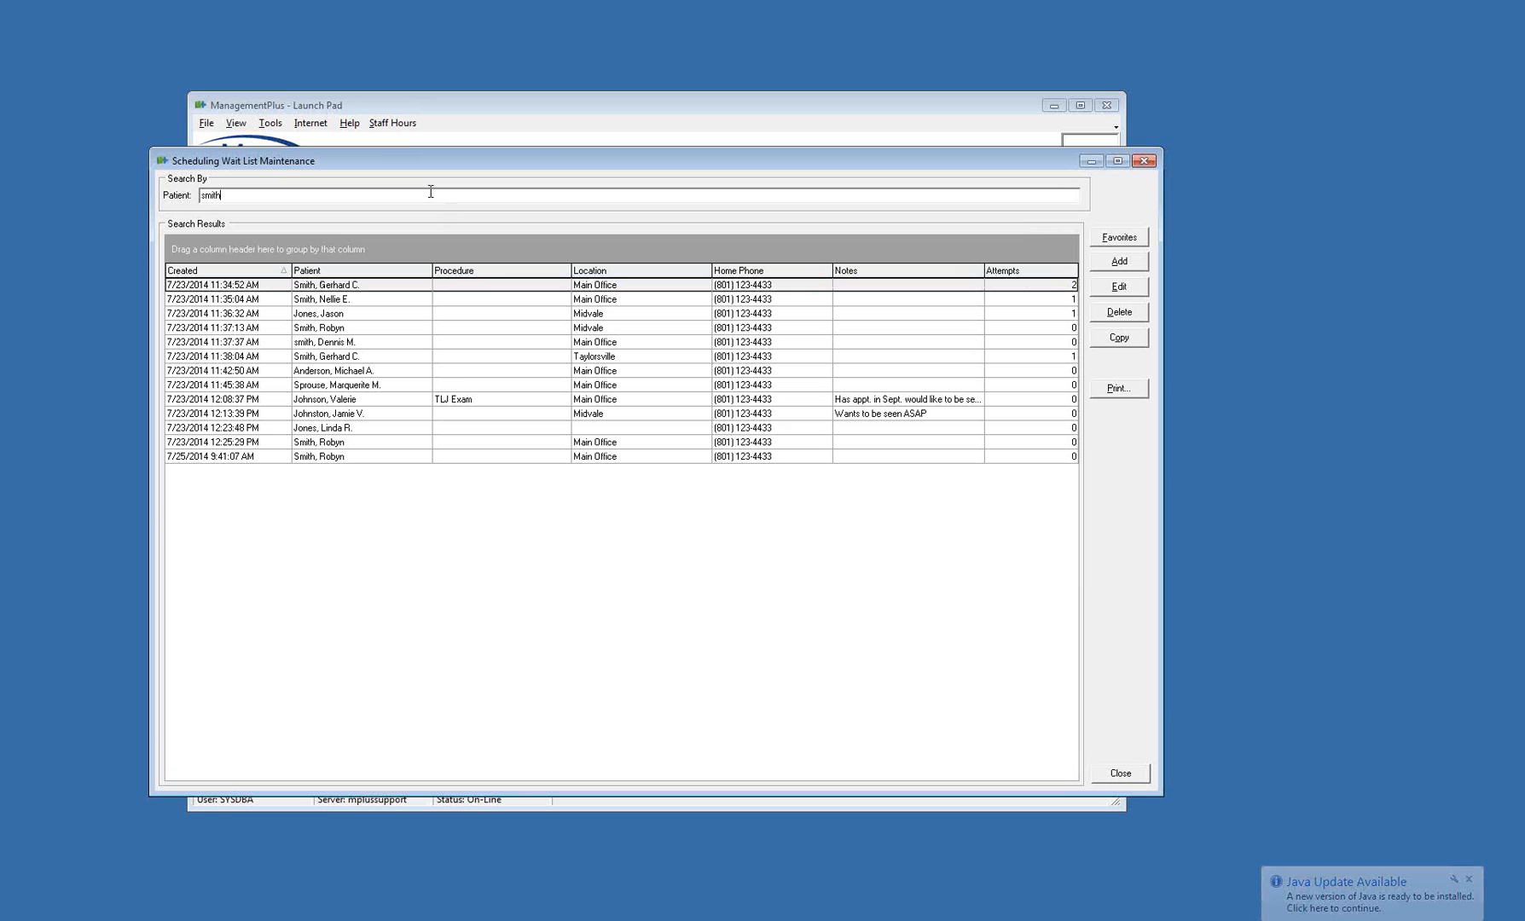
key(BackSpace)
key(BackSpace)
key(BackSpace)
key(BackSpace)
key(BackSpace)
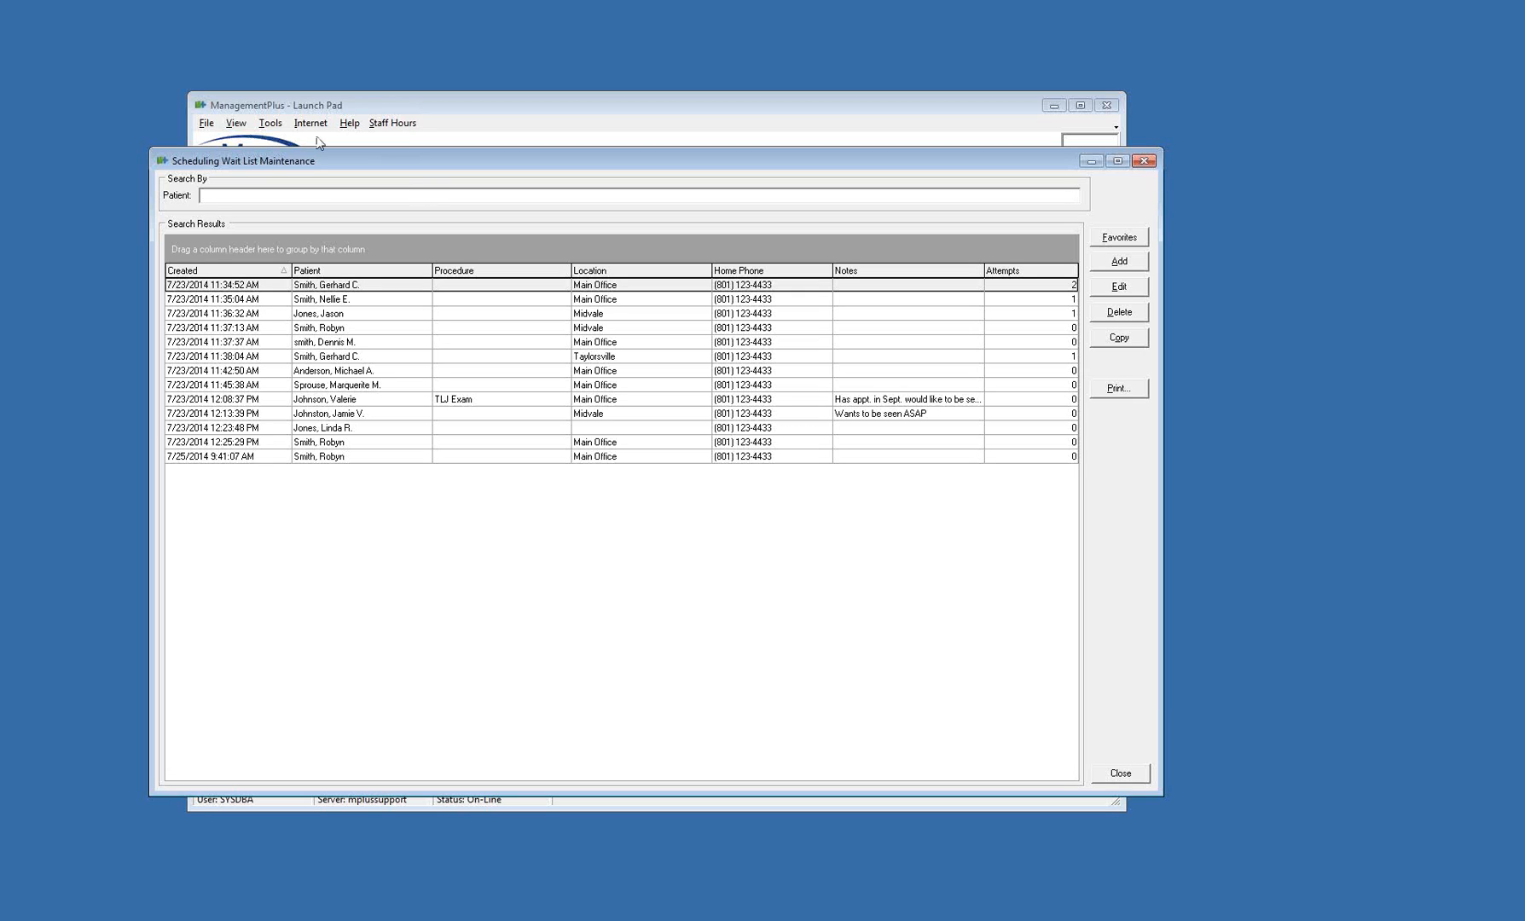
Examine the oldest and the most recently created entries in the wait list
click(245, 288)
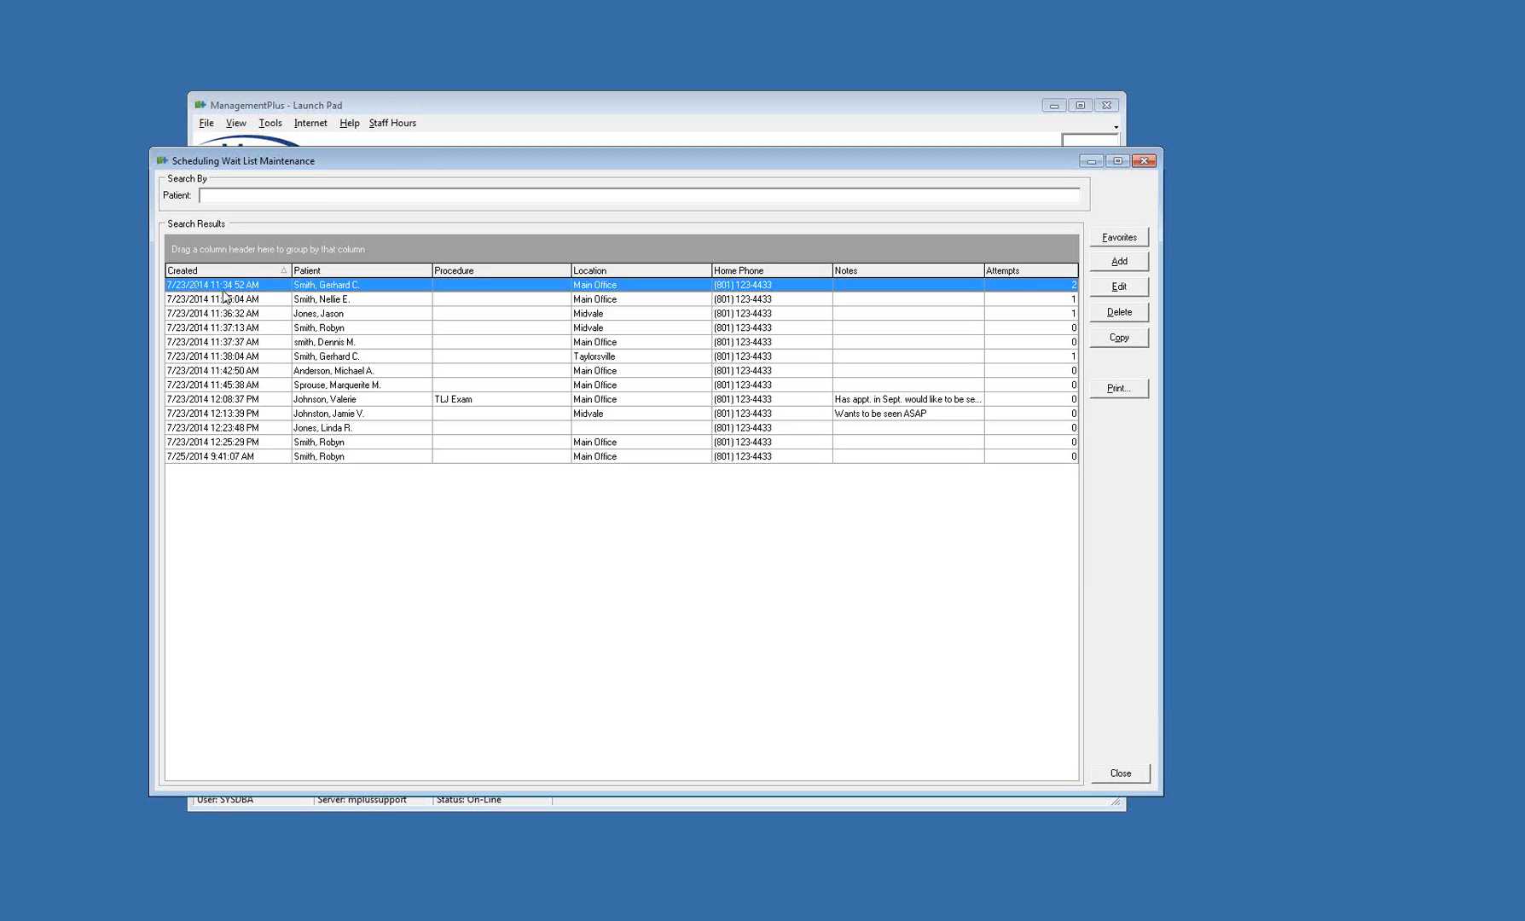
click(236, 461)
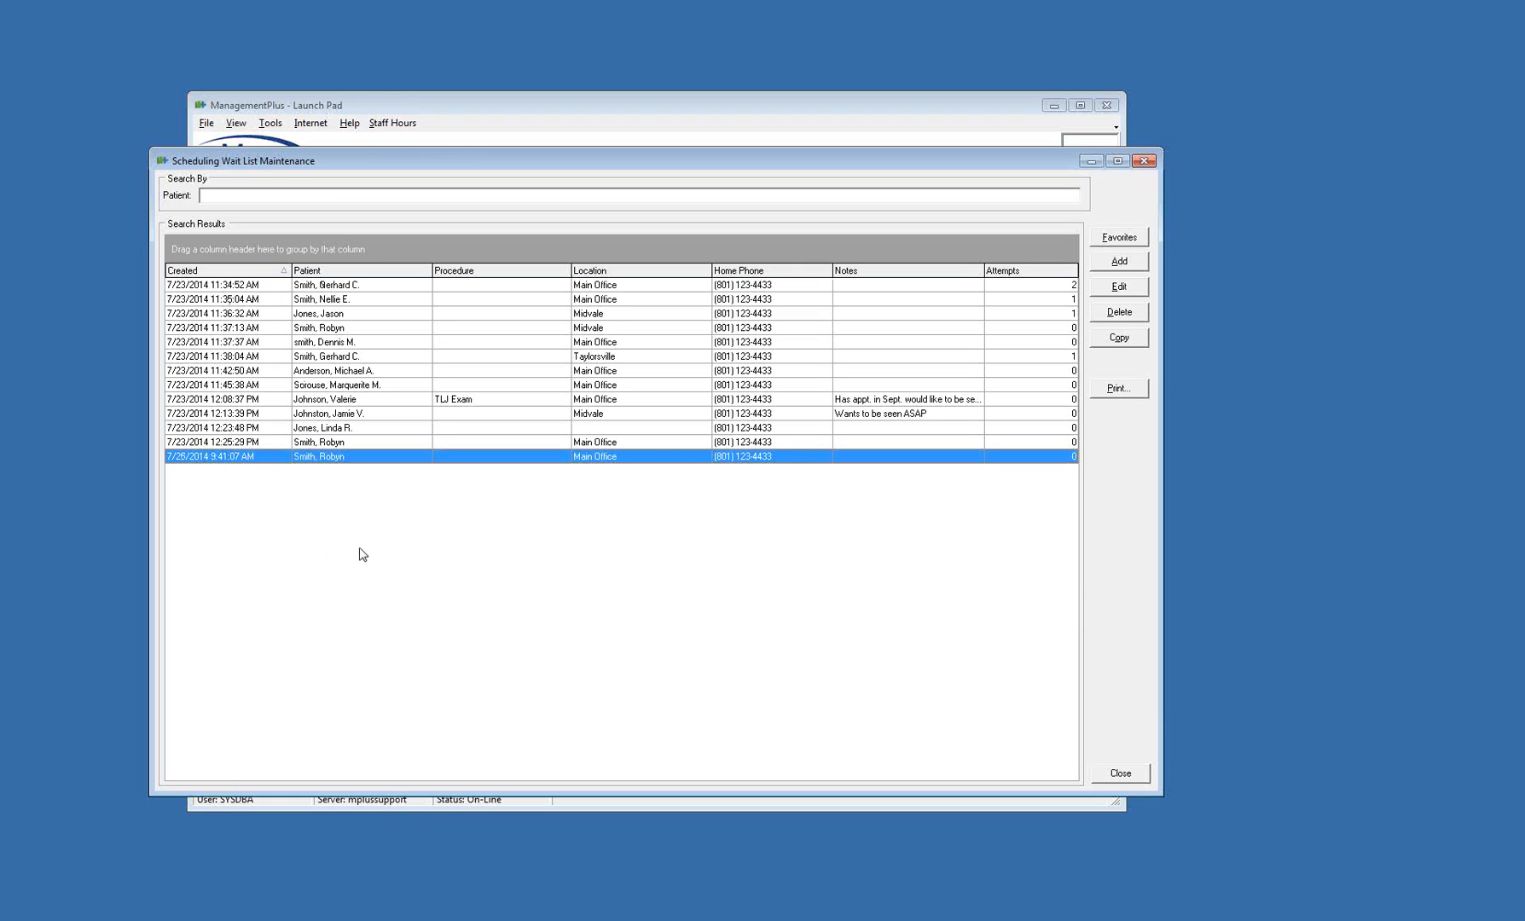
key(Up)
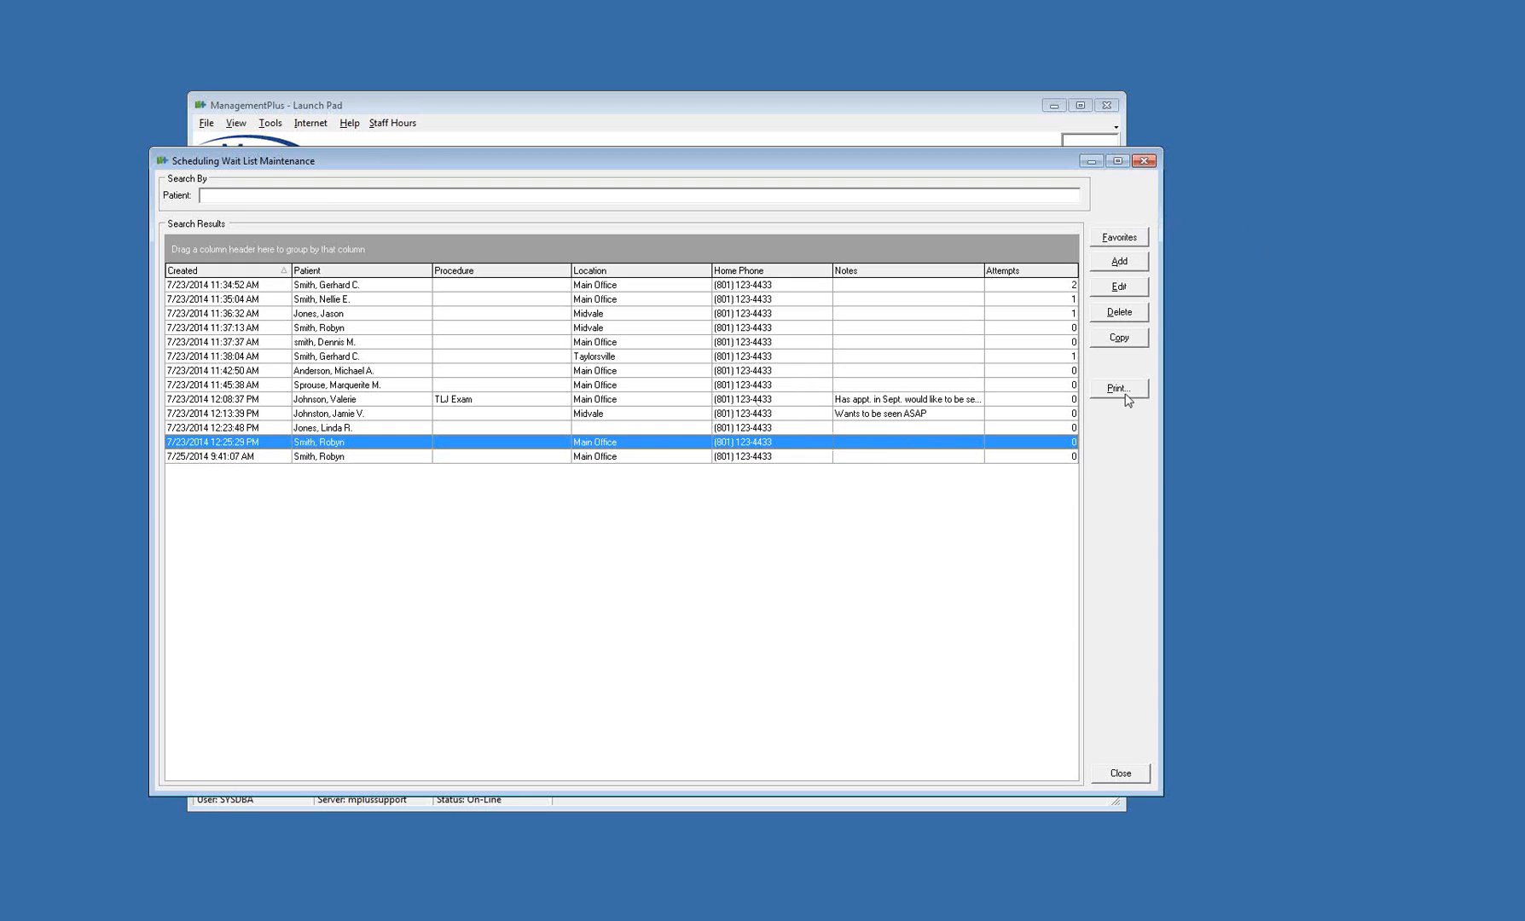
Add the eighth patient from the recent patients list to the wait list, leaving location, procedure and notes blank
click(1120, 263)
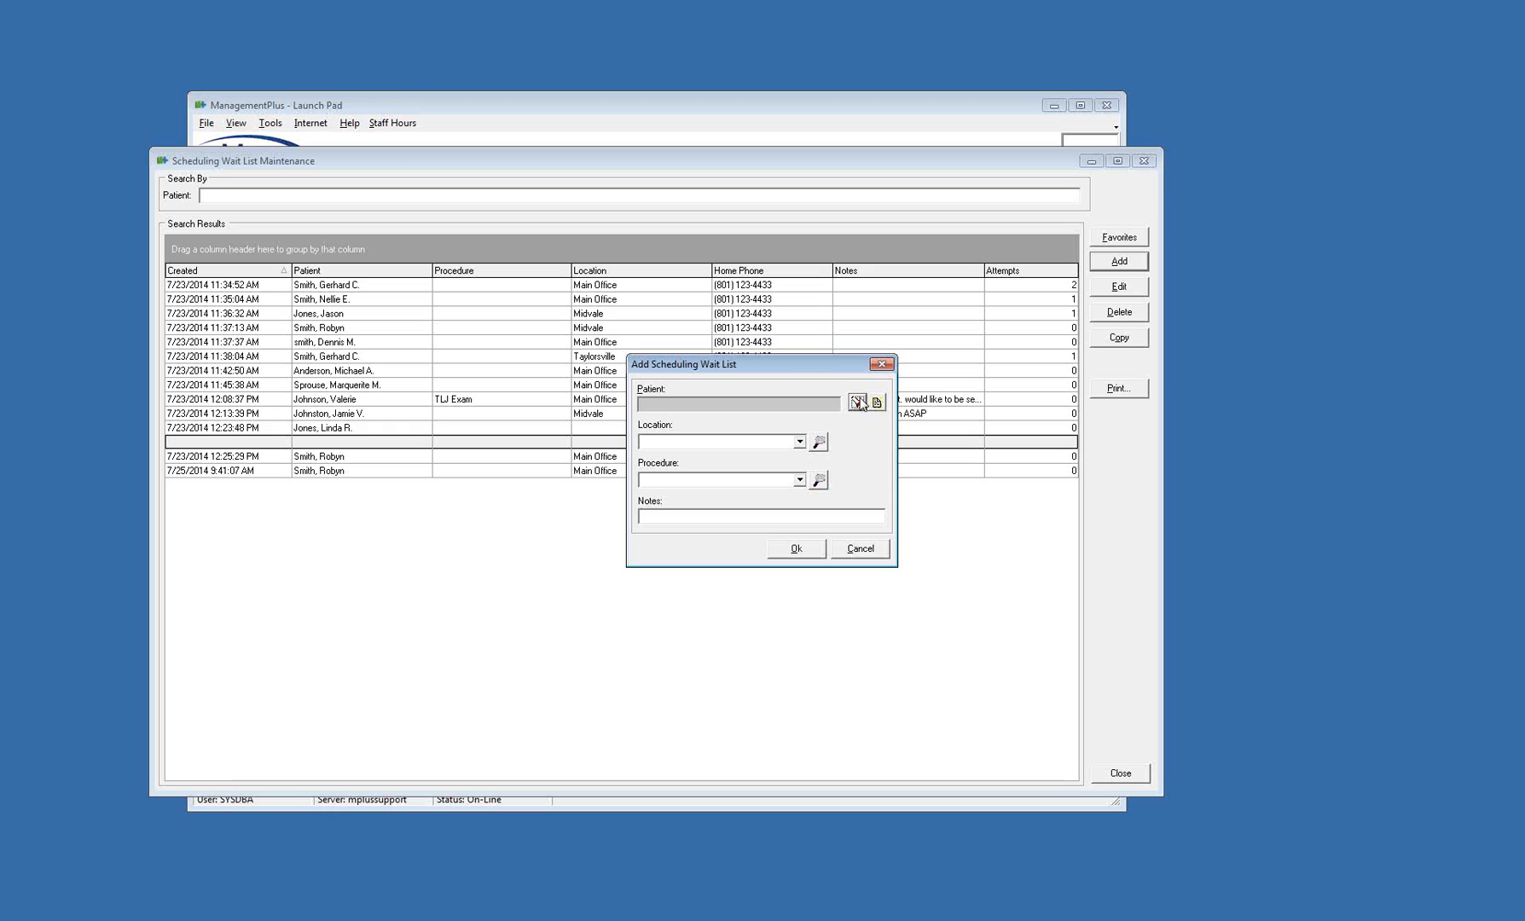
click(858, 404)
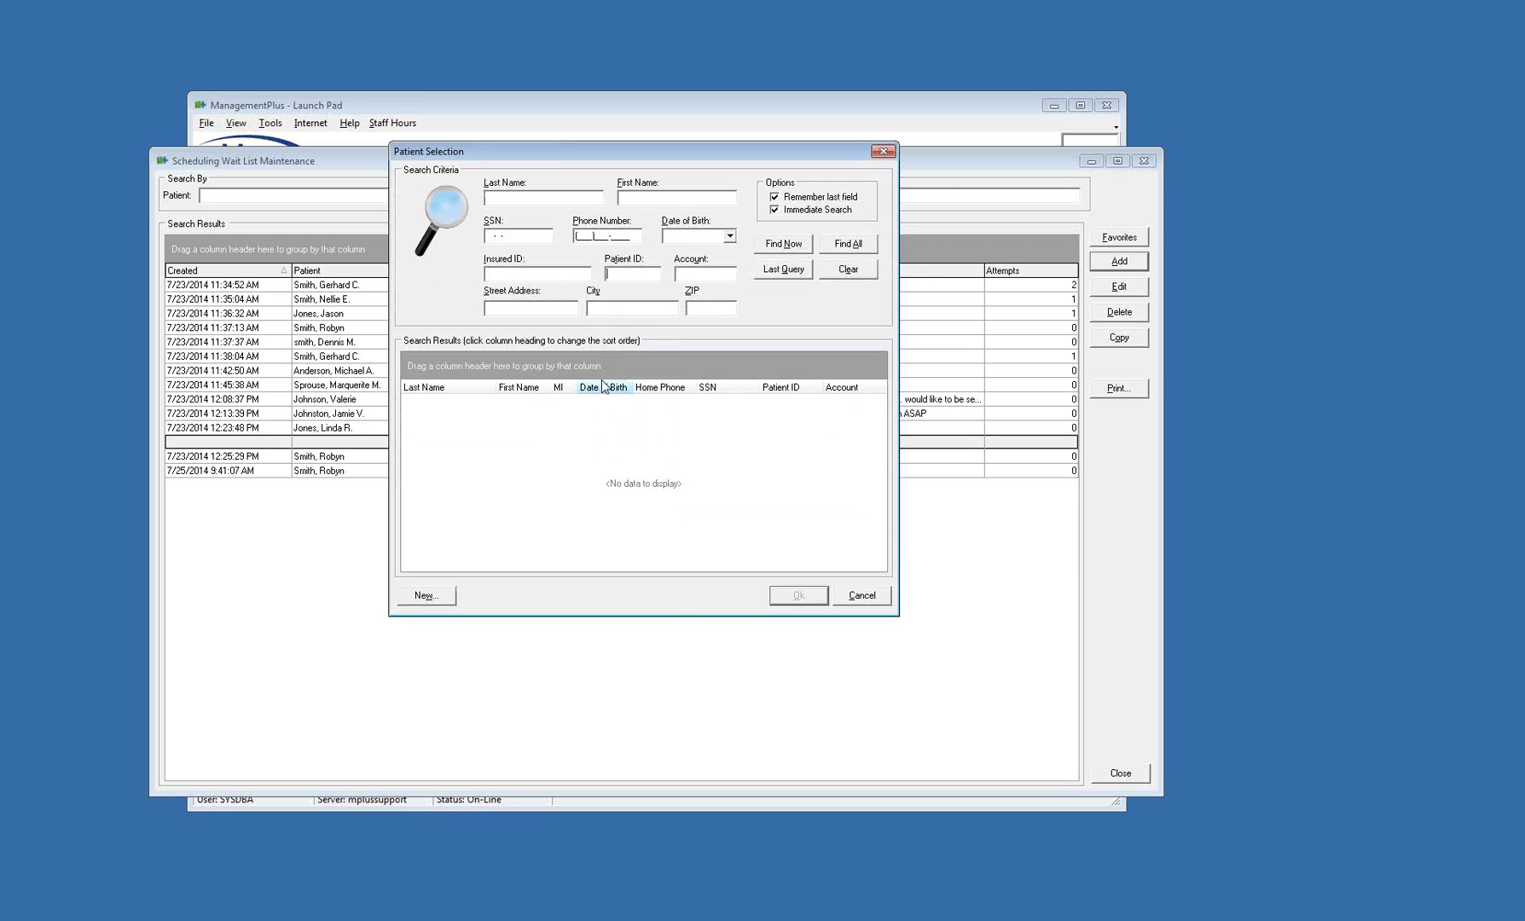
right_click(600, 450)
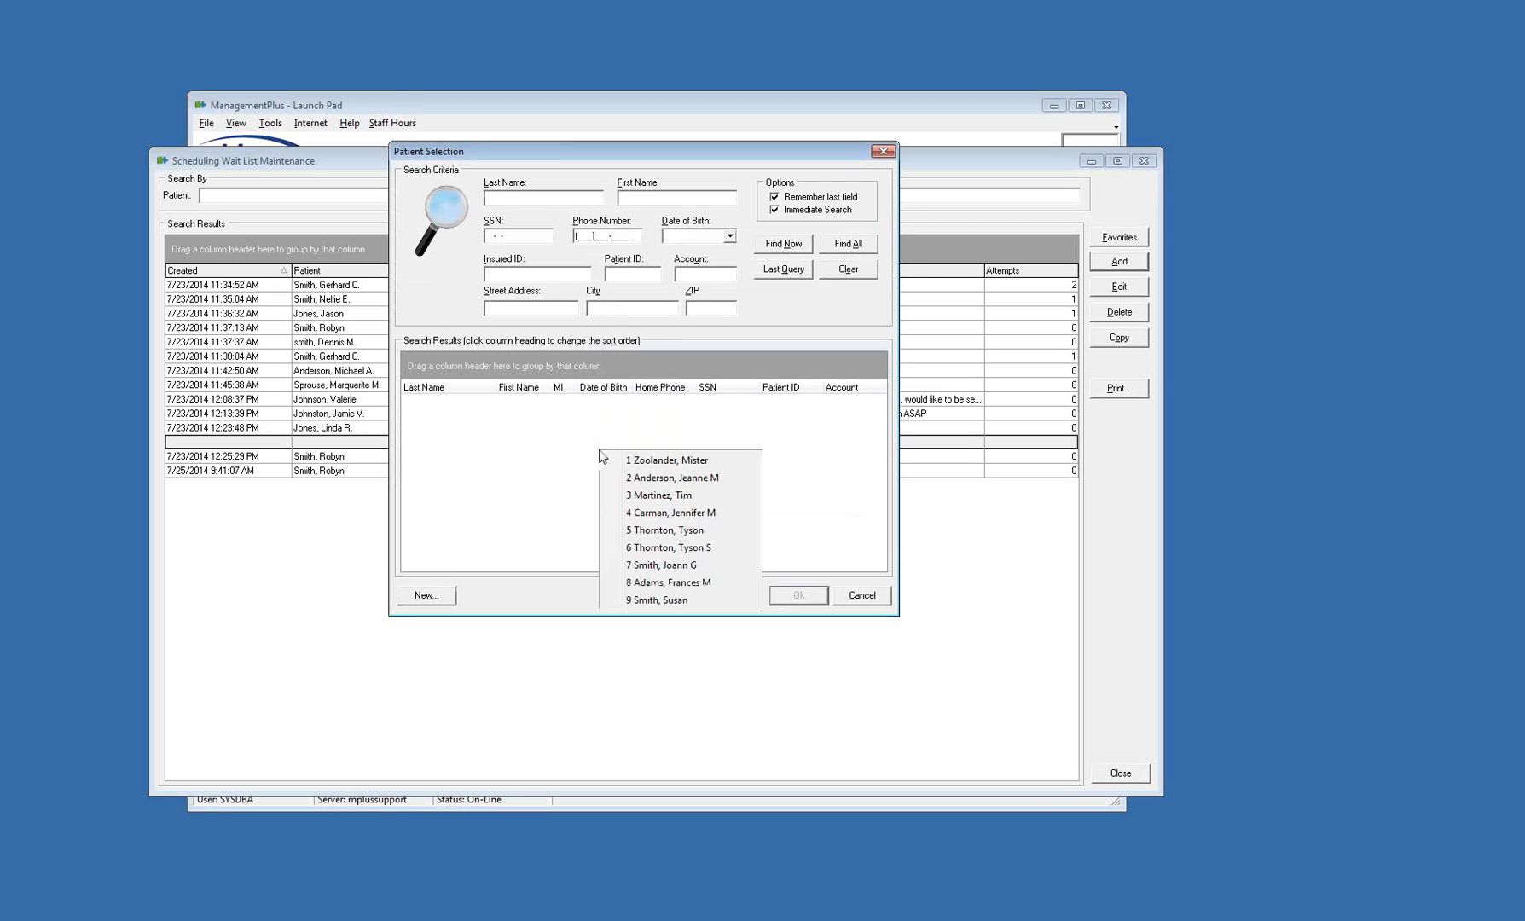
click(703, 583)
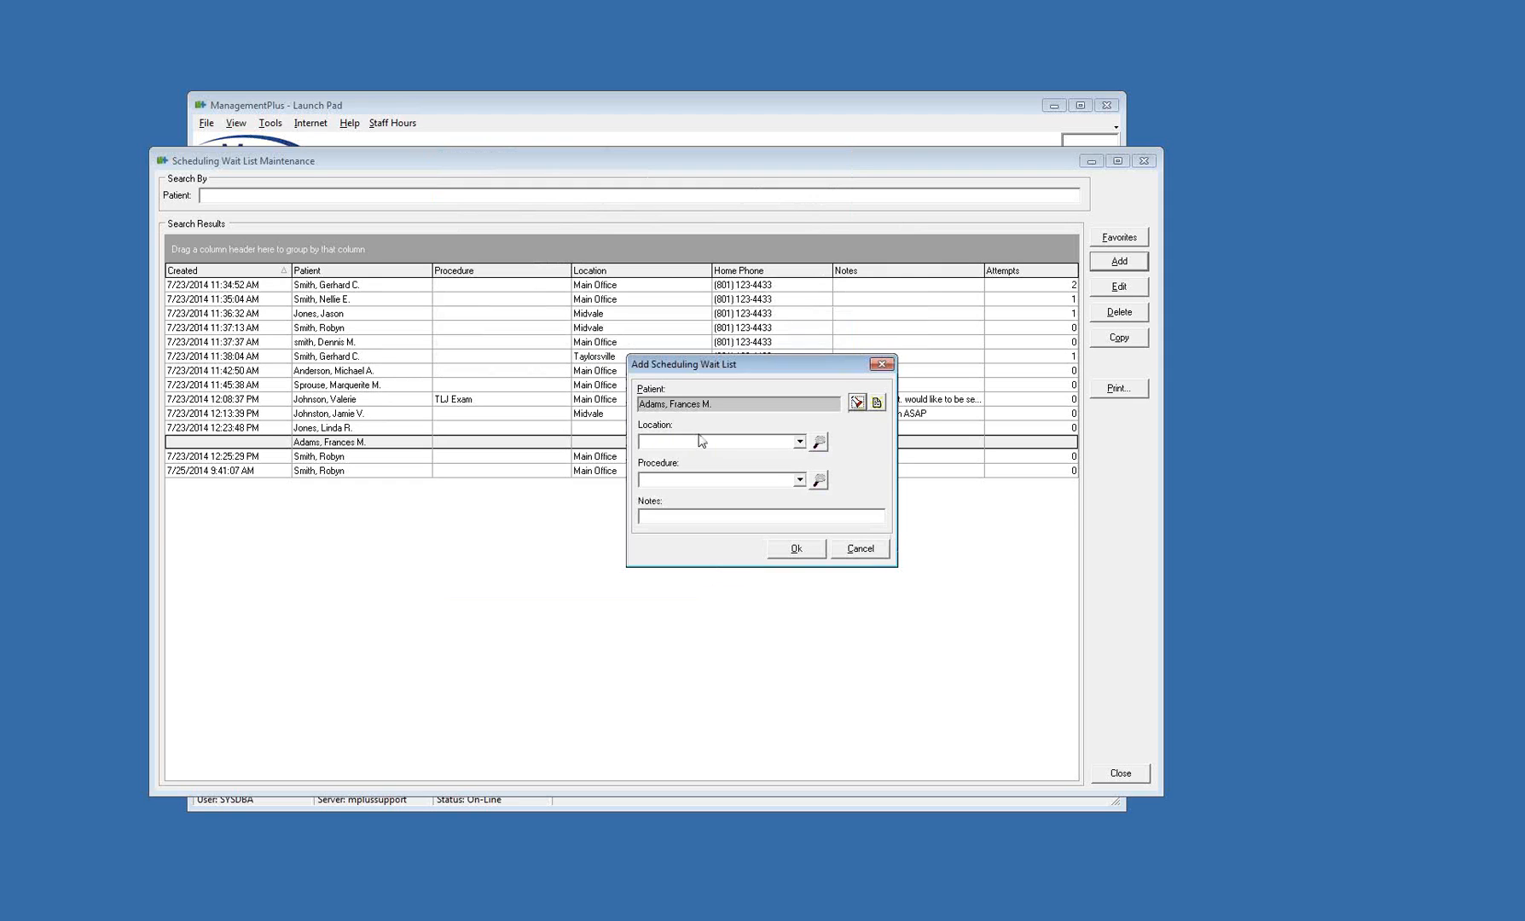
click(696, 441)
click(696, 482)
click(796, 549)
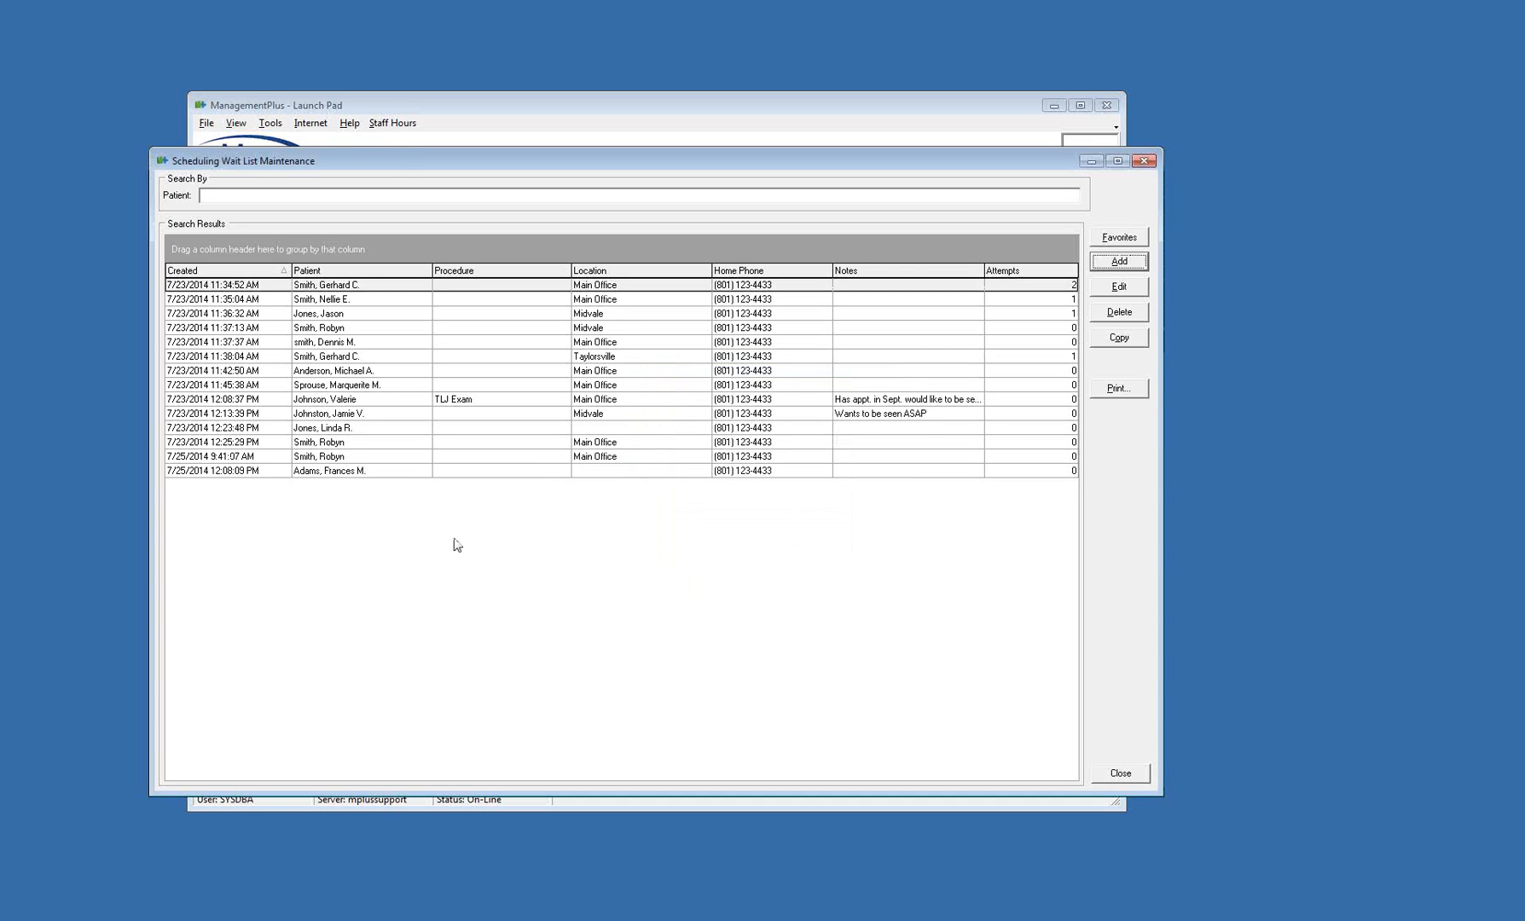
View the editable details of the newest wait list entry and cancel without changes
right_click(290, 470)
click(211, 498)
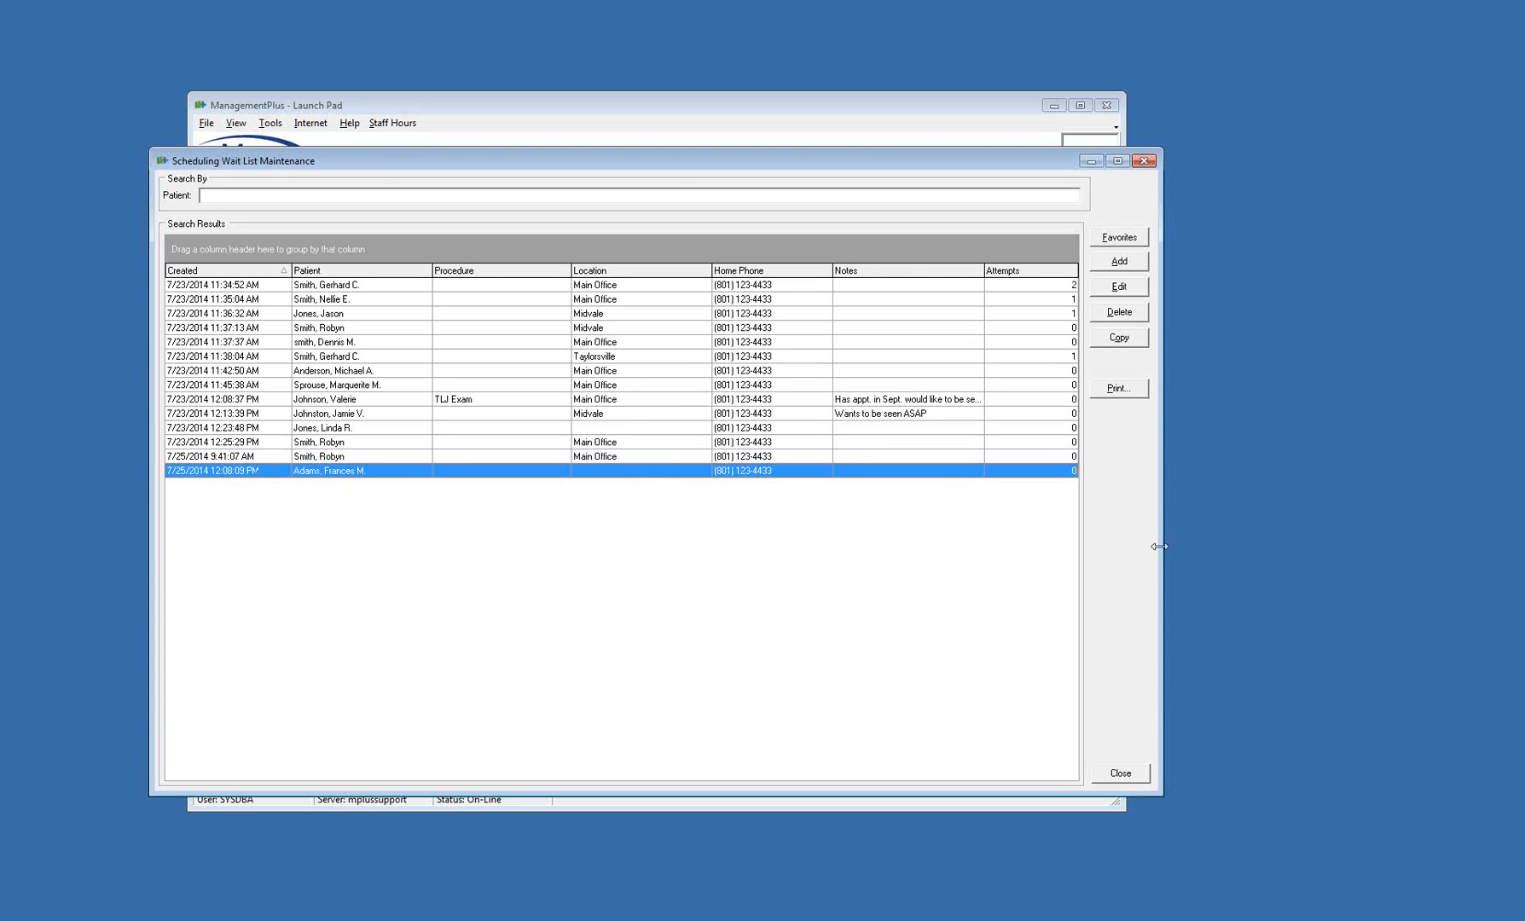
click(1130, 290)
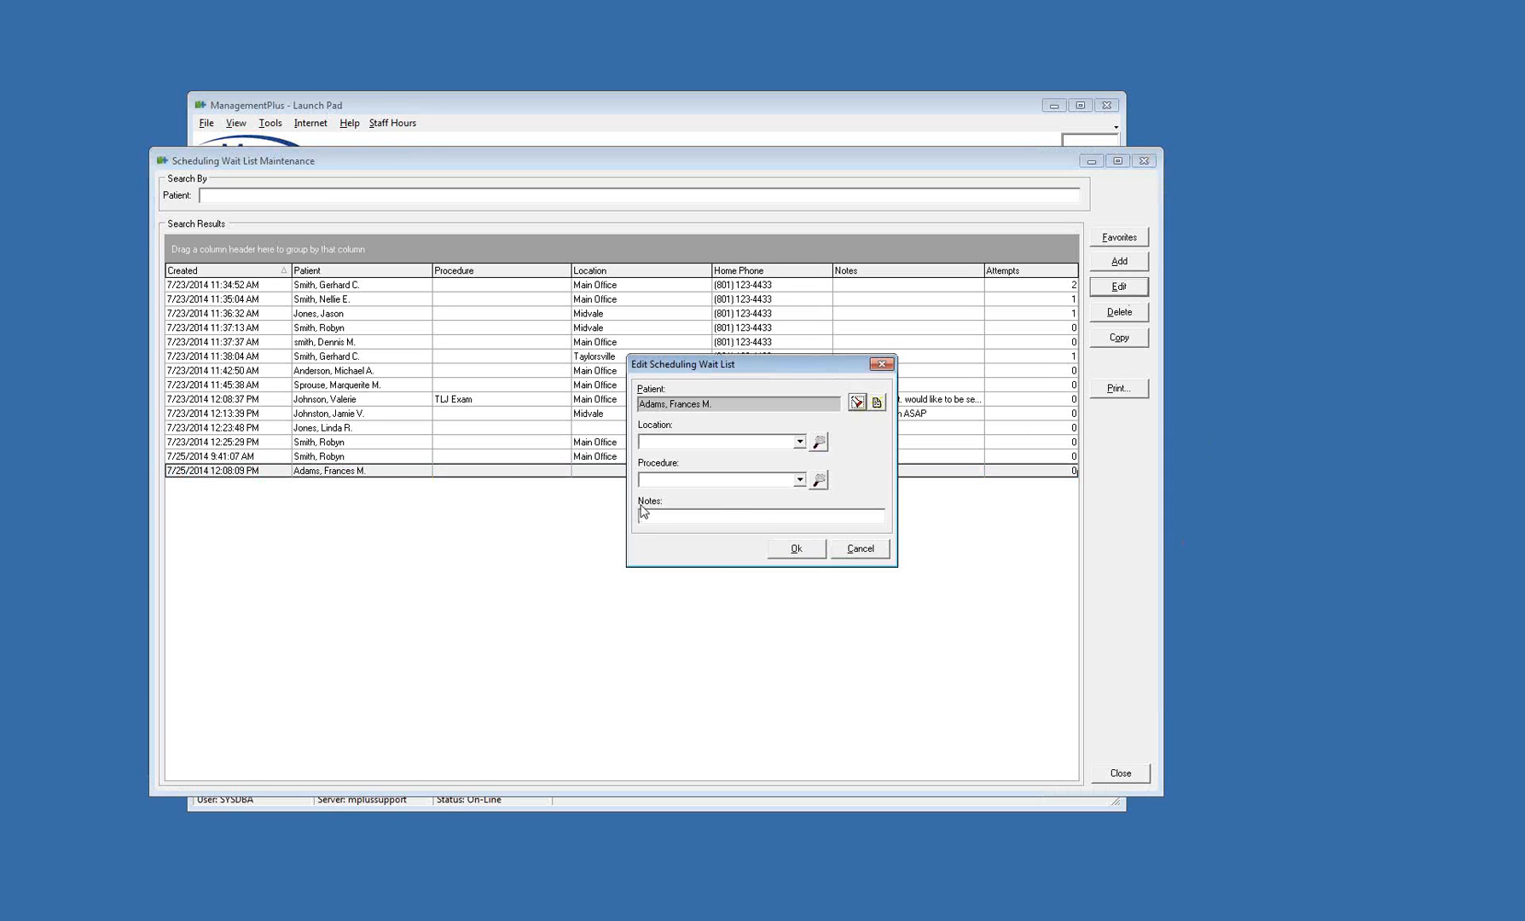
click(668, 478)
click(860, 554)
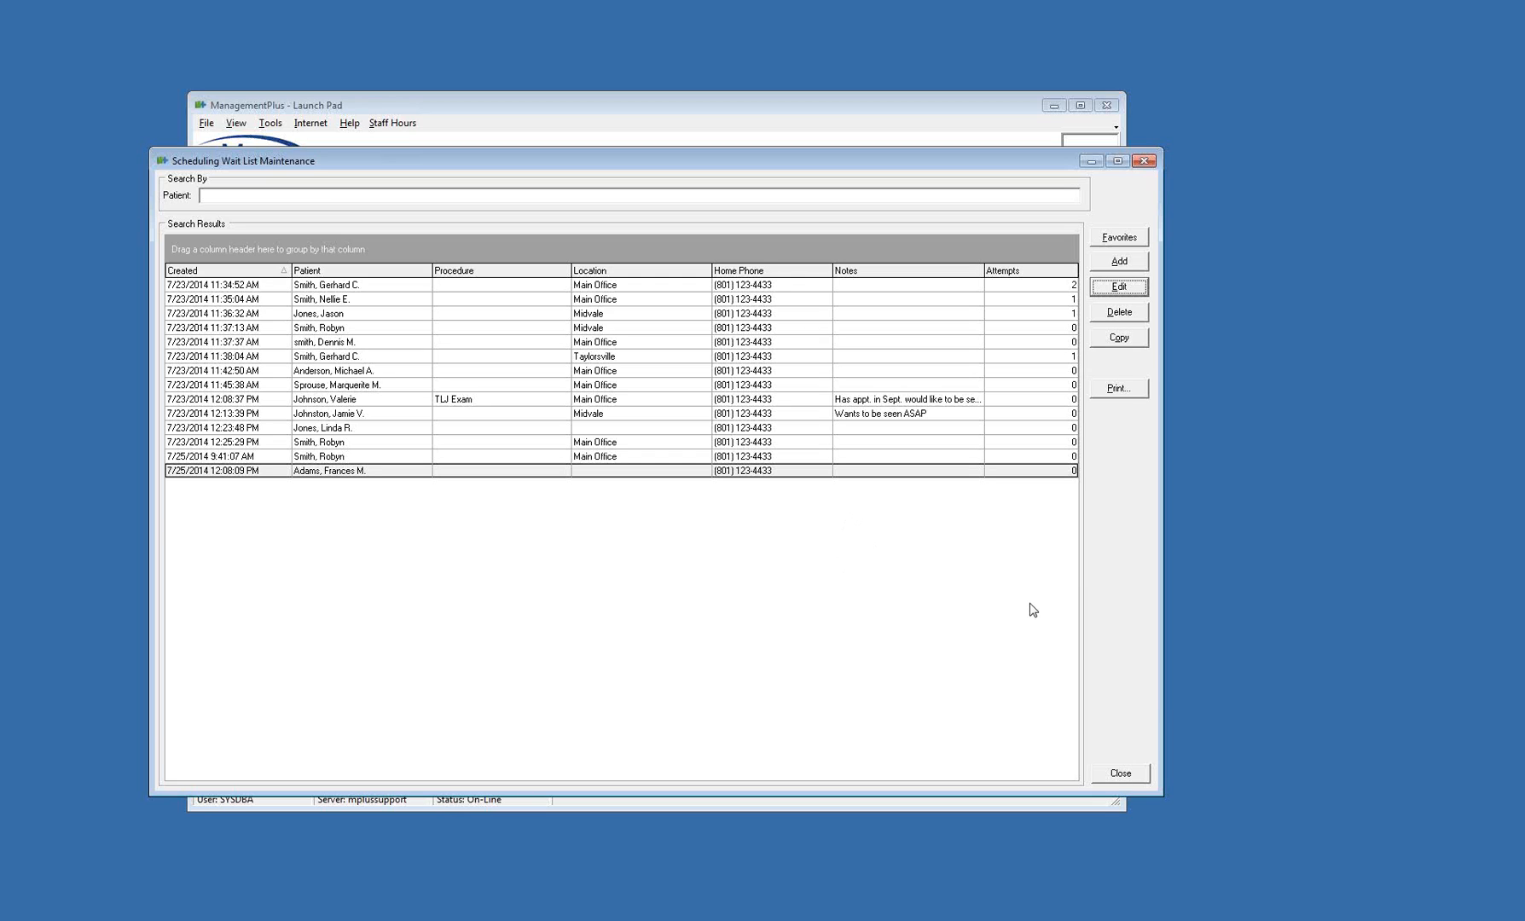
Review the location, procedure and notes of the TLJ Exam wait list entry and cancel without changes
click(482, 402)
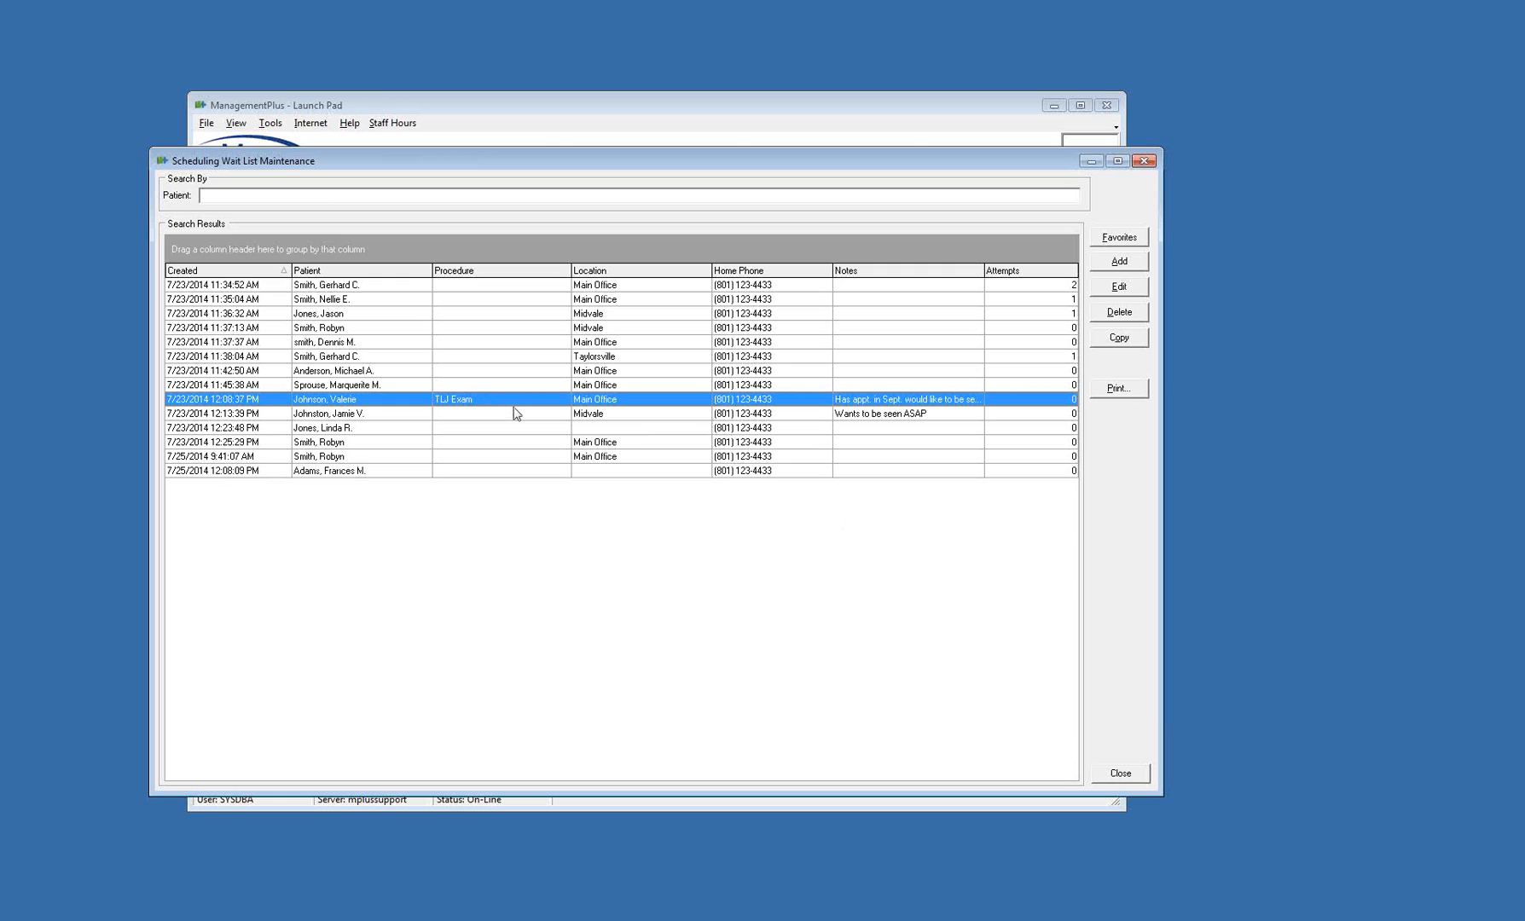
click(1118, 287)
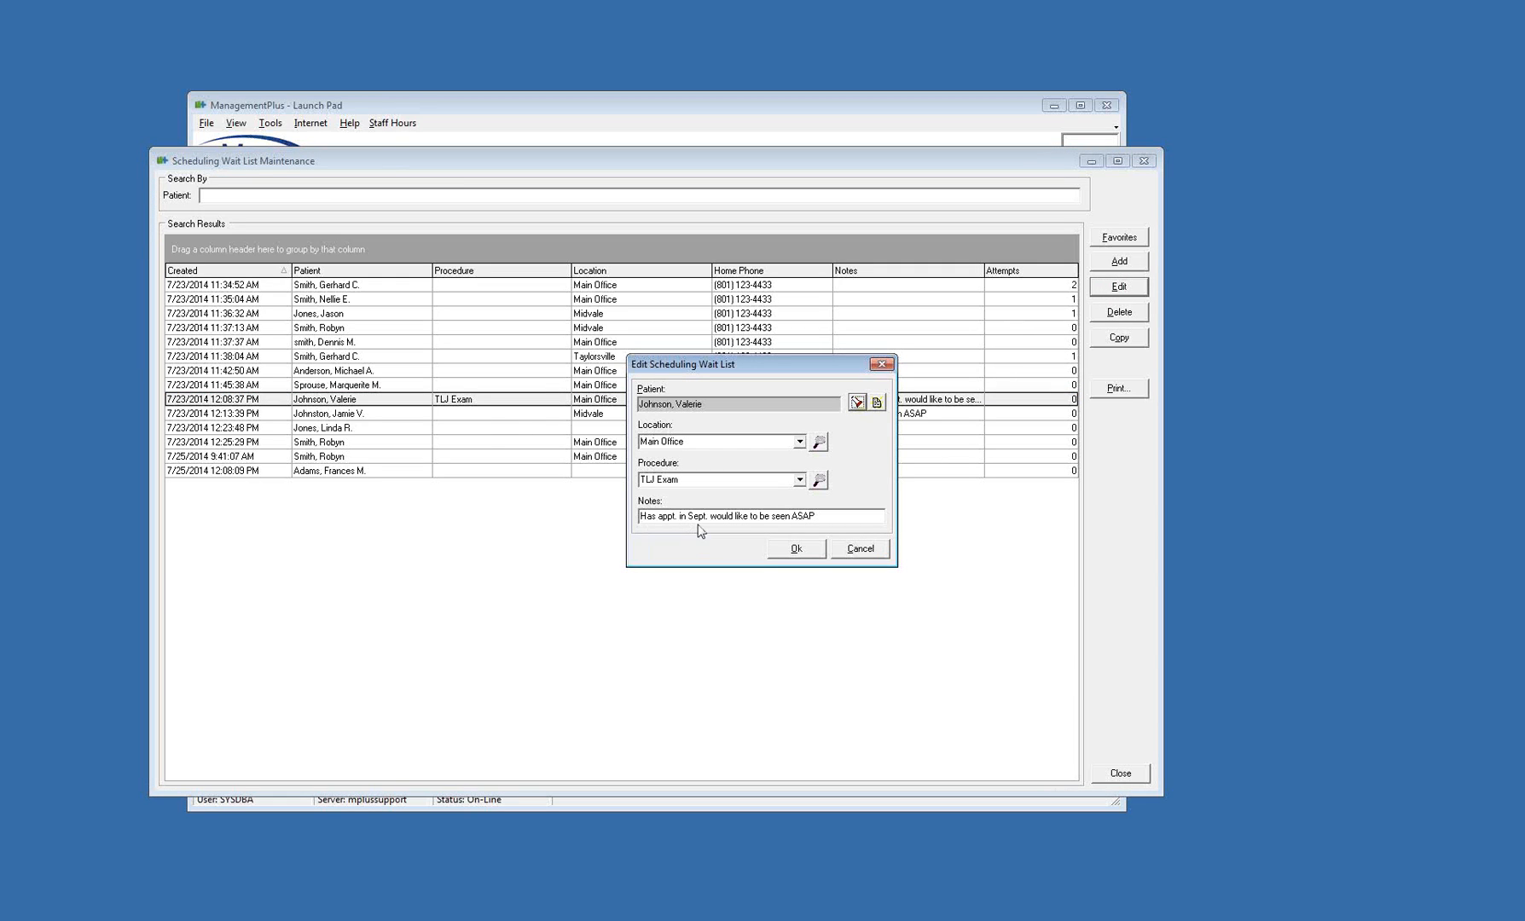
click(869, 553)
key(Tab)
key(Tab)
key(Tab)
key(Tab)
click(871, 552)
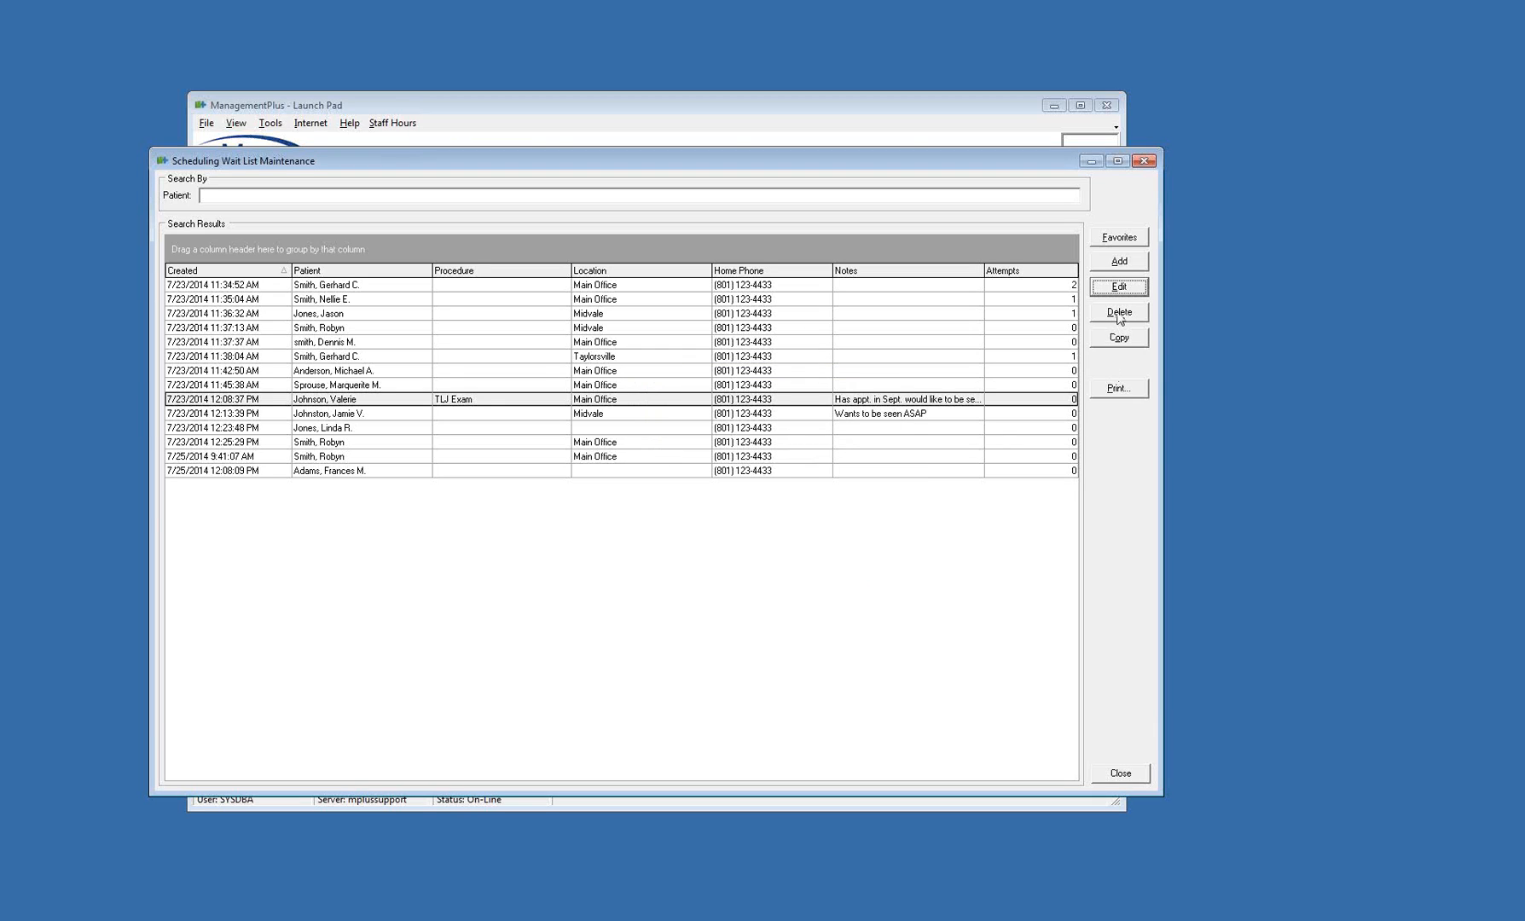
Record an attempted contact for the Midvale wait list entry created 7/23/2014 11:37:13 AM
click(717, 427)
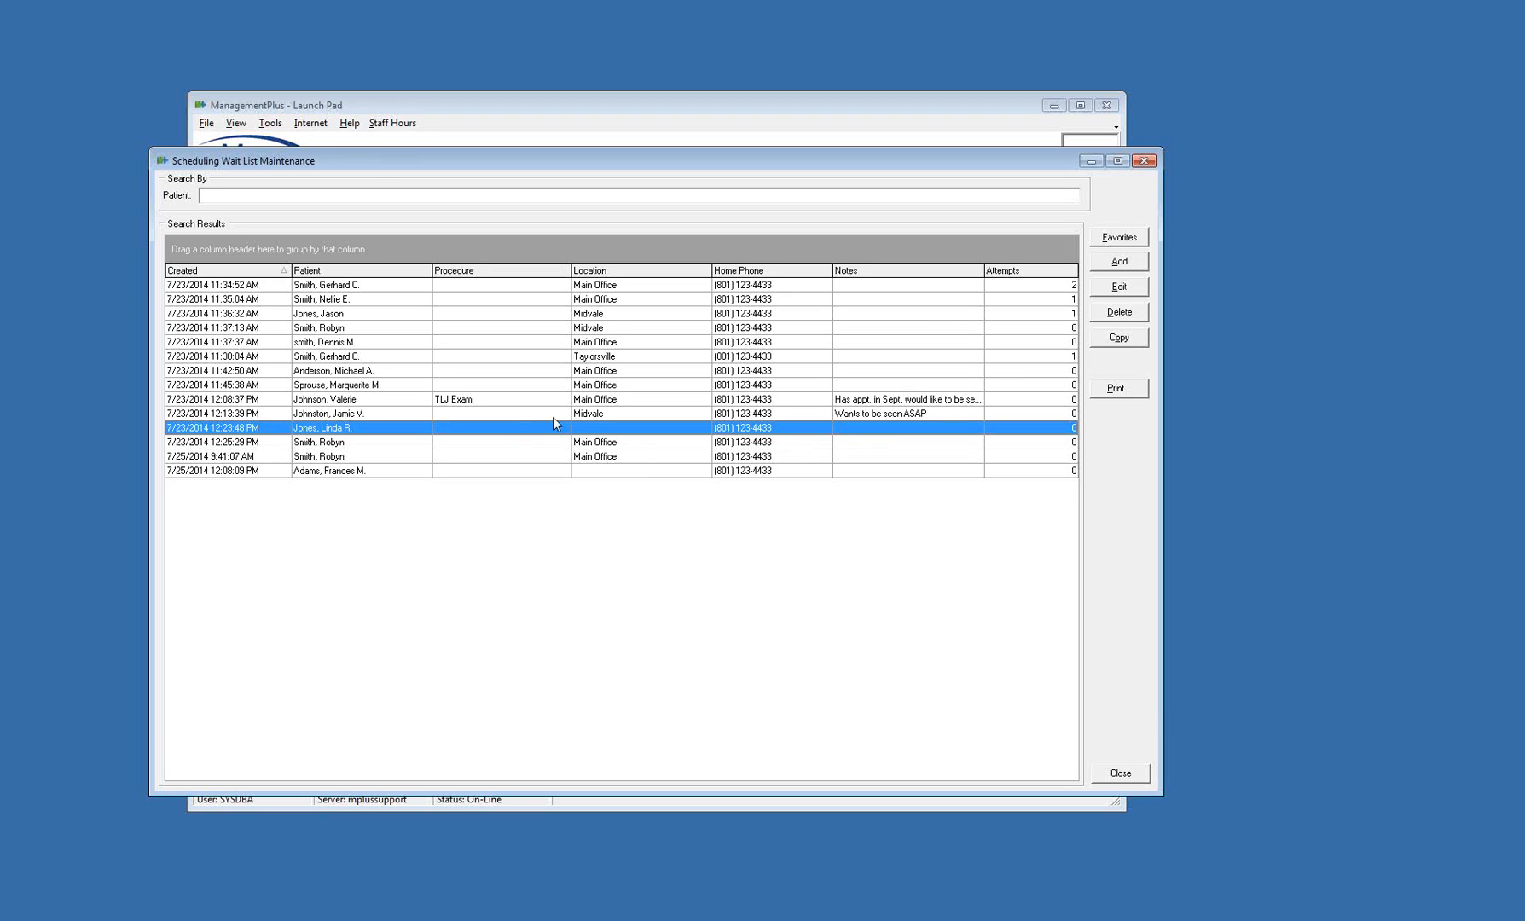
click(376, 328)
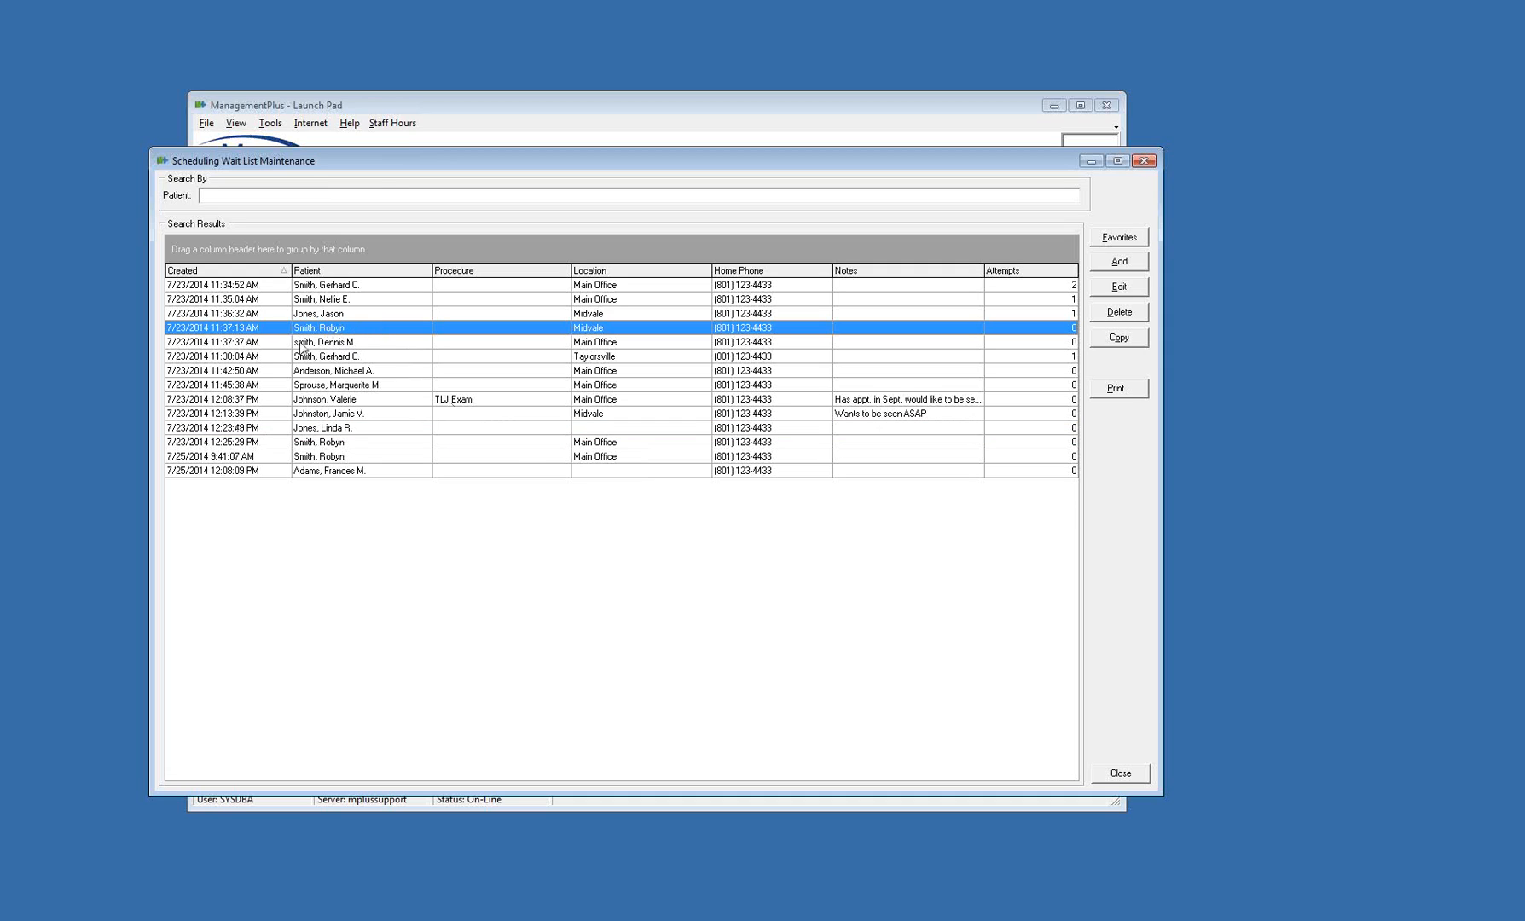
right_click(325, 329)
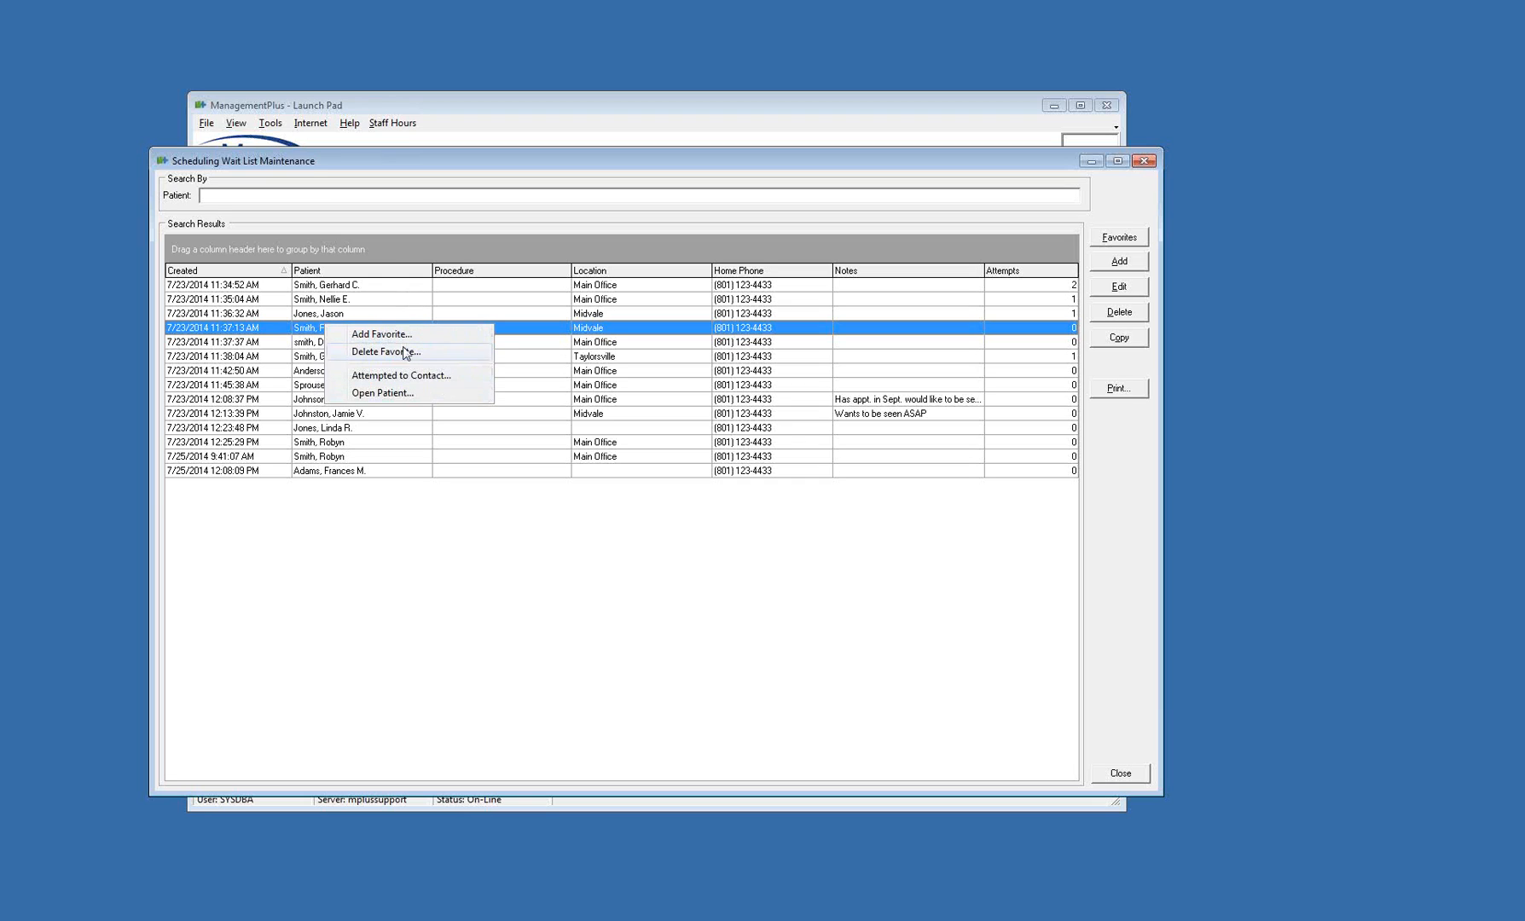
click(435, 381)
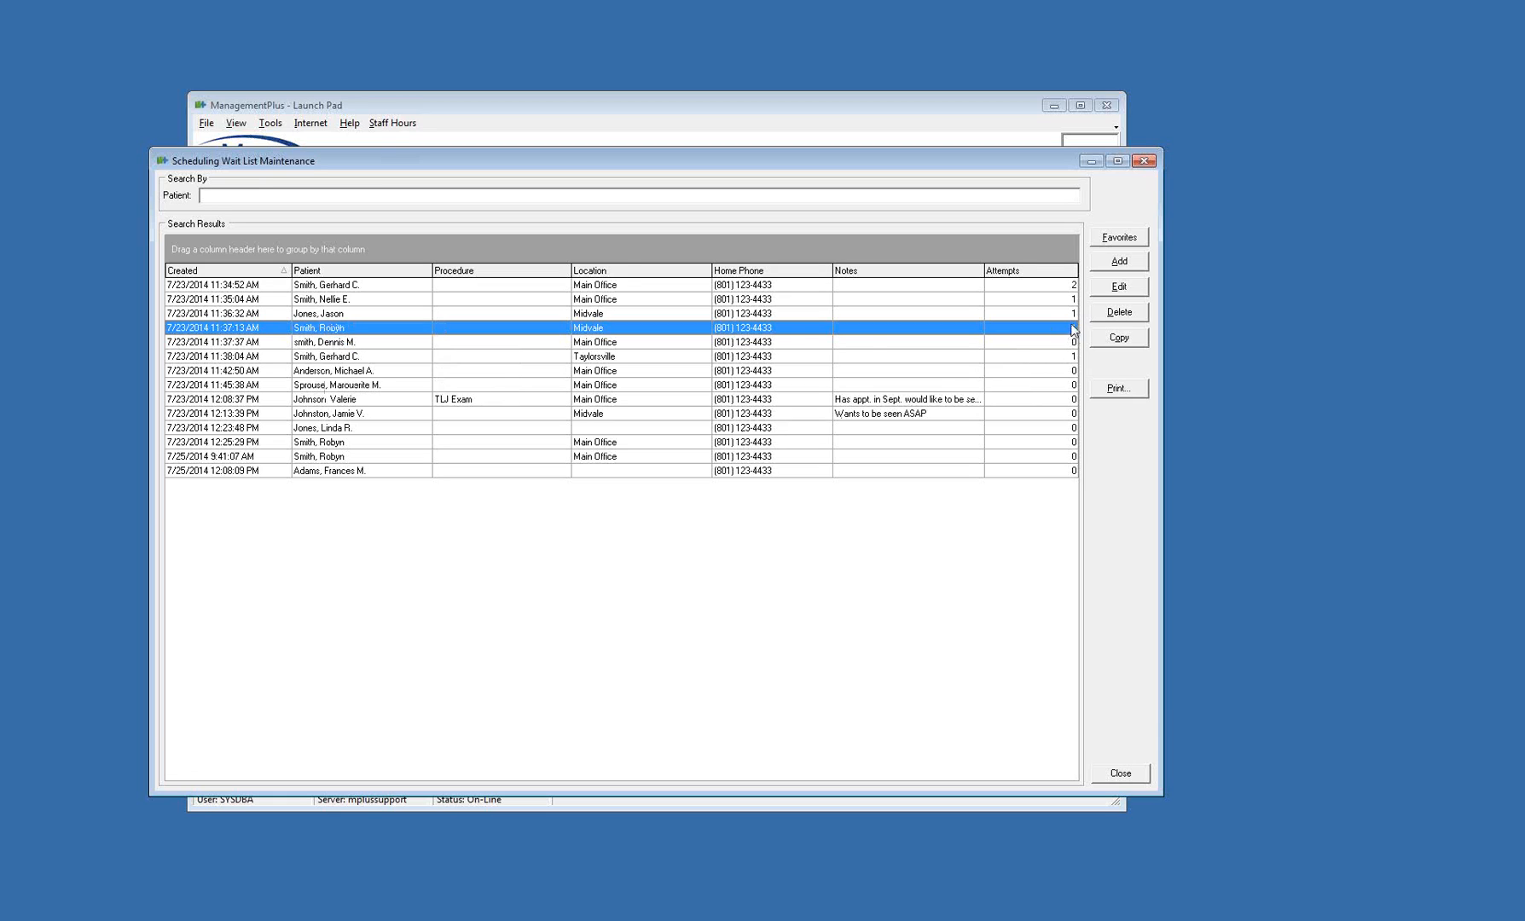
Open the patient record from the same wait list entry and check the patient's appointments
right_click(375, 333)
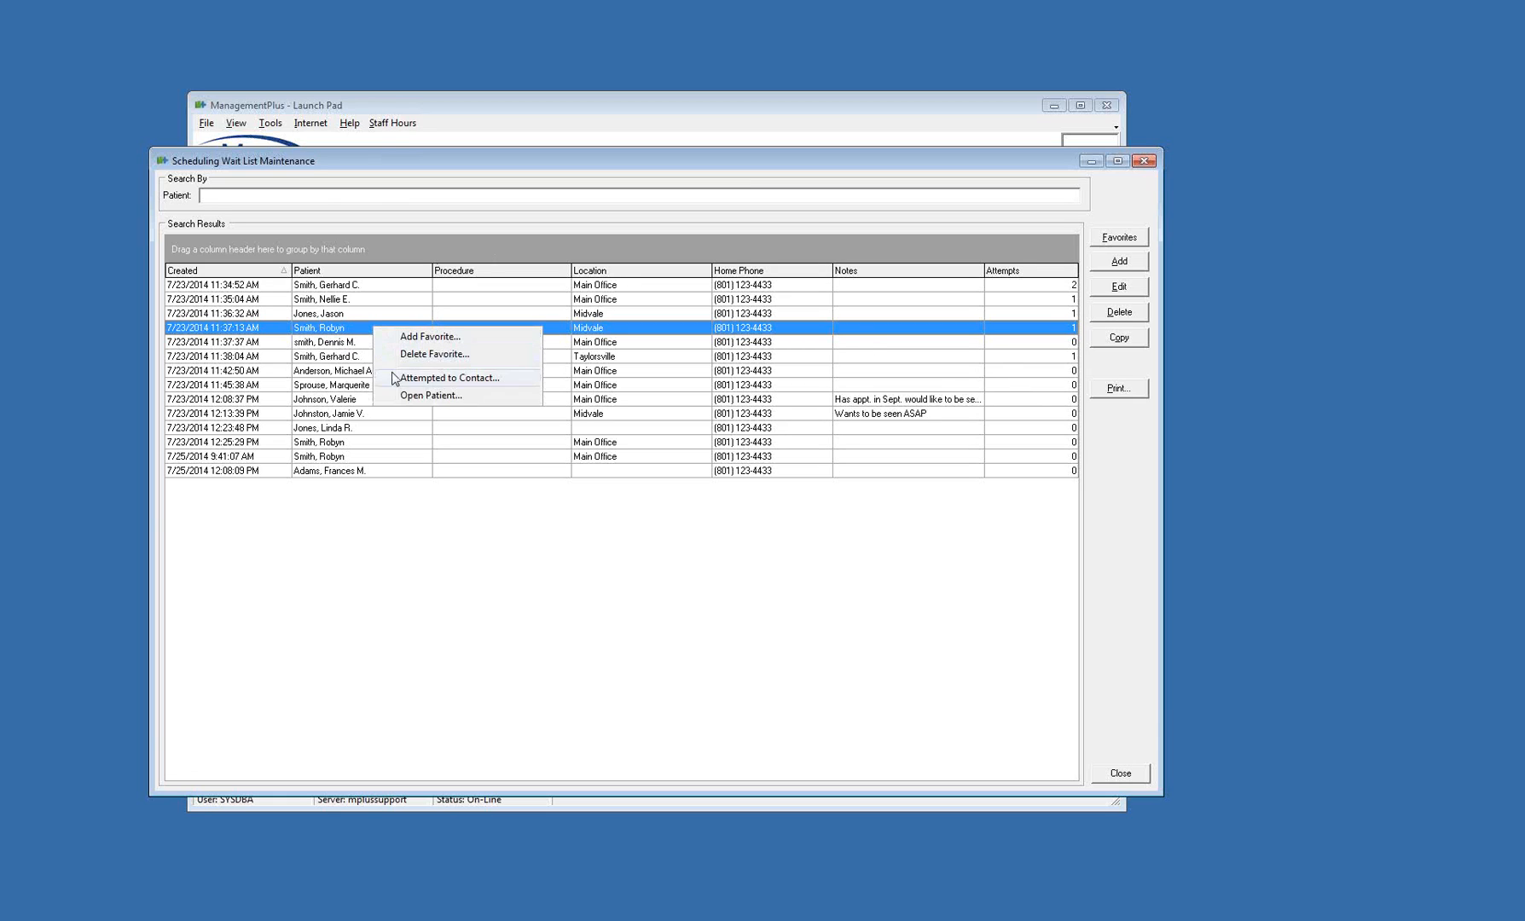
click(410, 397)
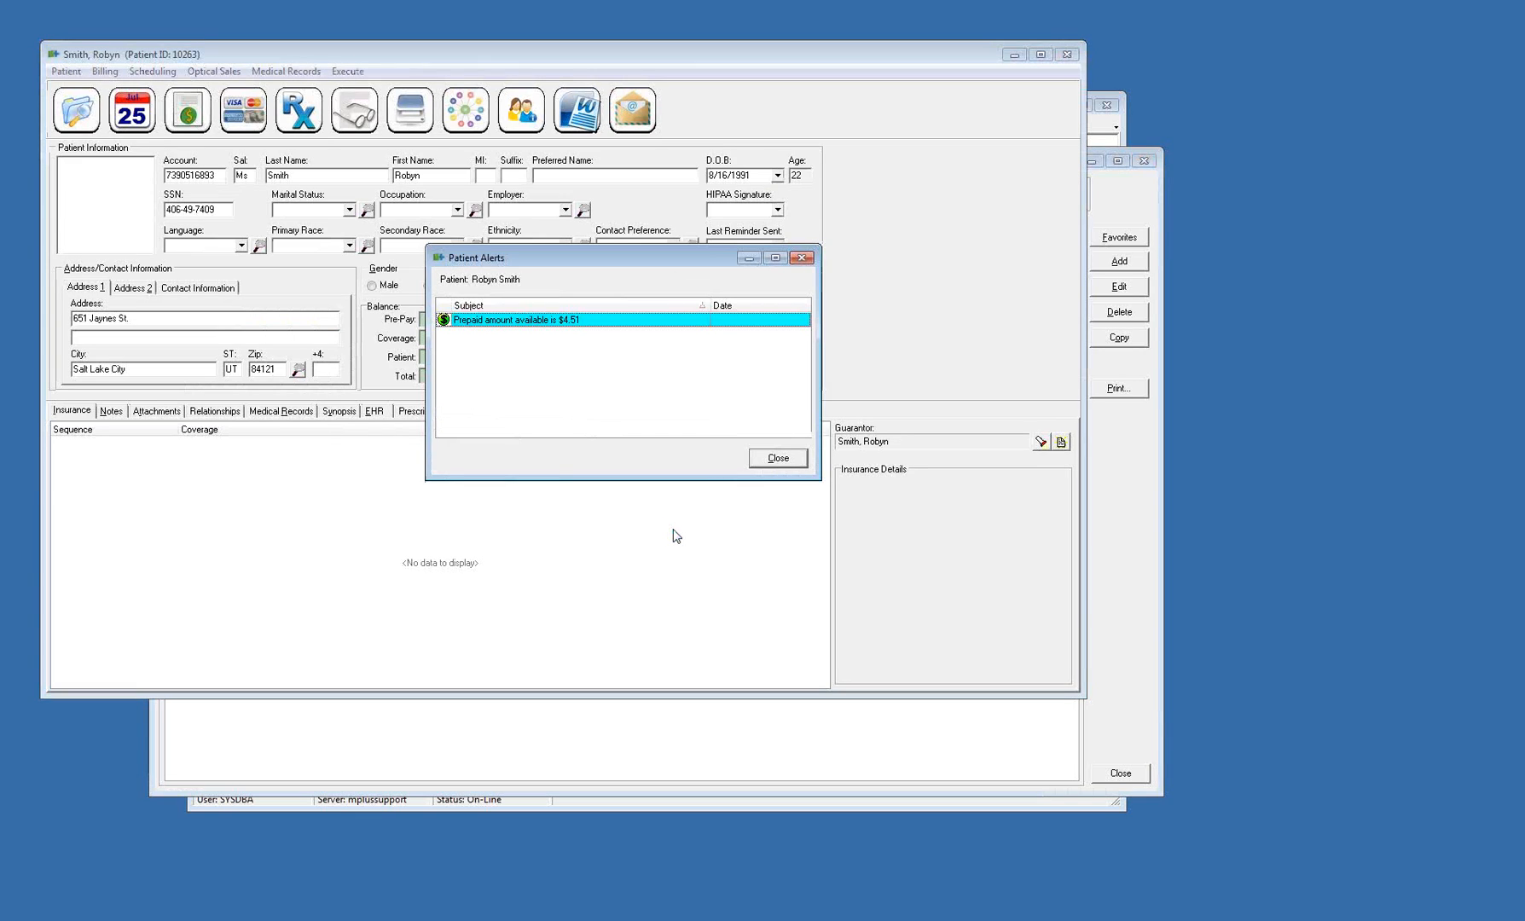
click(778, 462)
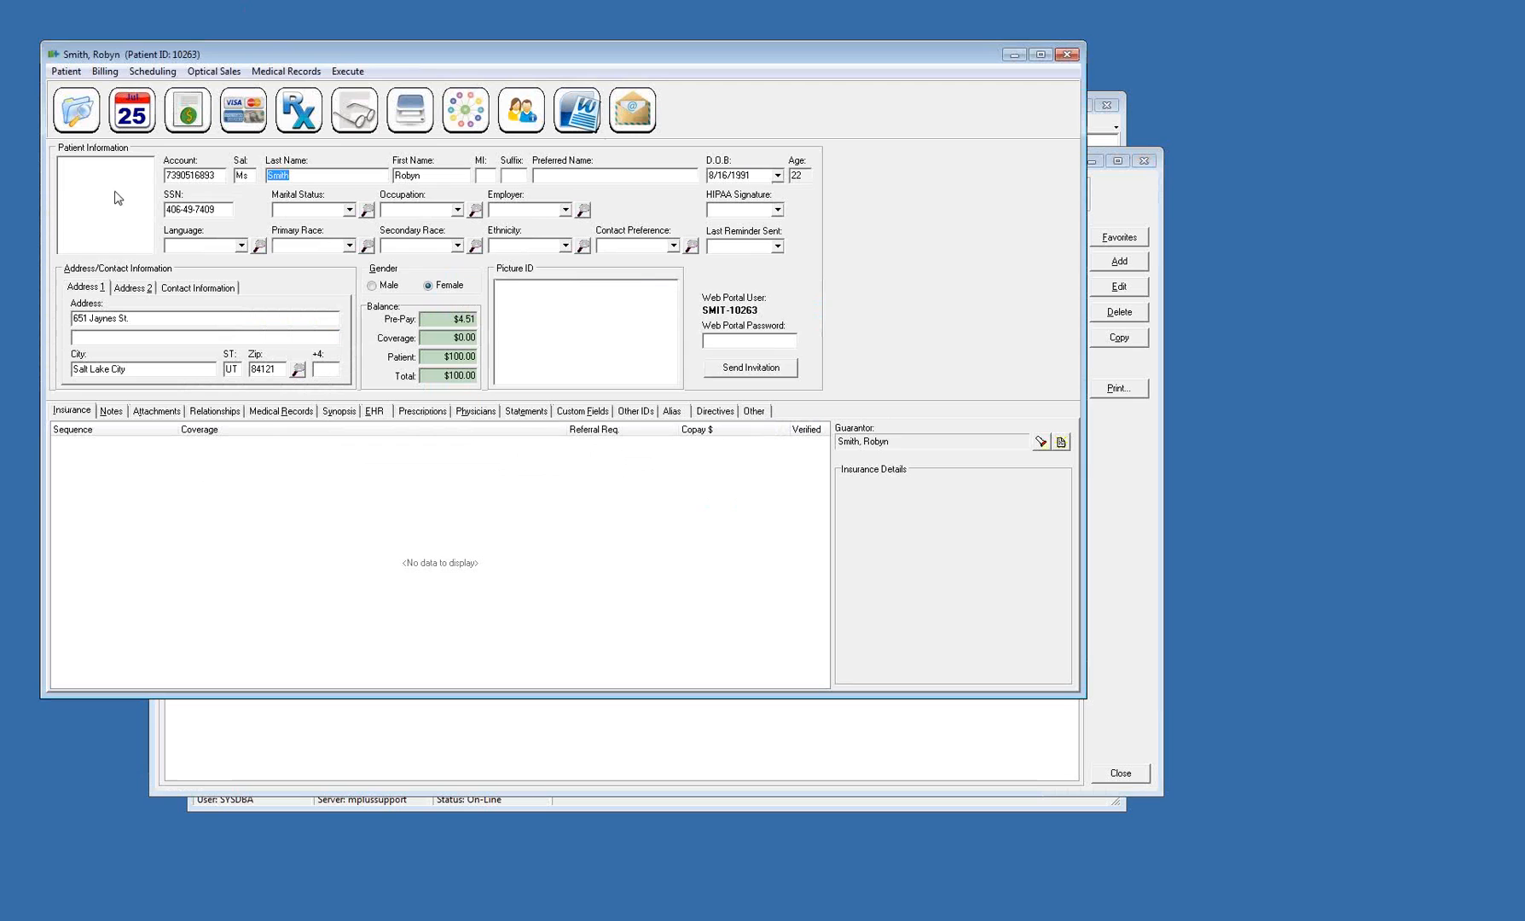
click(128, 115)
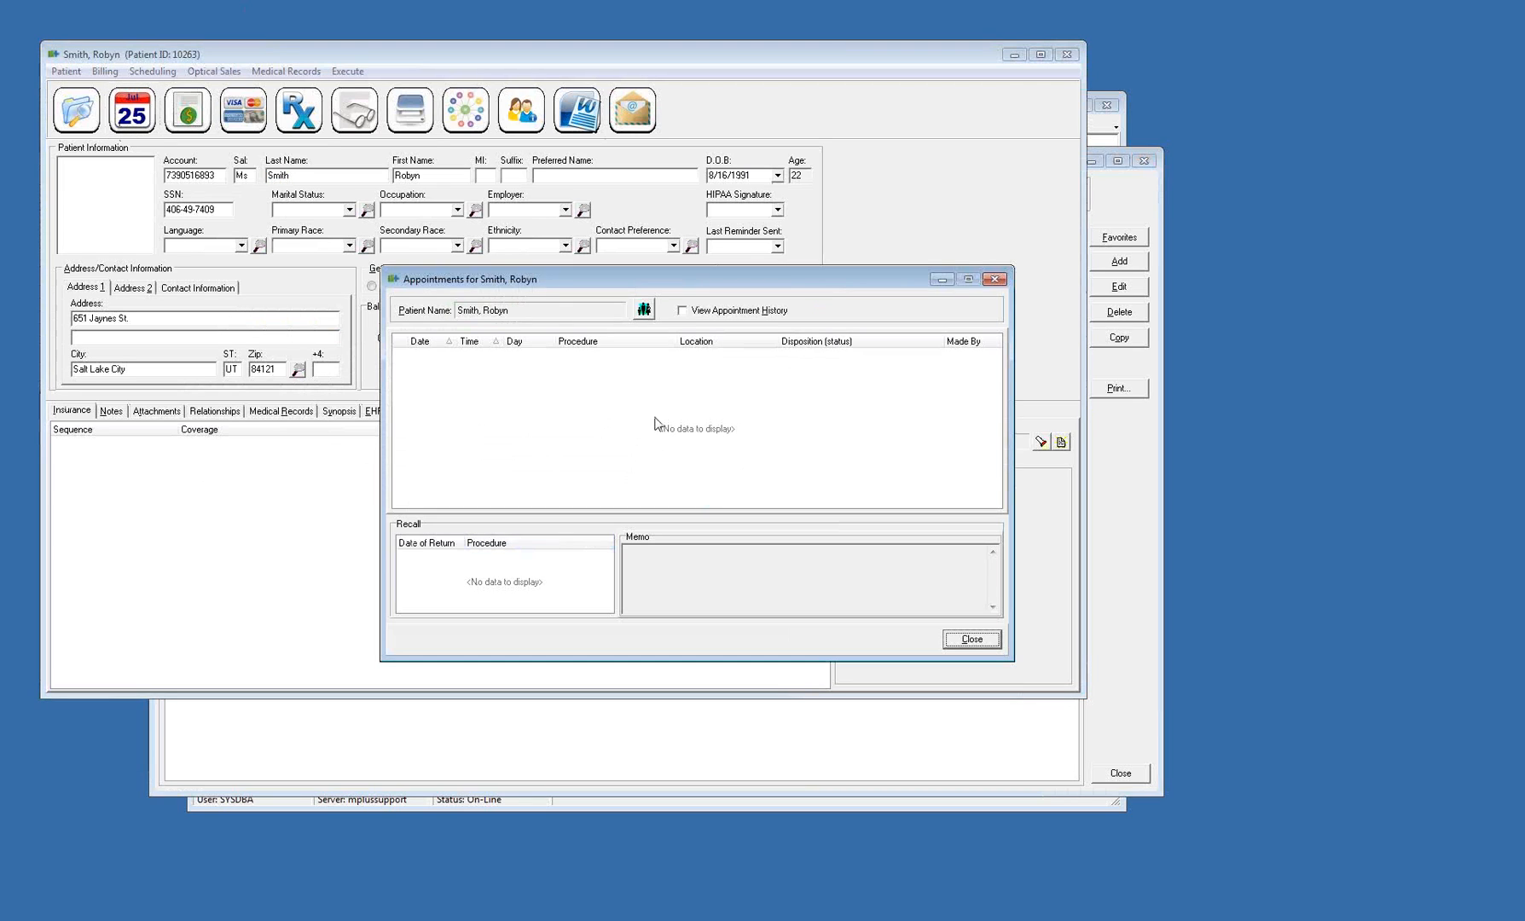
click(975, 645)
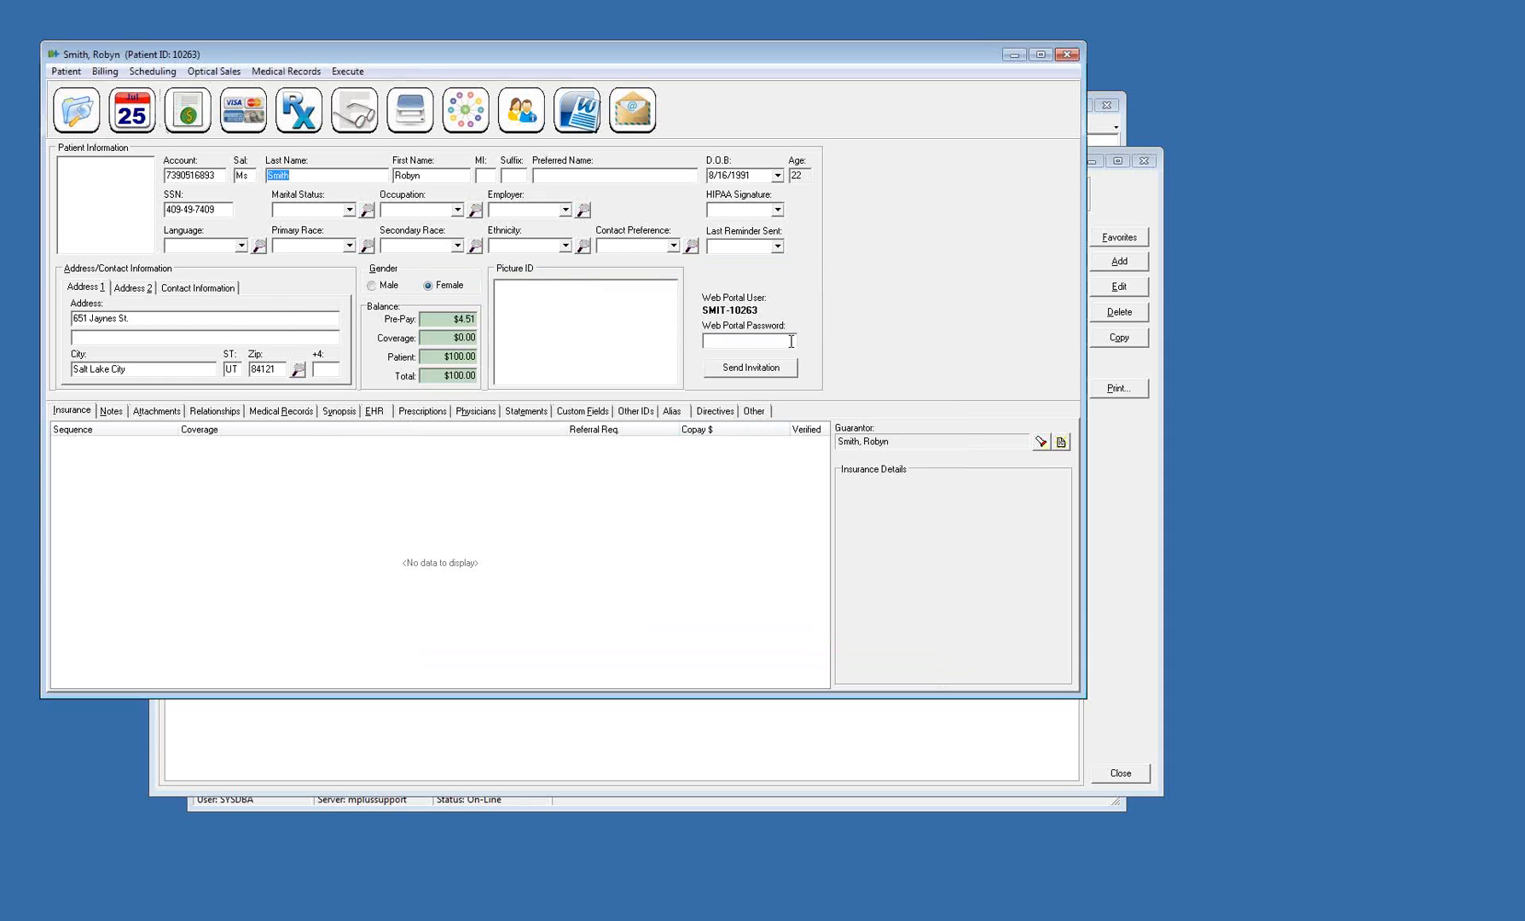
Close the patient record, ignoring the incomplete required fields, and close the wait list
click(1067, 54)
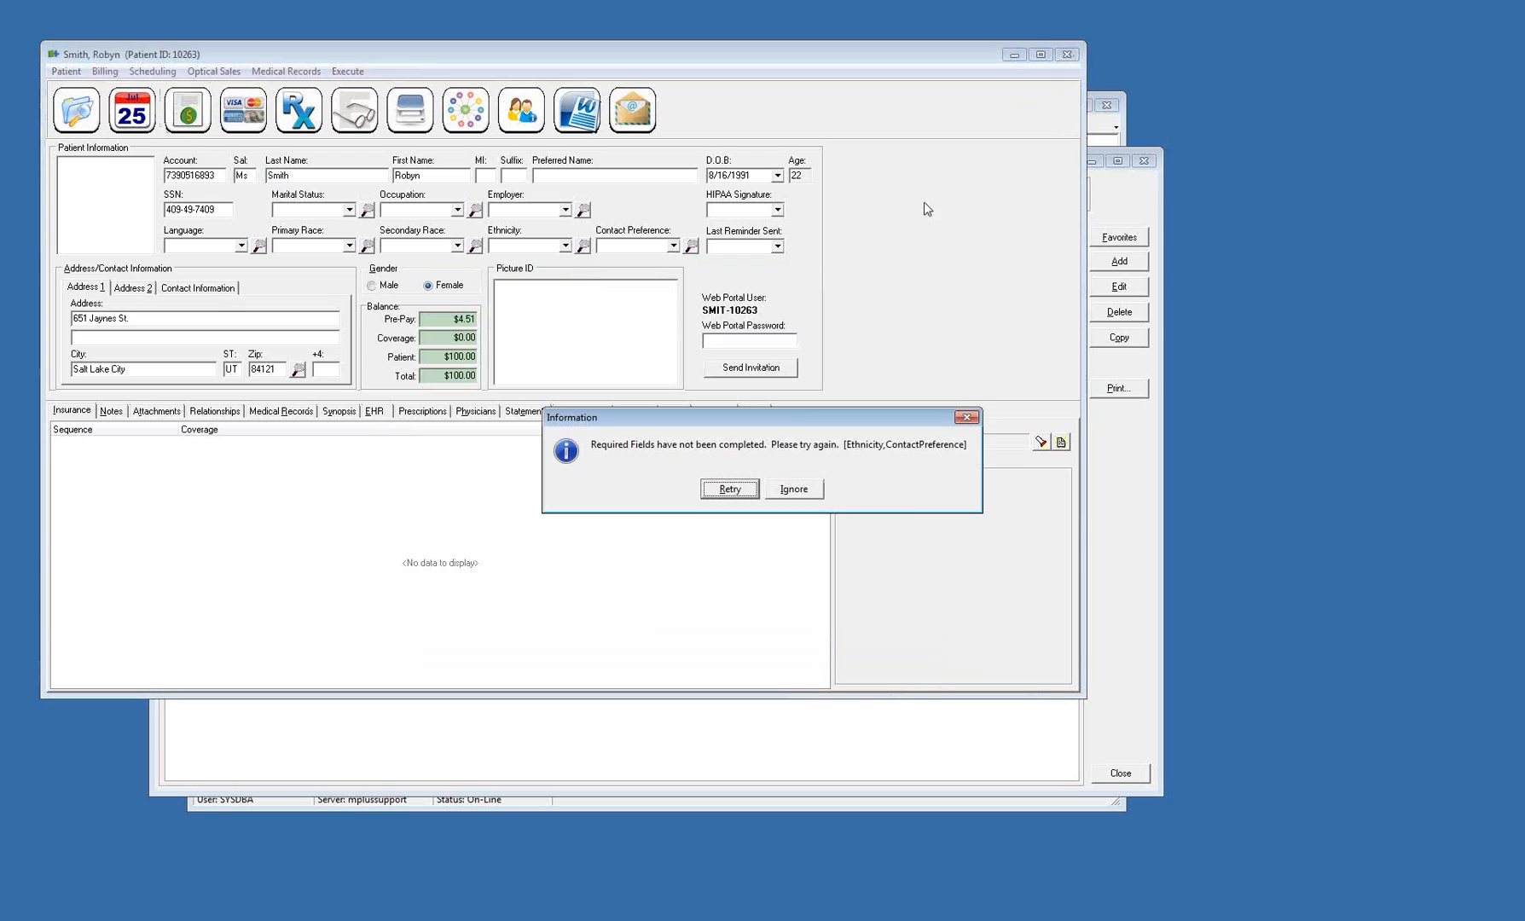
click(790, 493)
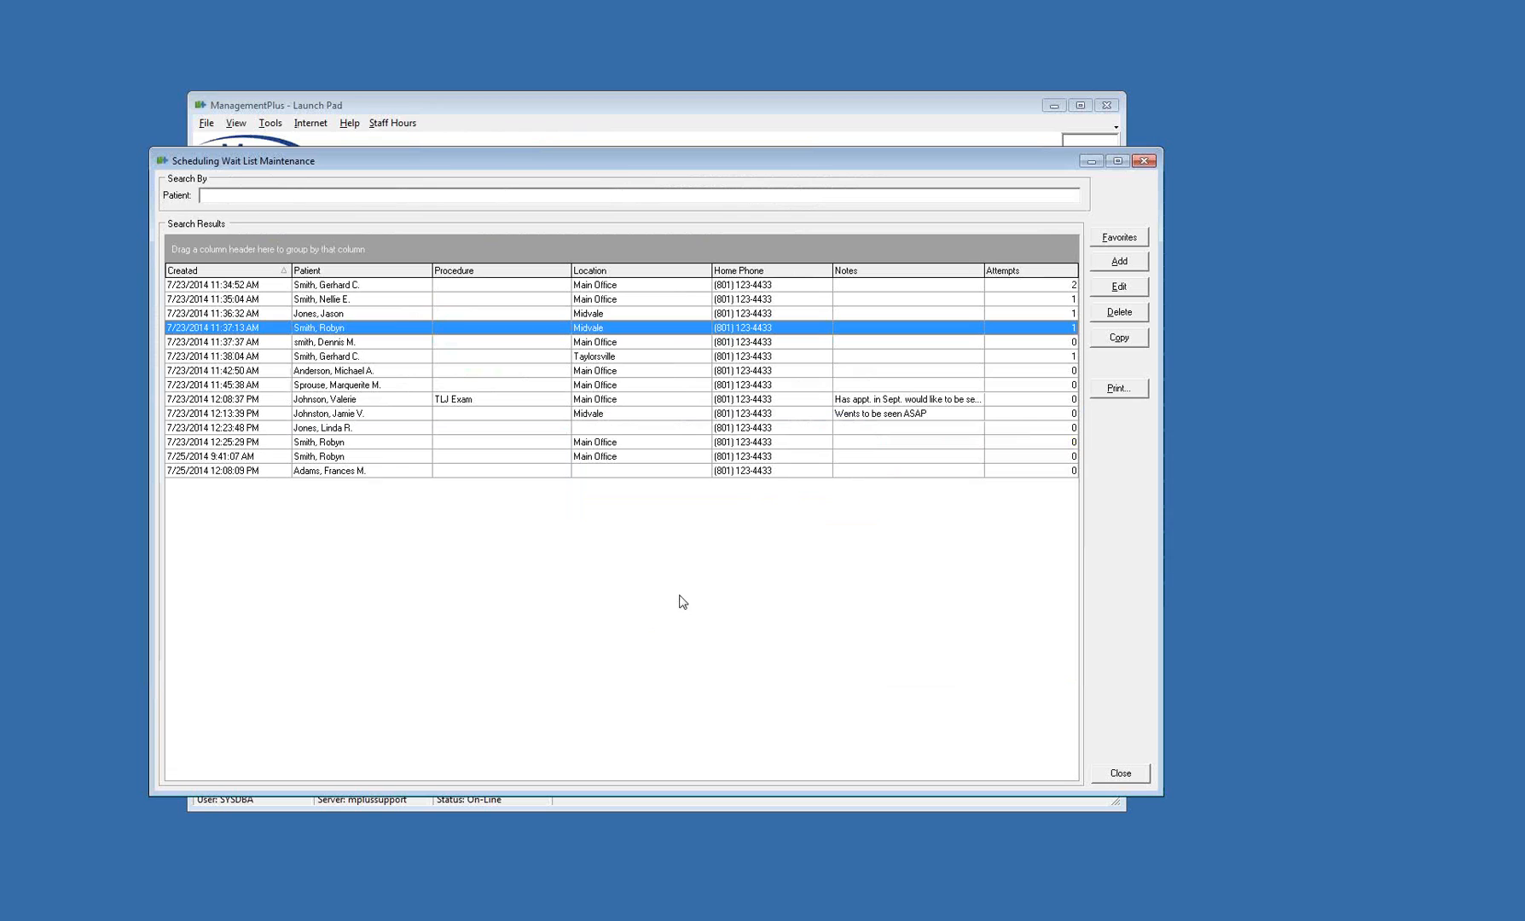
click(1122, 775)
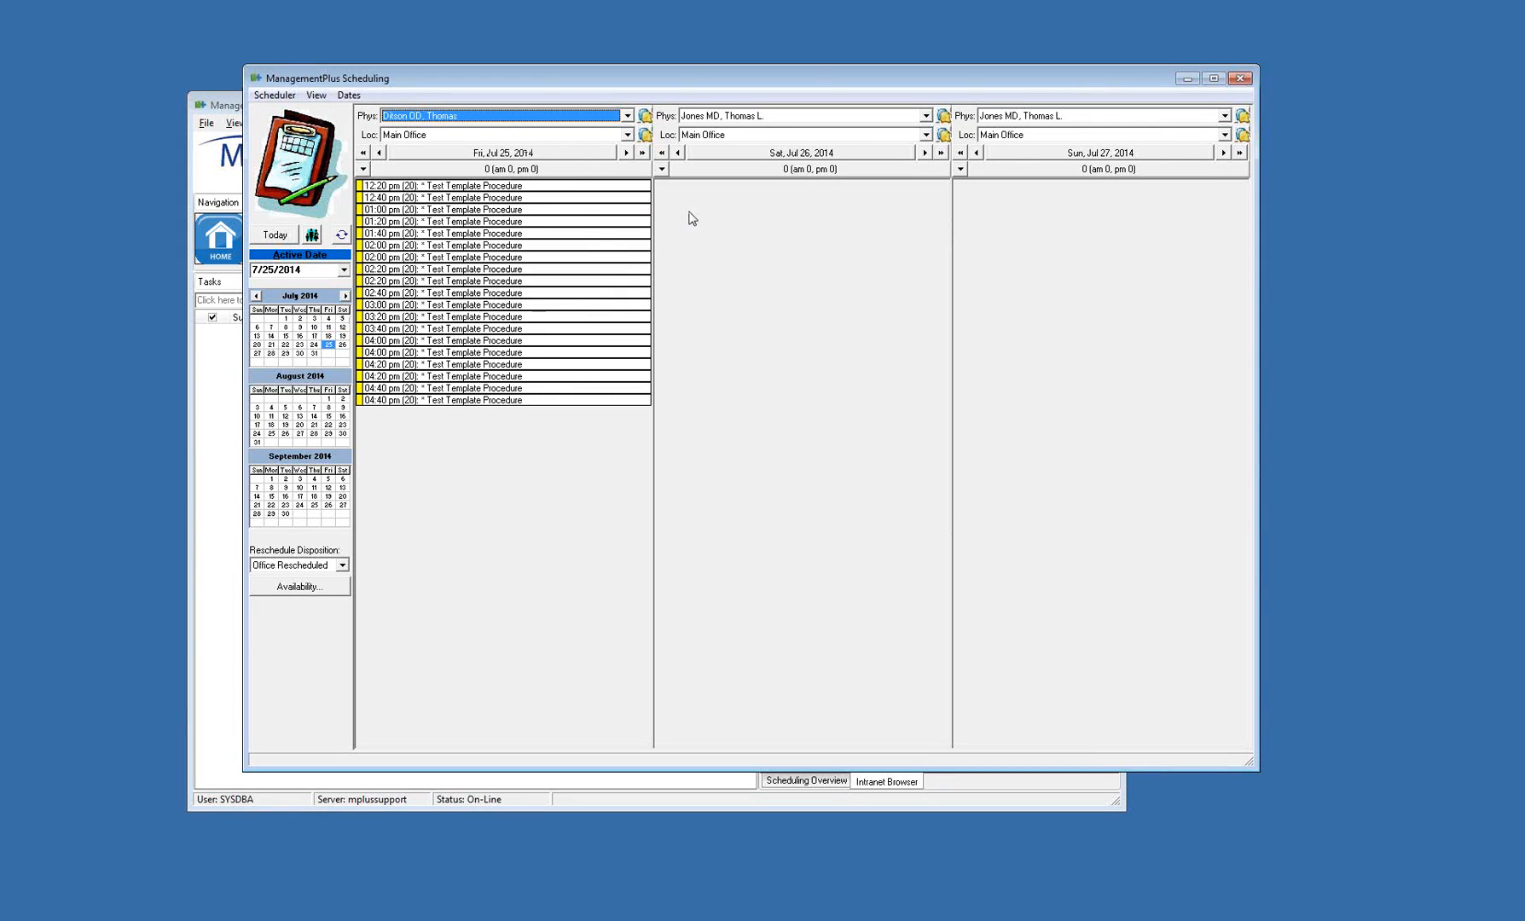
In the scheduler, set the second column's date to Mon, Jul 28, 2014 and the third column's to Tue, Jul 29, 2014
click(738, 154)
click(736, 273)
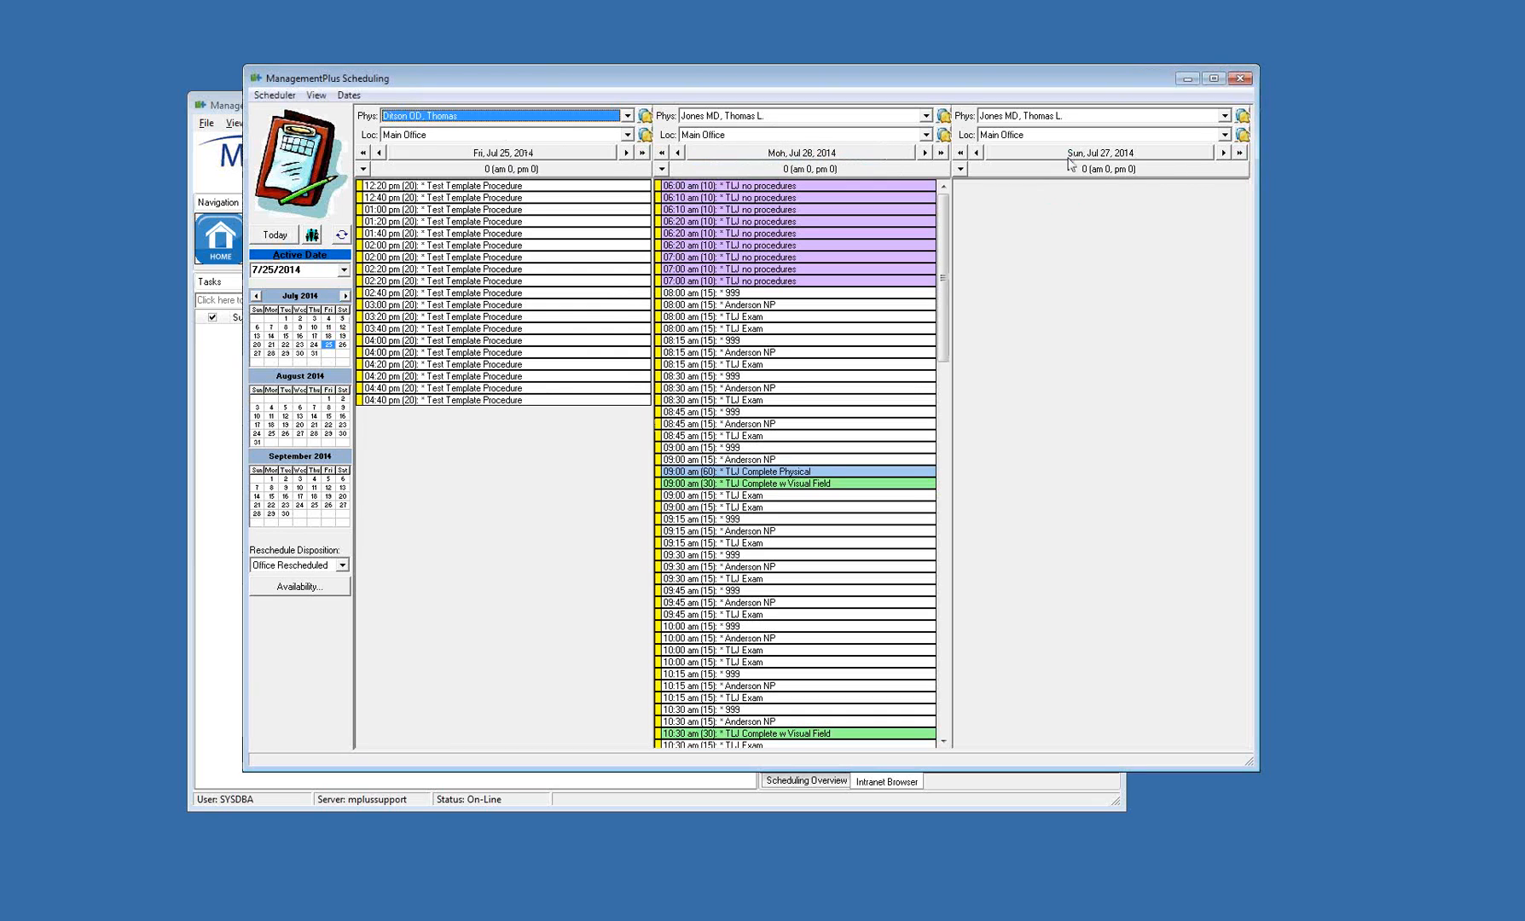
click(1066, 153)
click(1063, 273)
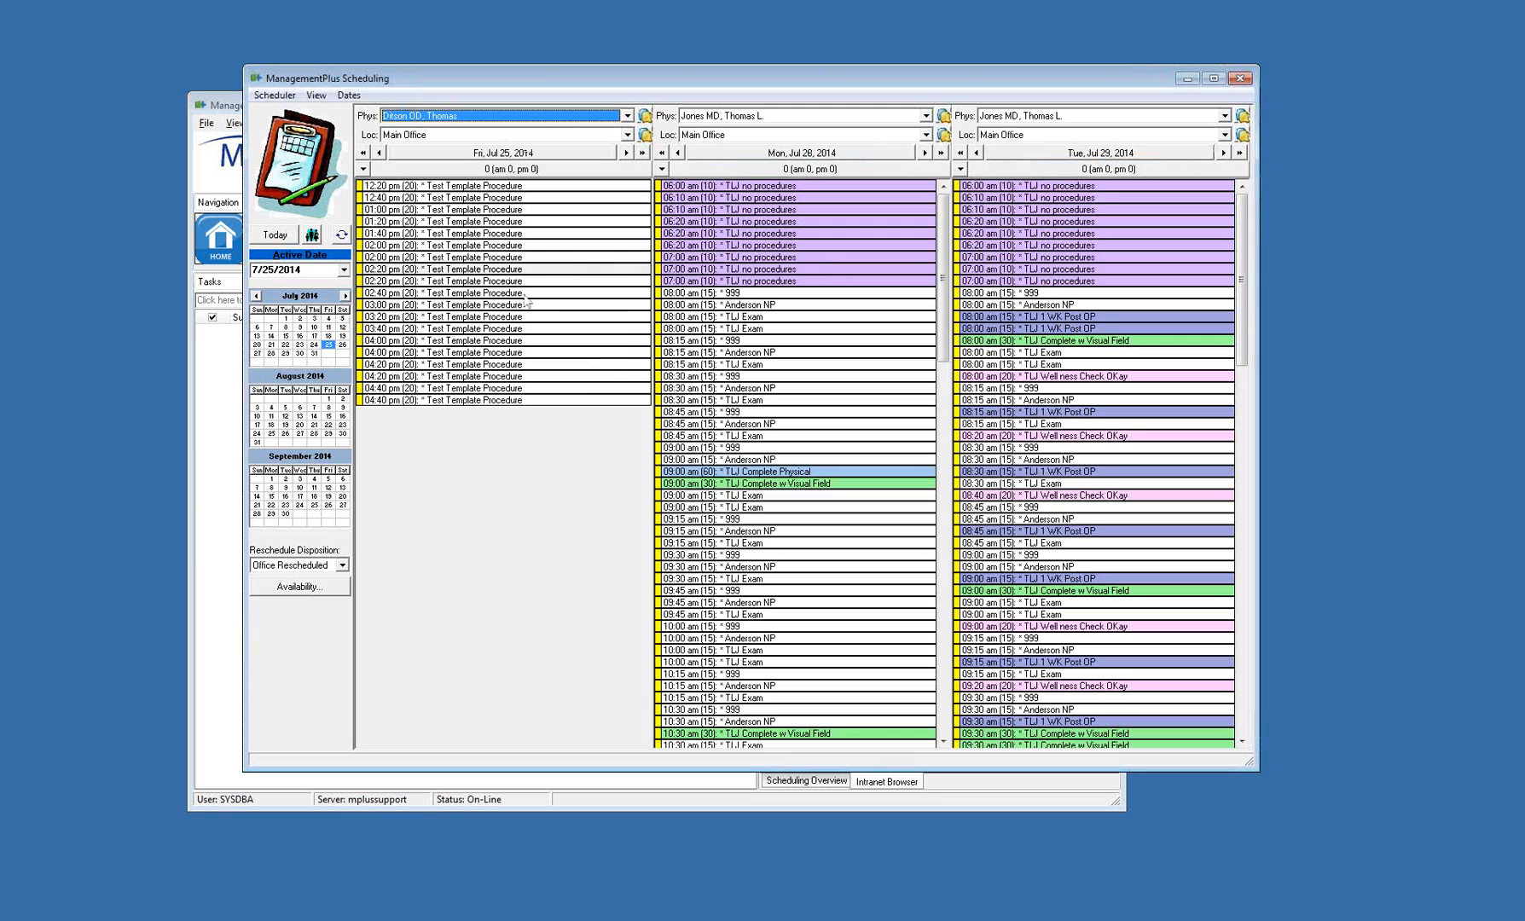
right_click(466, 203)
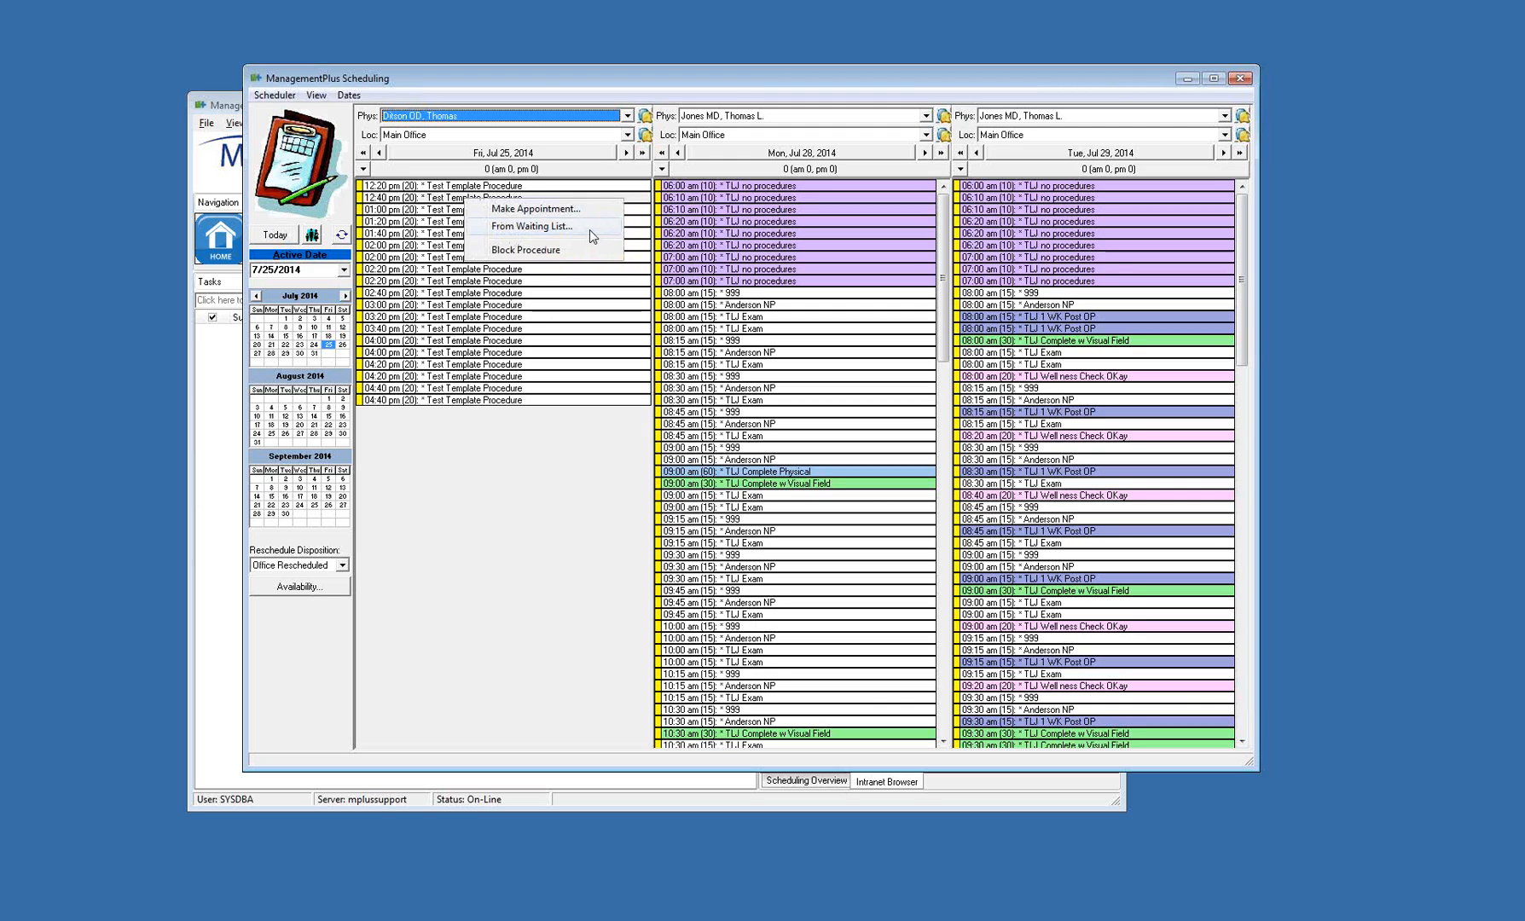
click(518, 357)
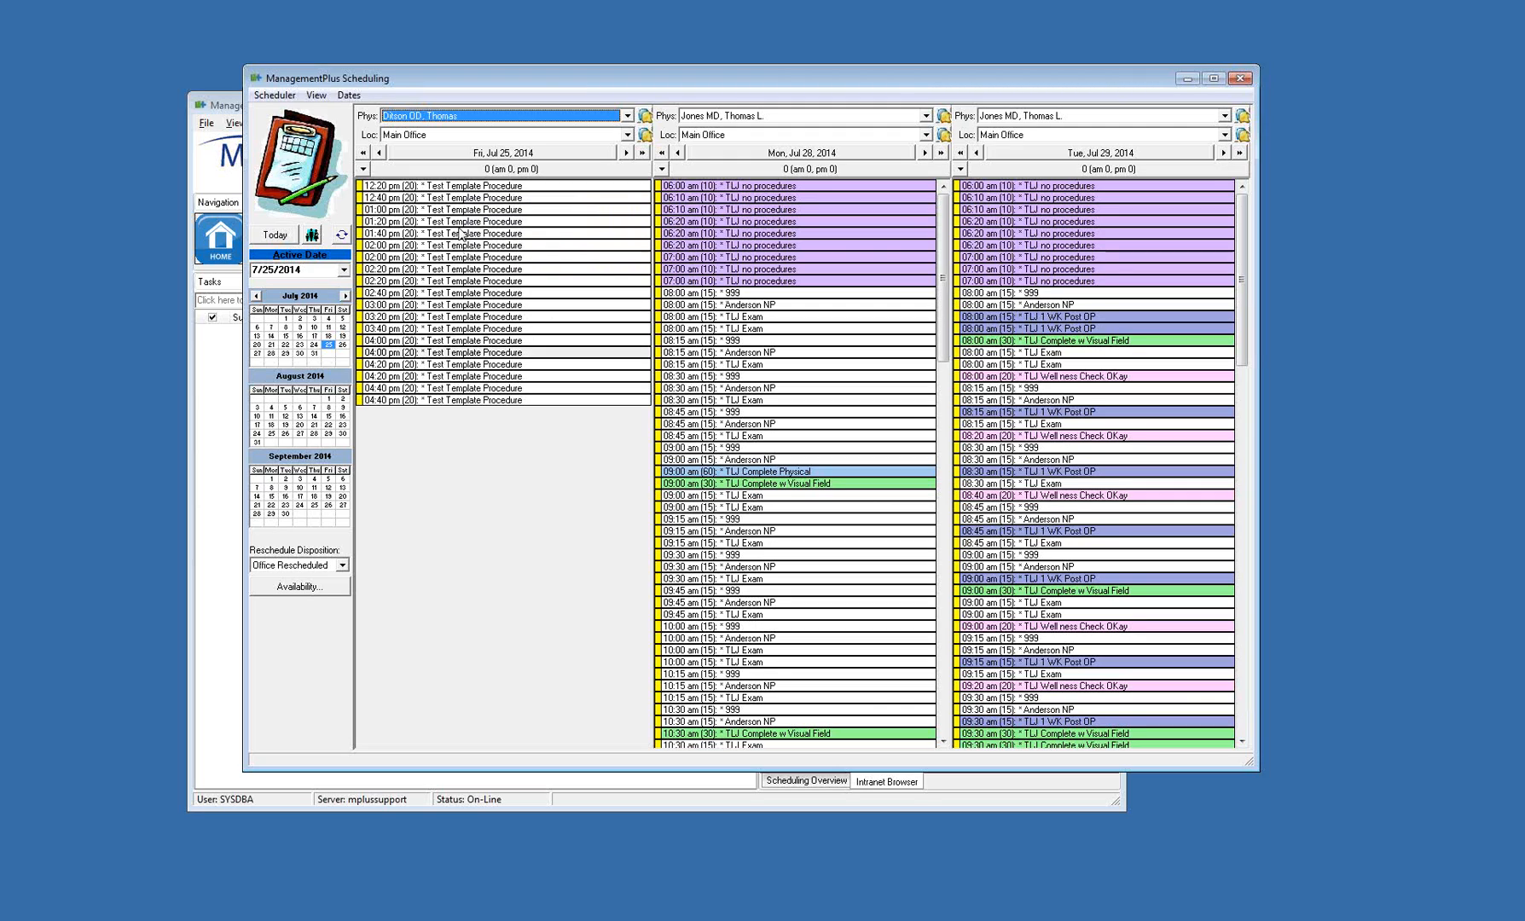
click(459, 199)
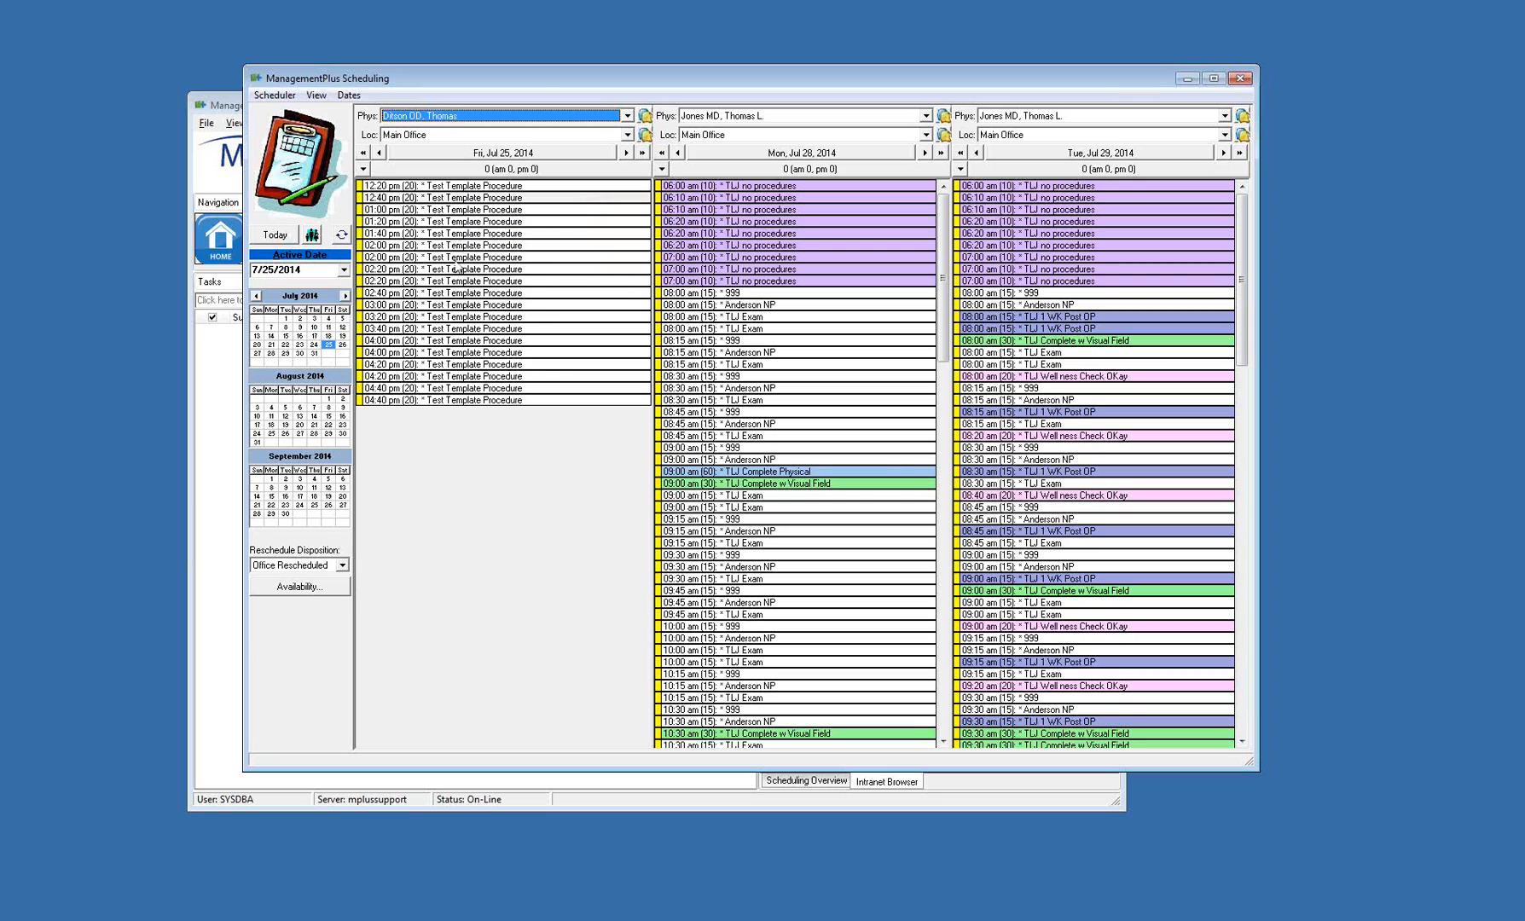
click(497, 305)
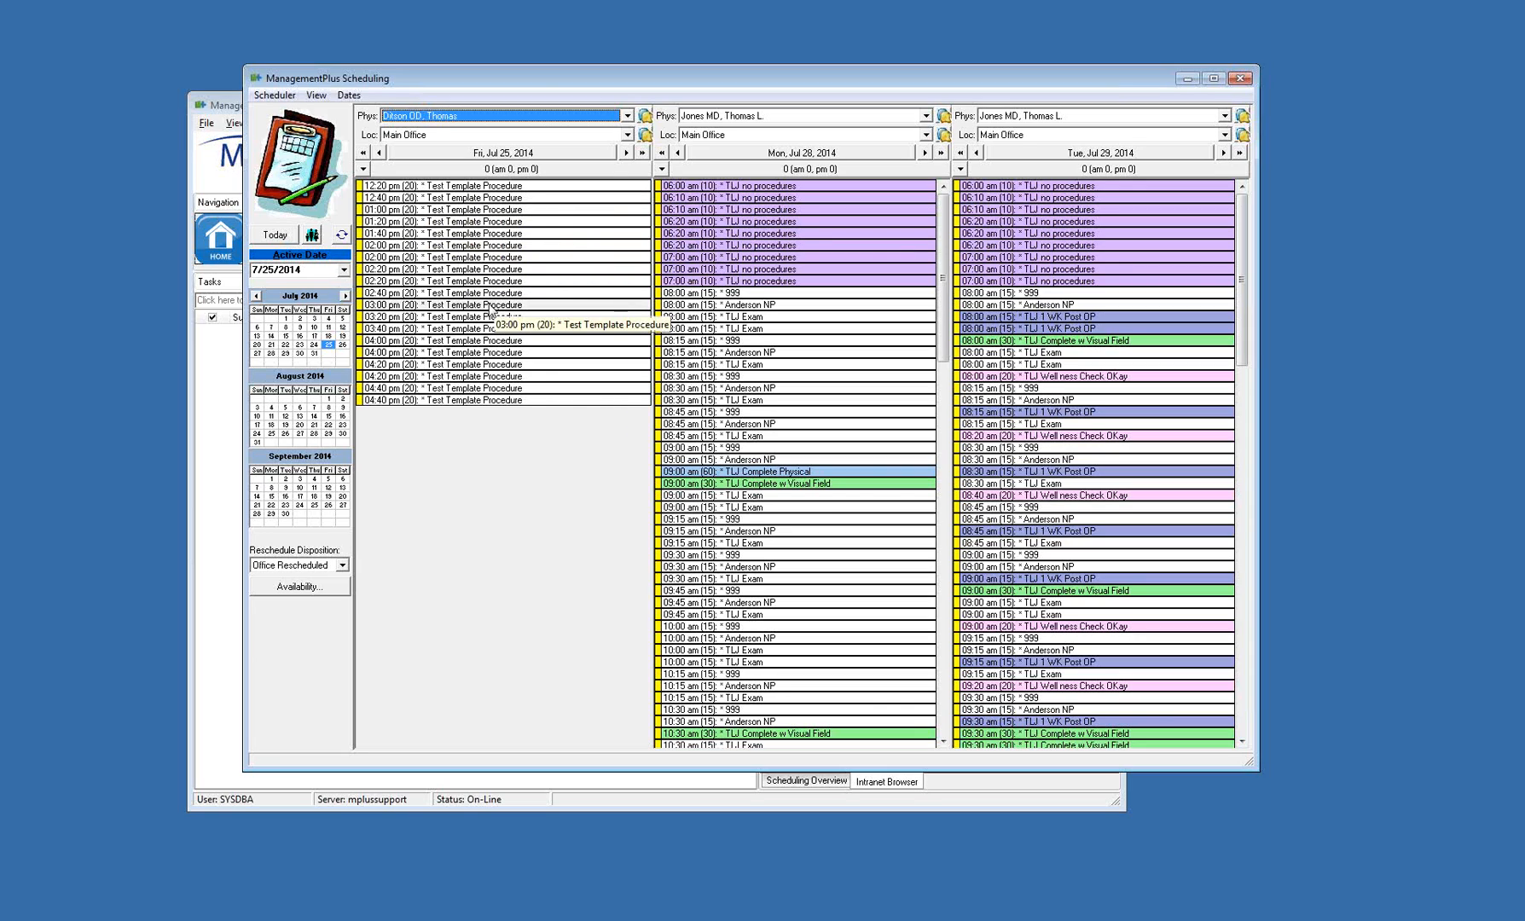
Open the wait list from the 3:00 pm slot on Jul 25, 2014 and record an attempted contact for the entry created 7/23/2014 11:34:52 AM
right_click(490, 309)
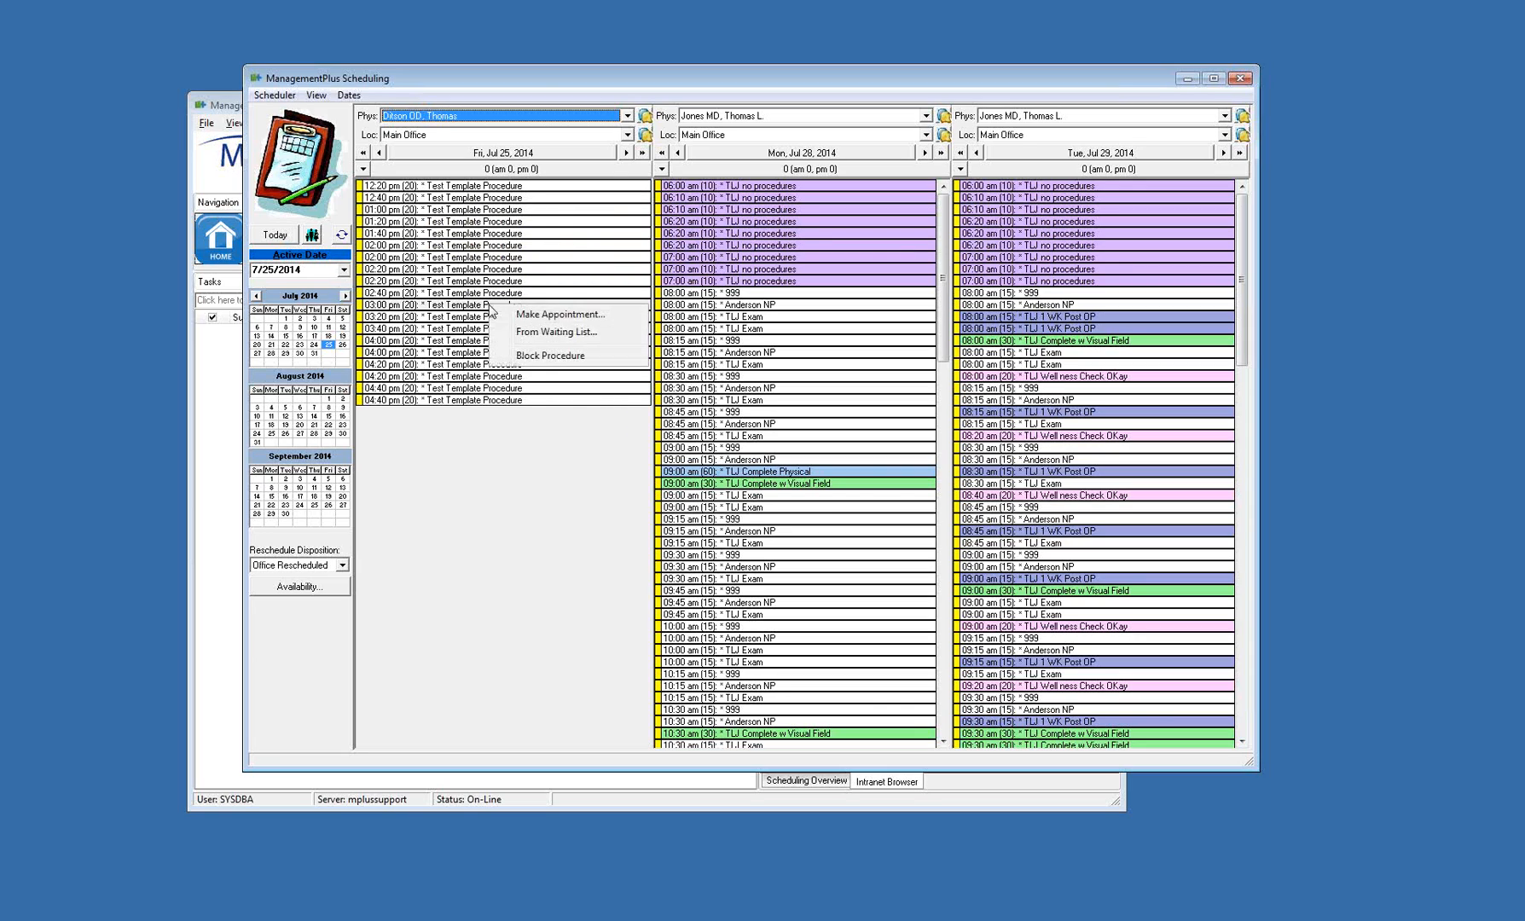
click(608, 335)
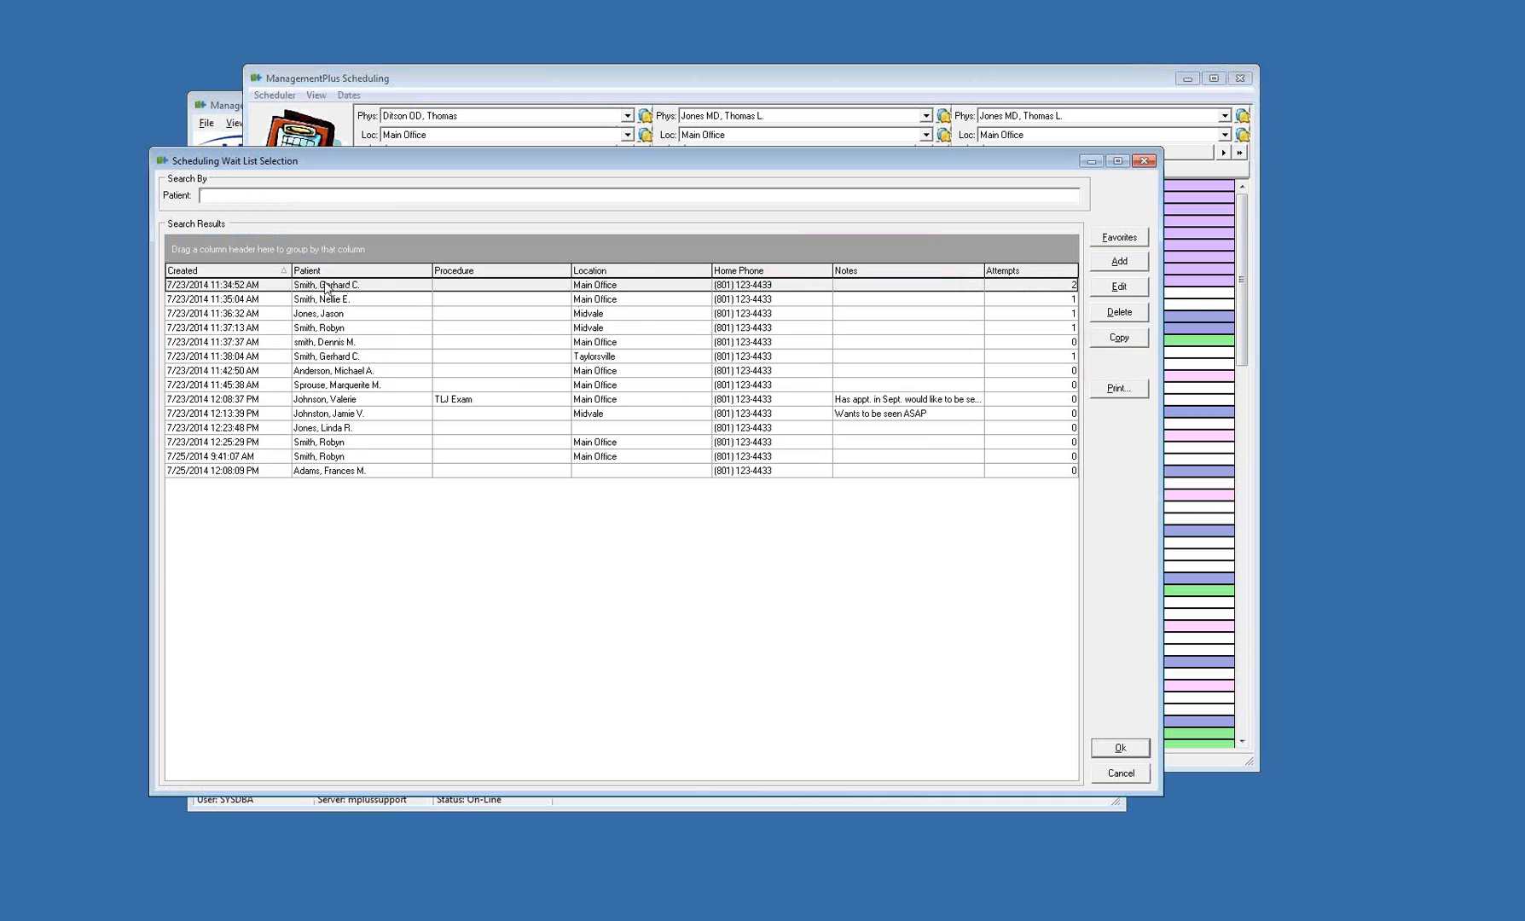
click(332, 288)
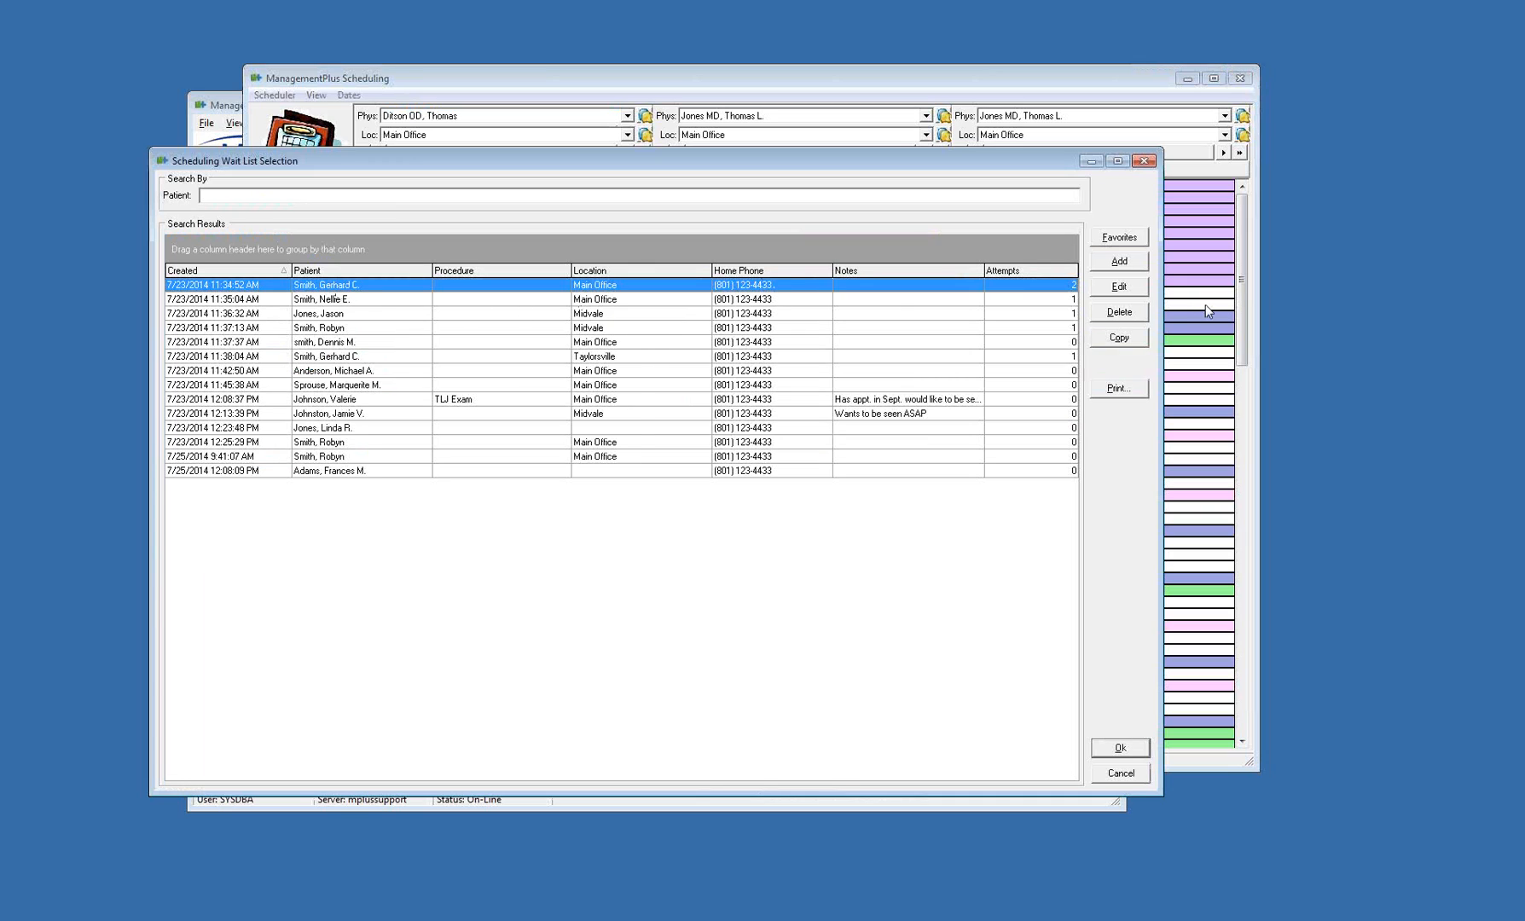
right_click(1040, 288)
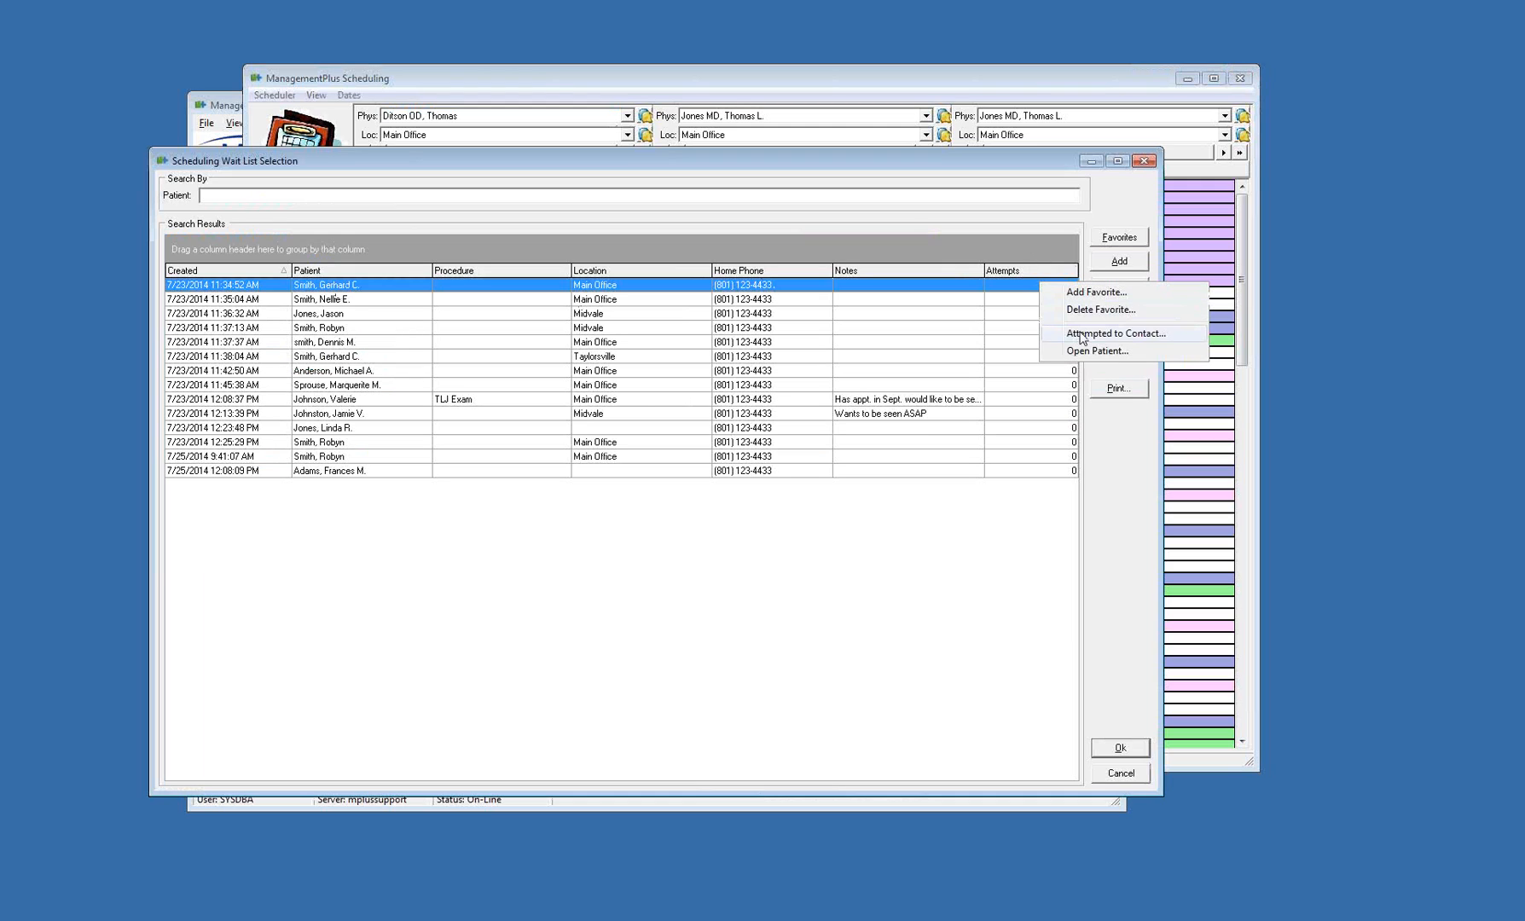
key(Escape)
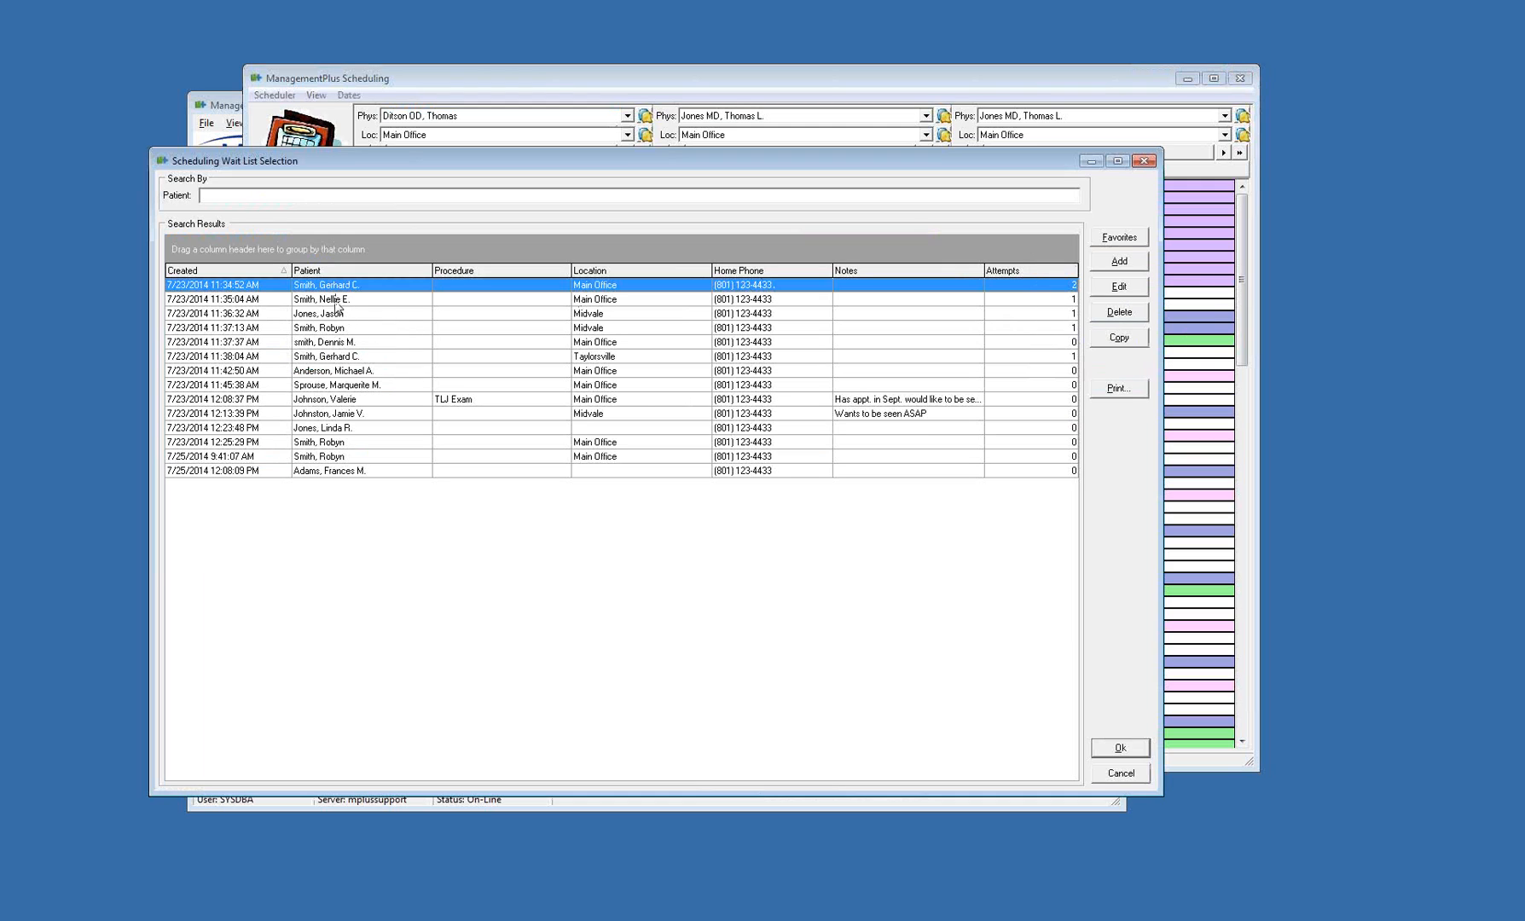
Open the patient record from the wait list entry created 7/23/2014 11:35:04 AM, check its contact information, and close the record
click(338, 303)
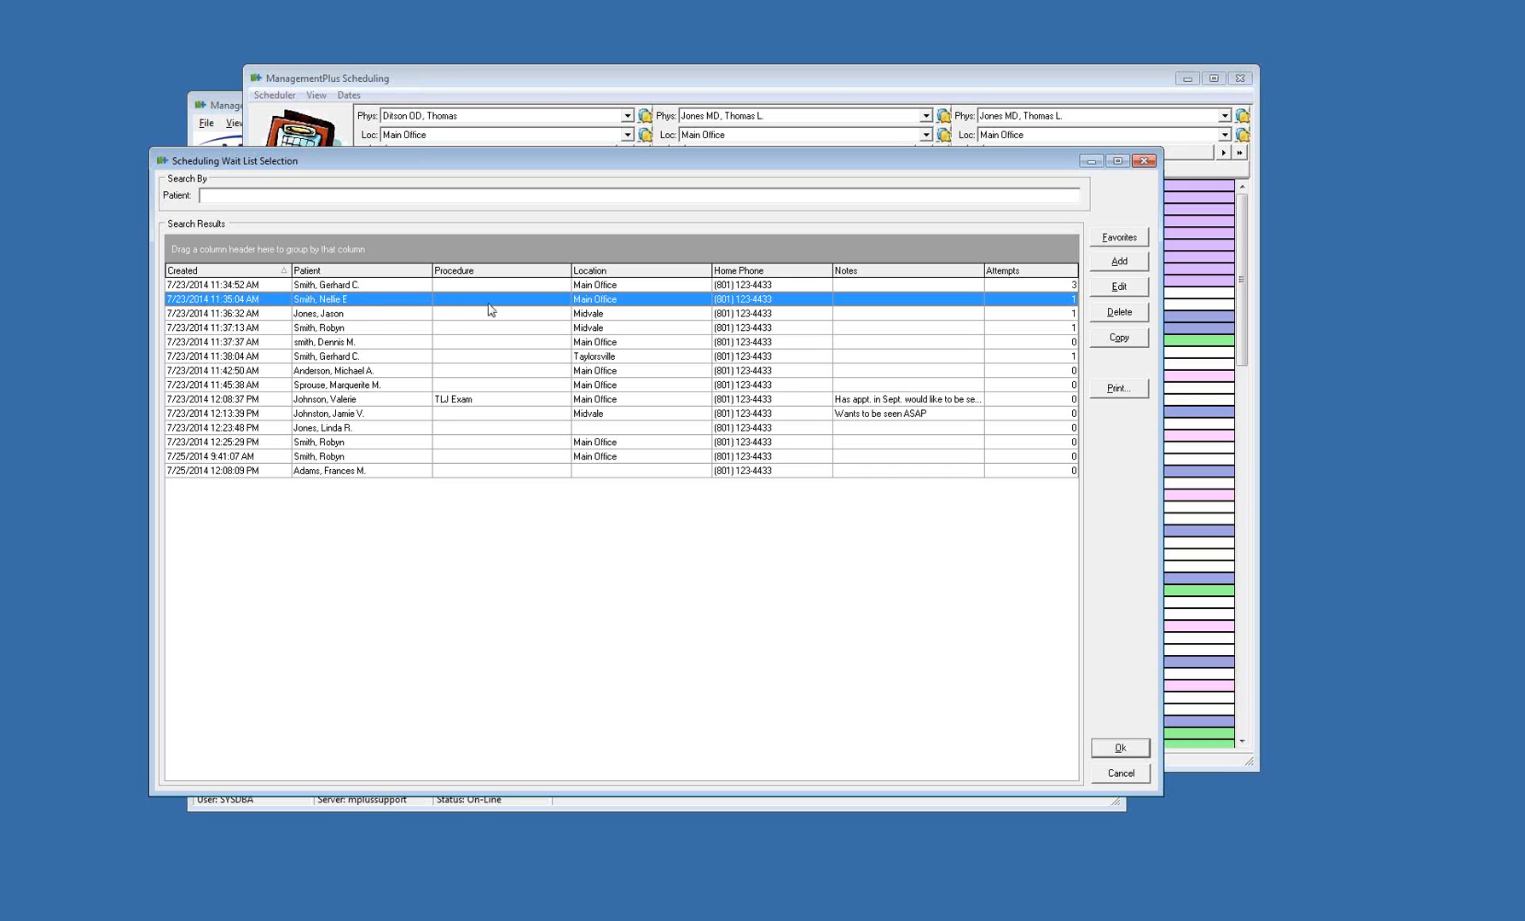
right_click(758, 303)
click(821, 373)
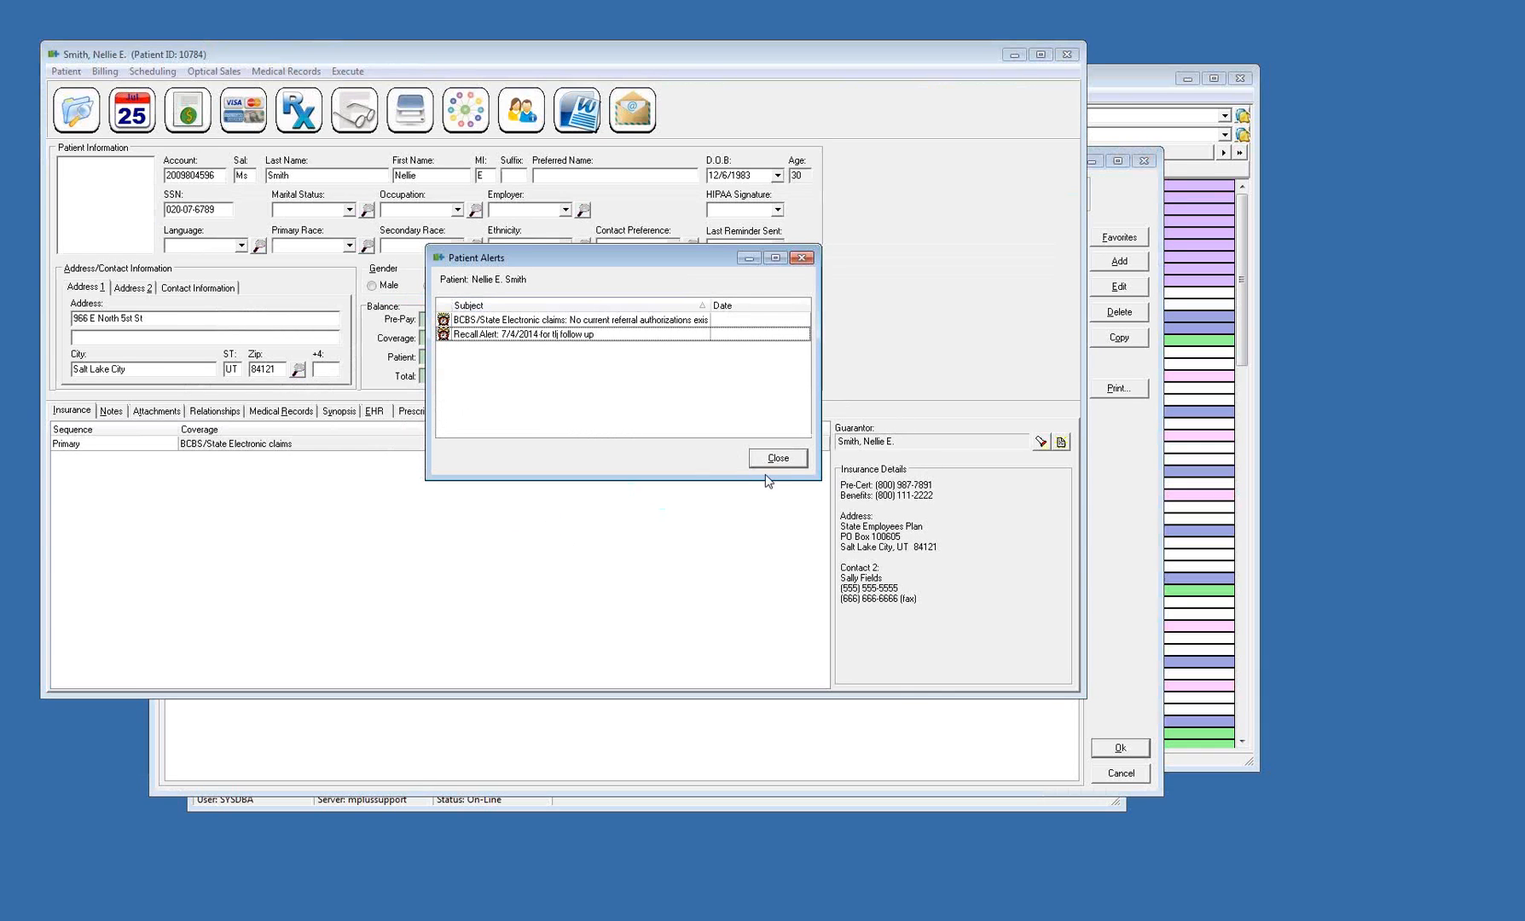
click(772, 465)
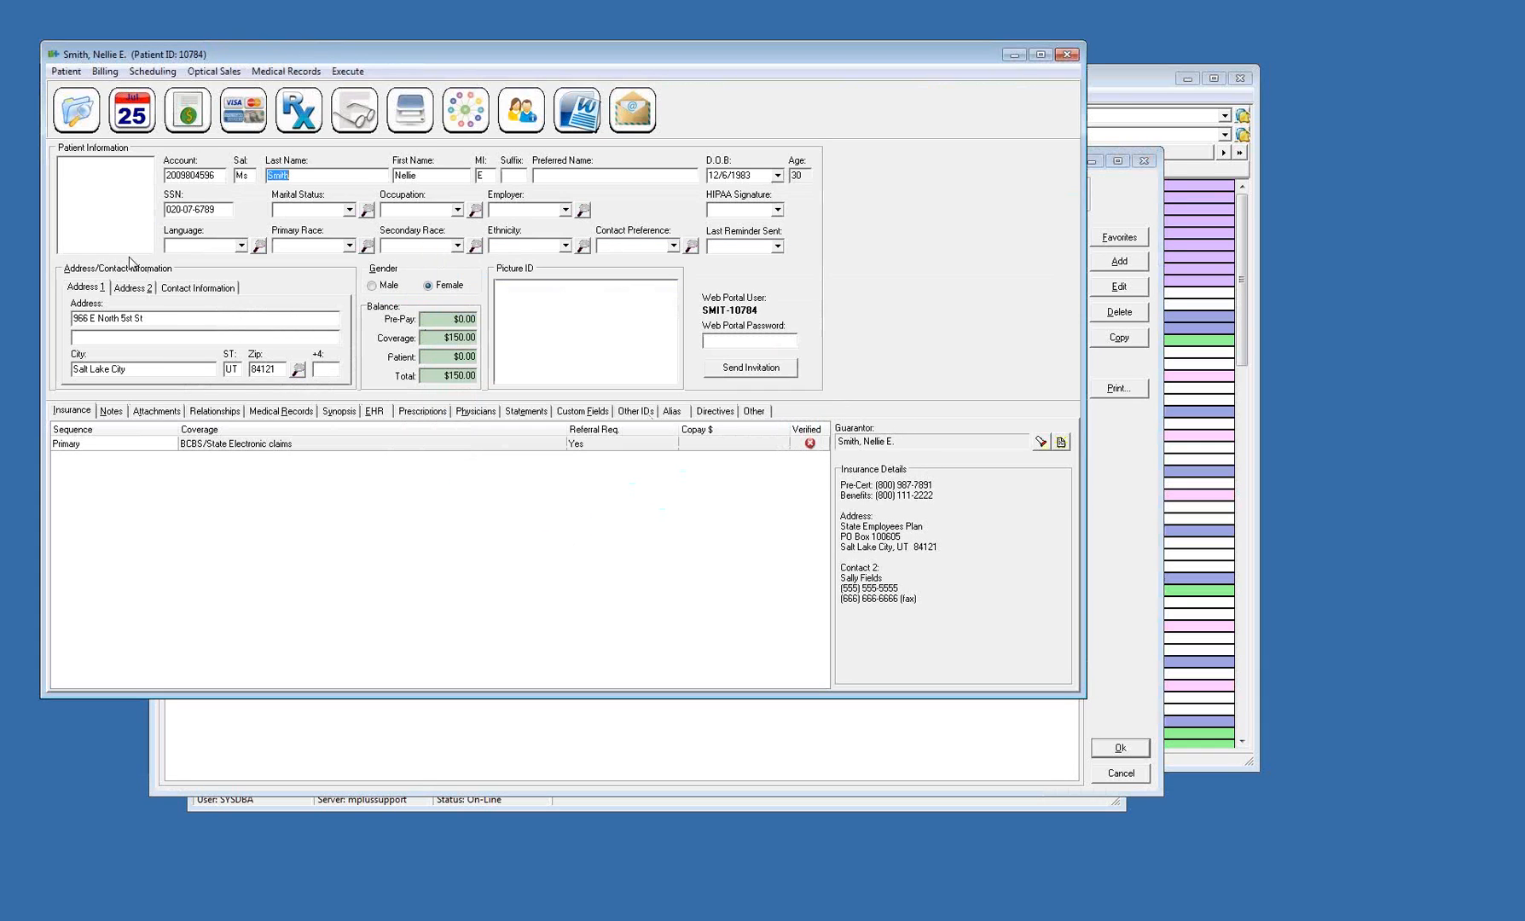
click(197, 287)
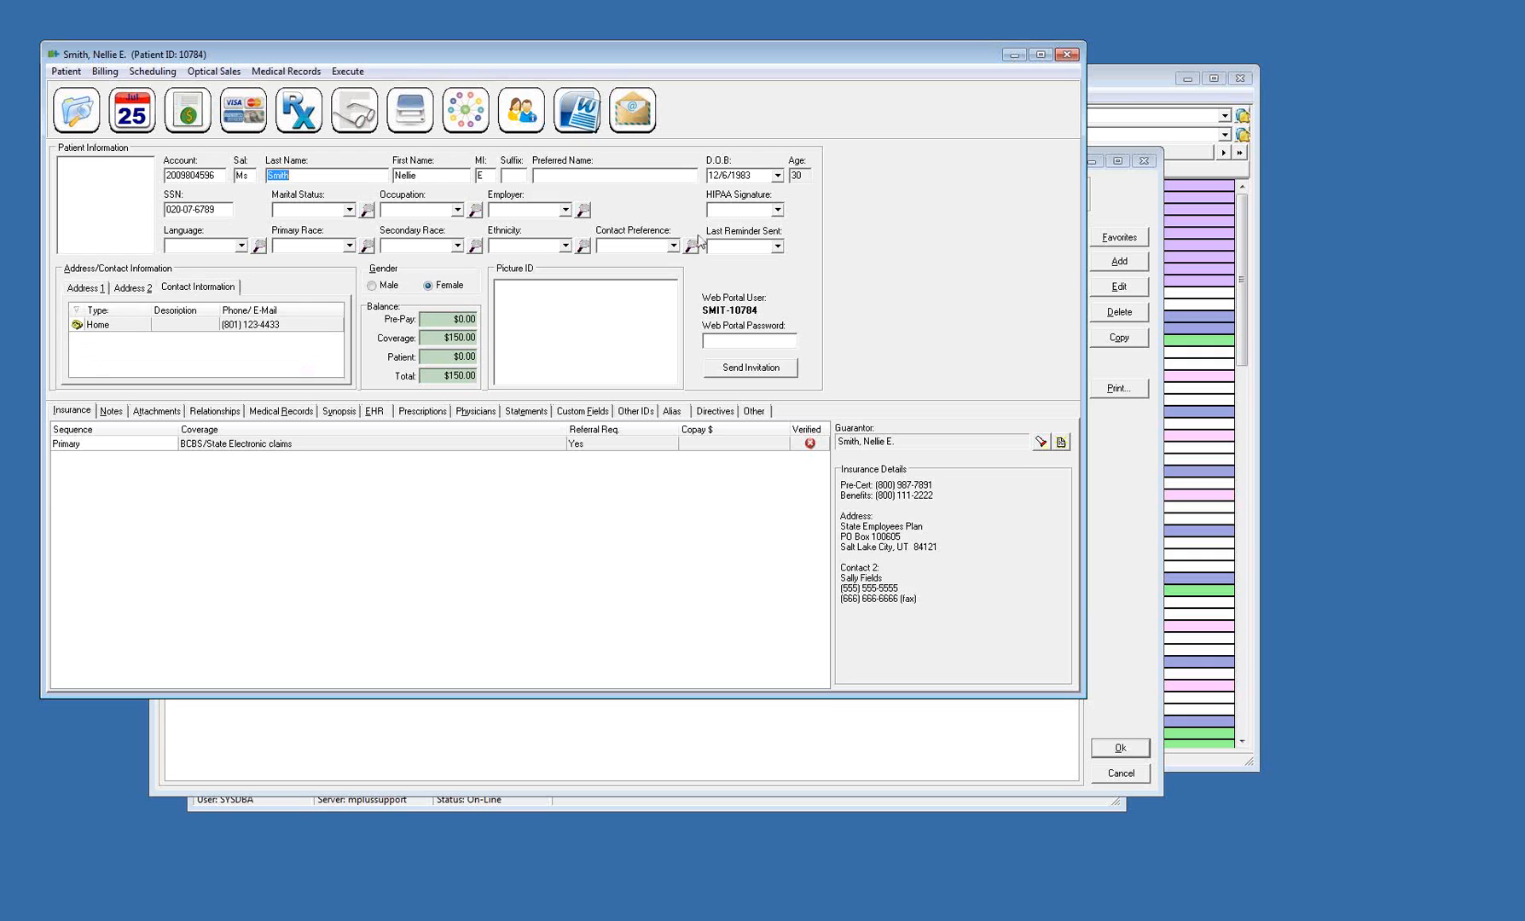
click(1066, 53)
click(768, 491)
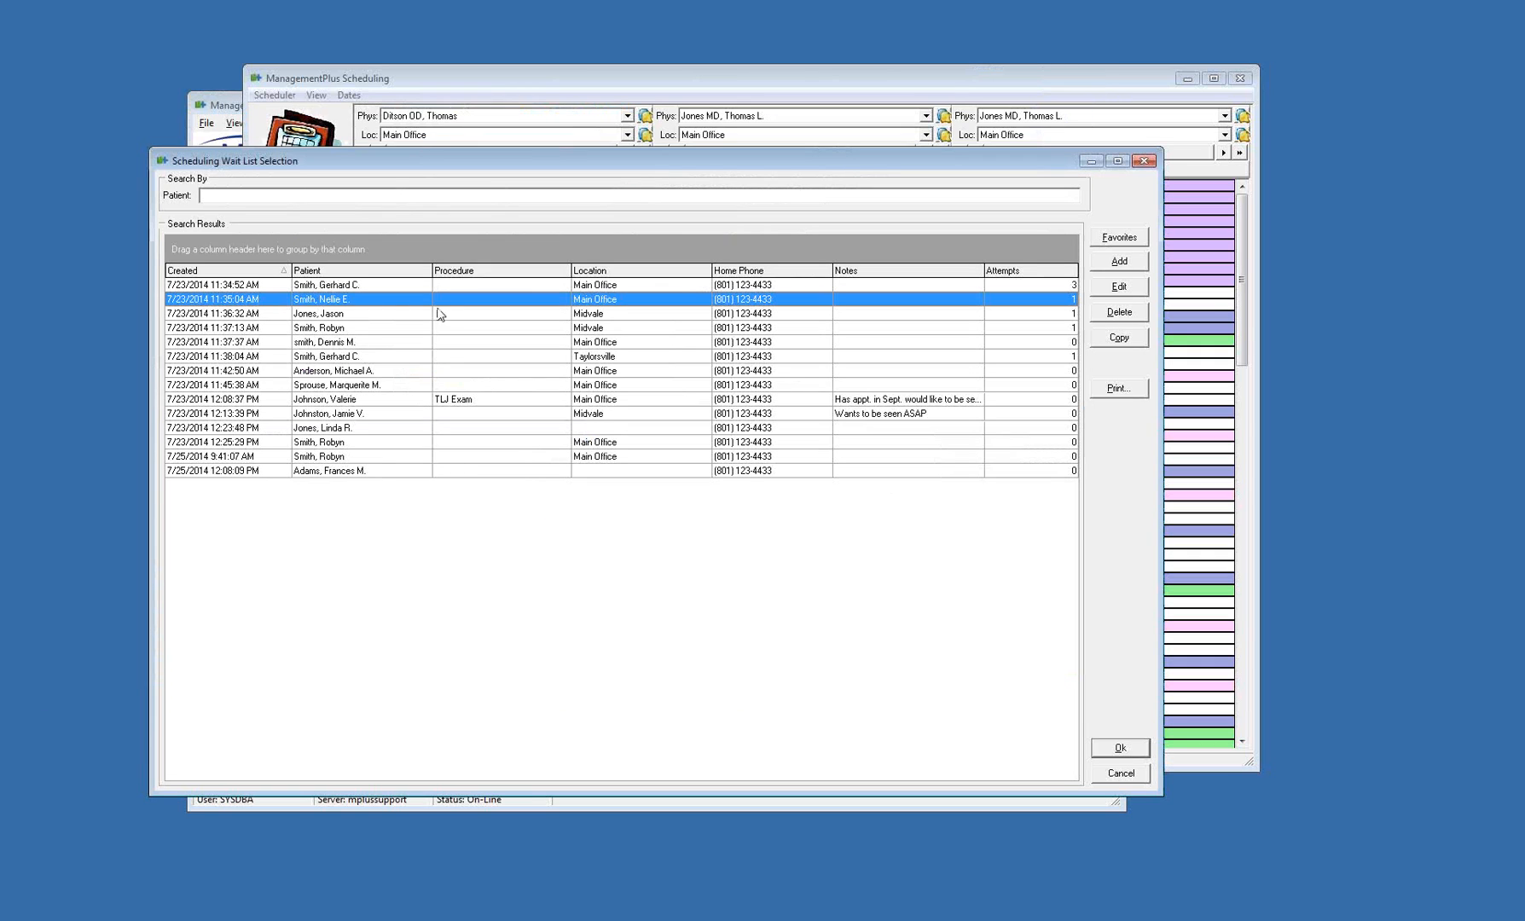
Book the selected wait list patient for a Test Template Procedure on Fri, Jul 25, 2014 at 3:00 pm
right_click(389, 300)
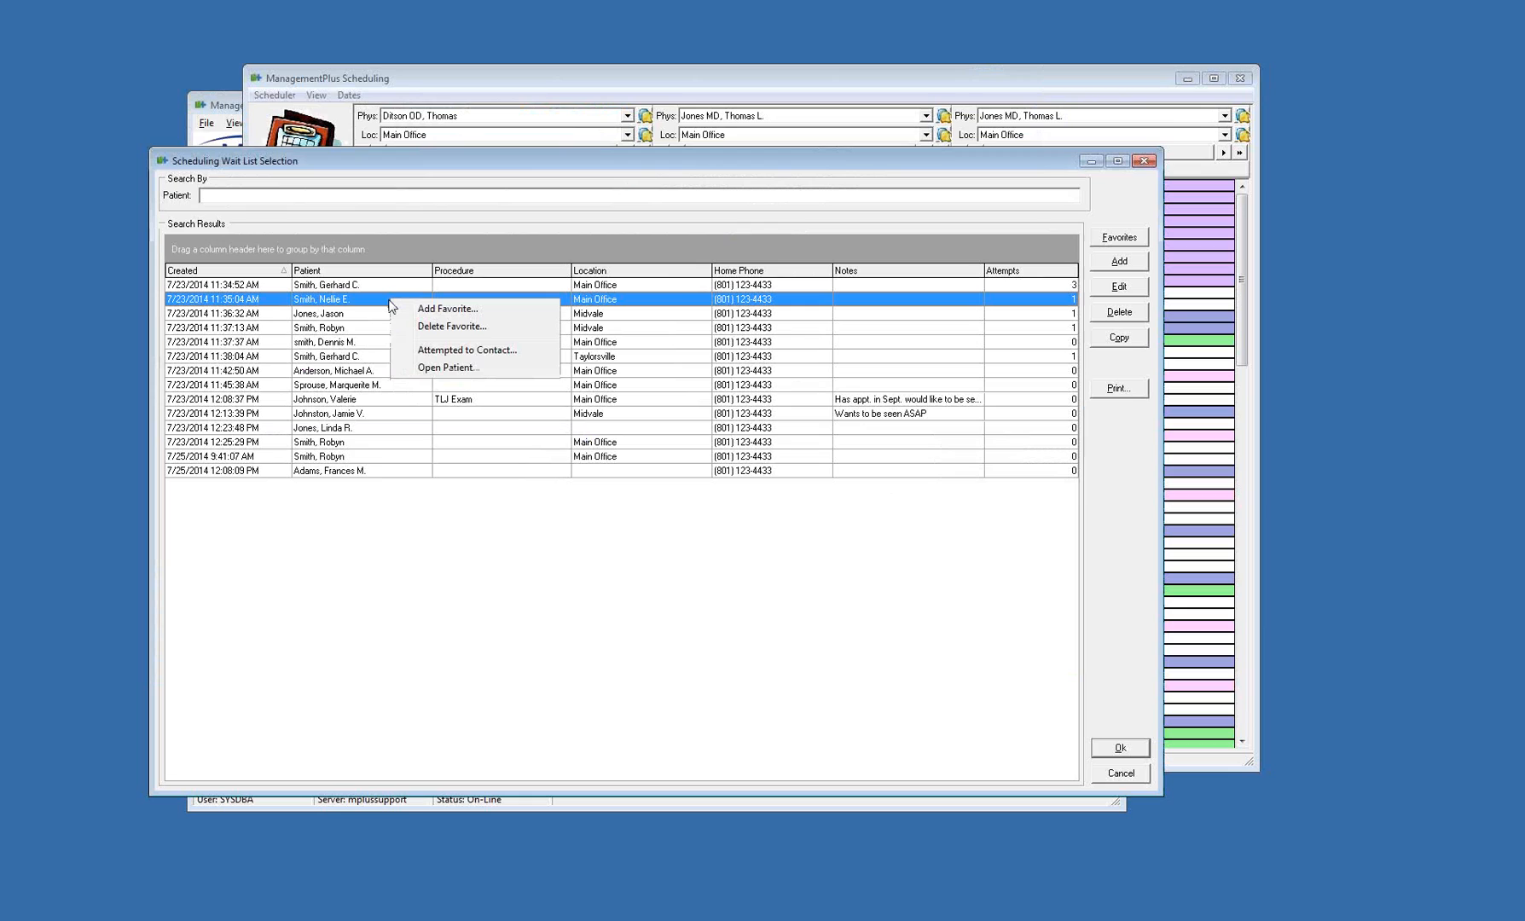
click(517, 629)
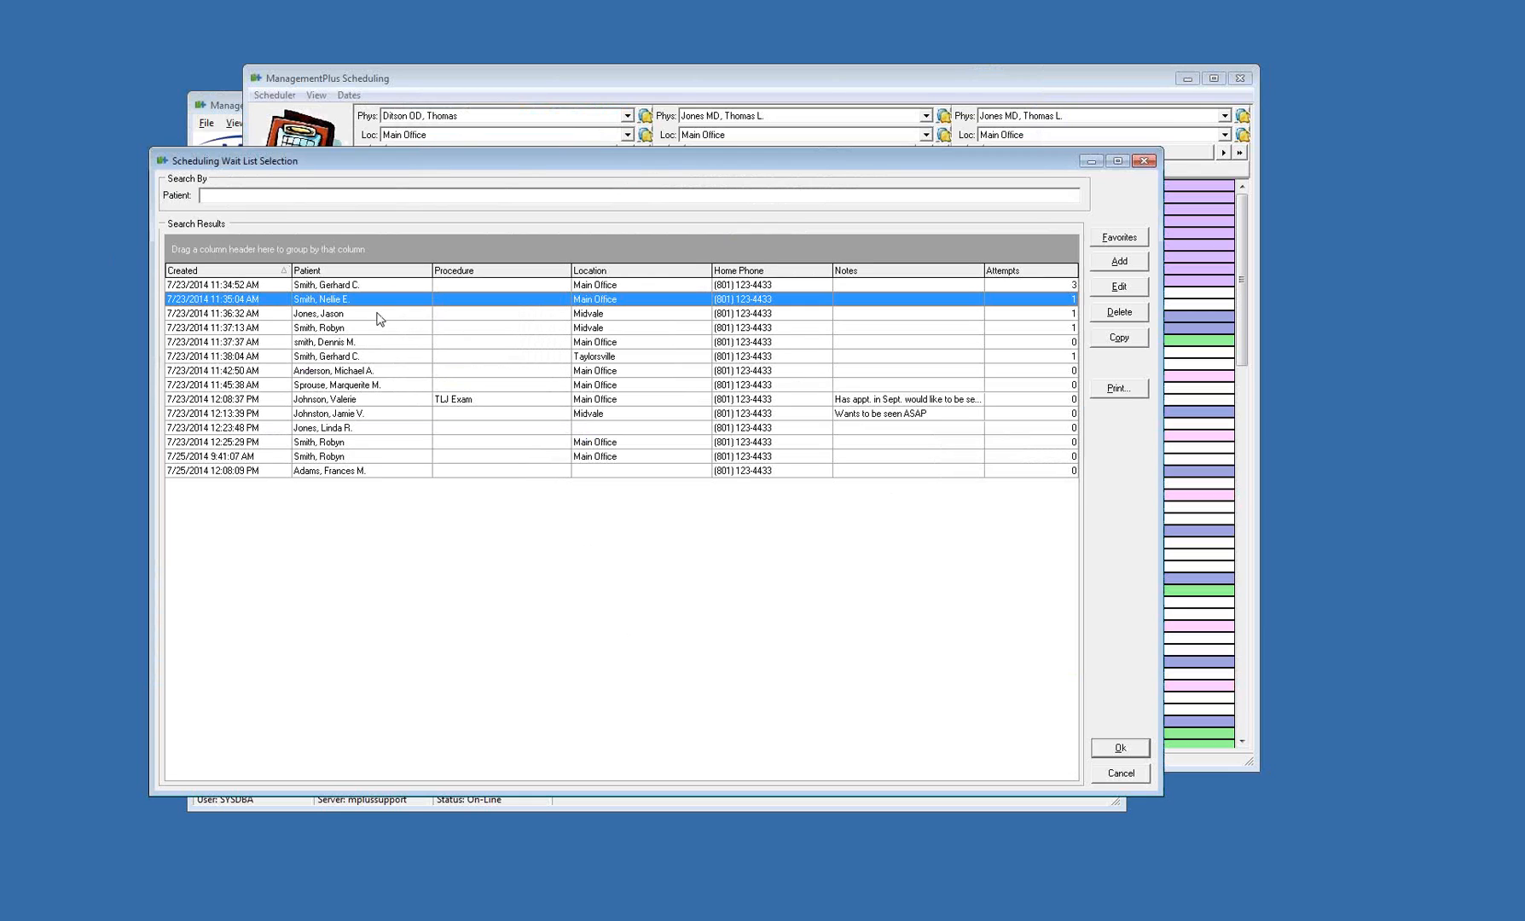
click(1122, 750)
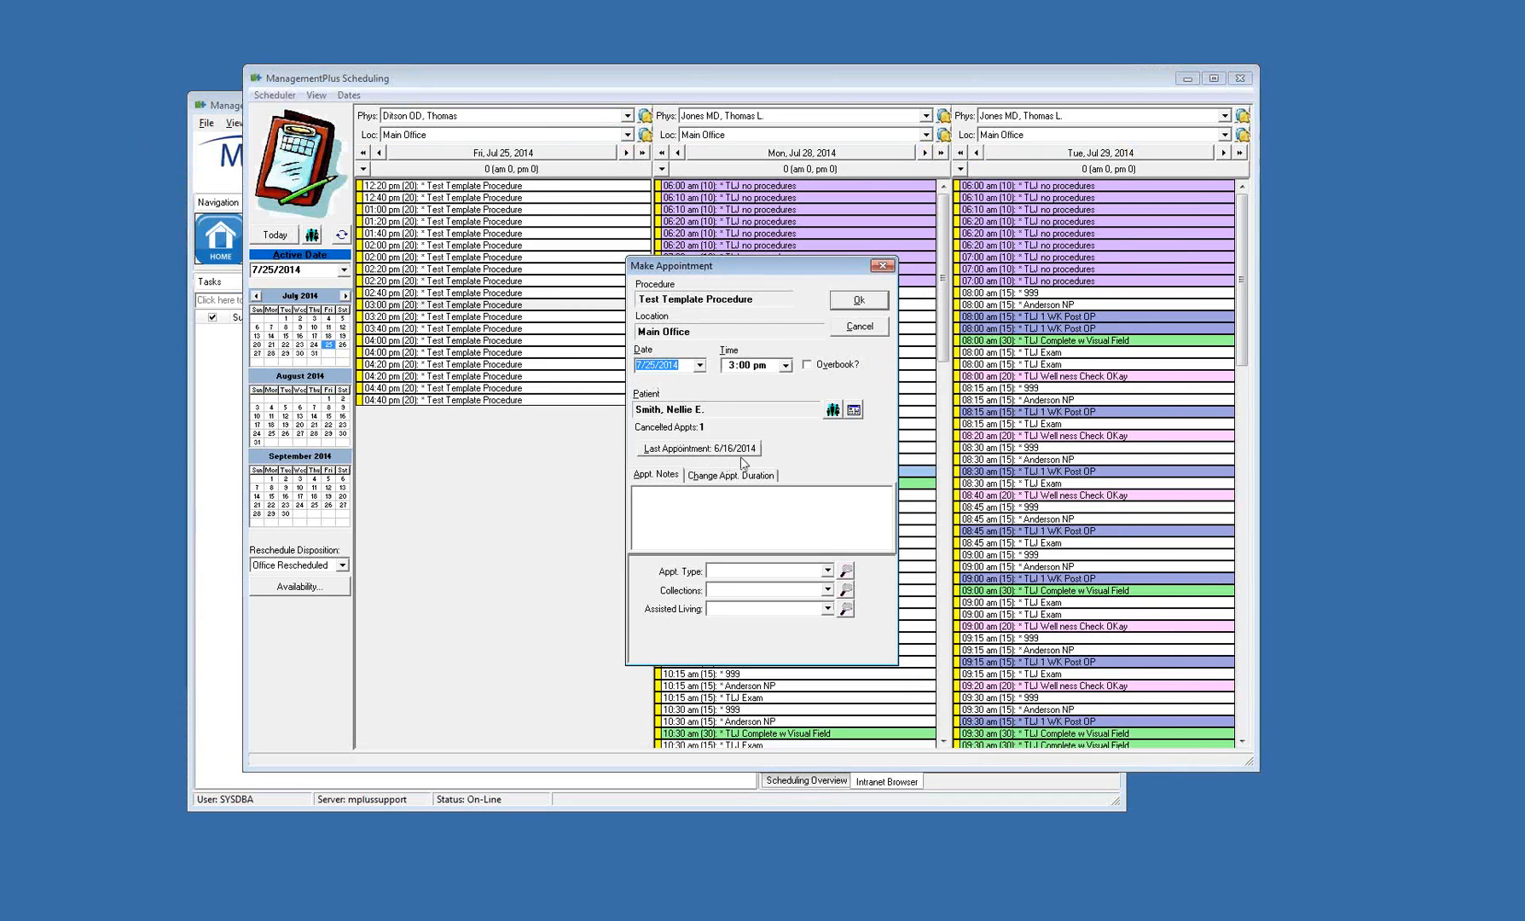
click(867, 308)
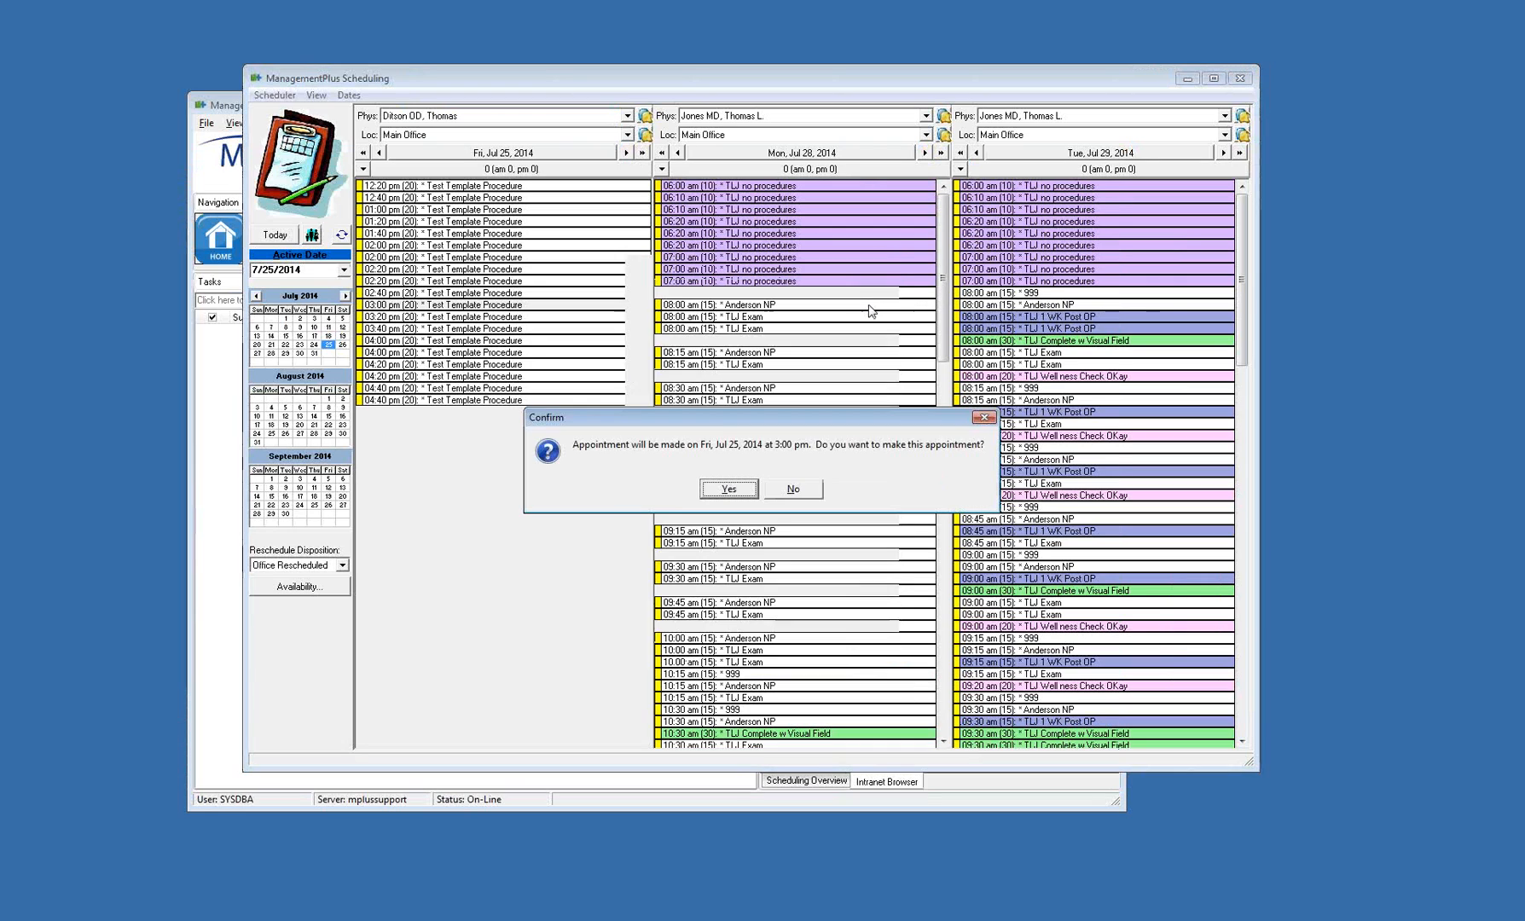
click(737, 489)
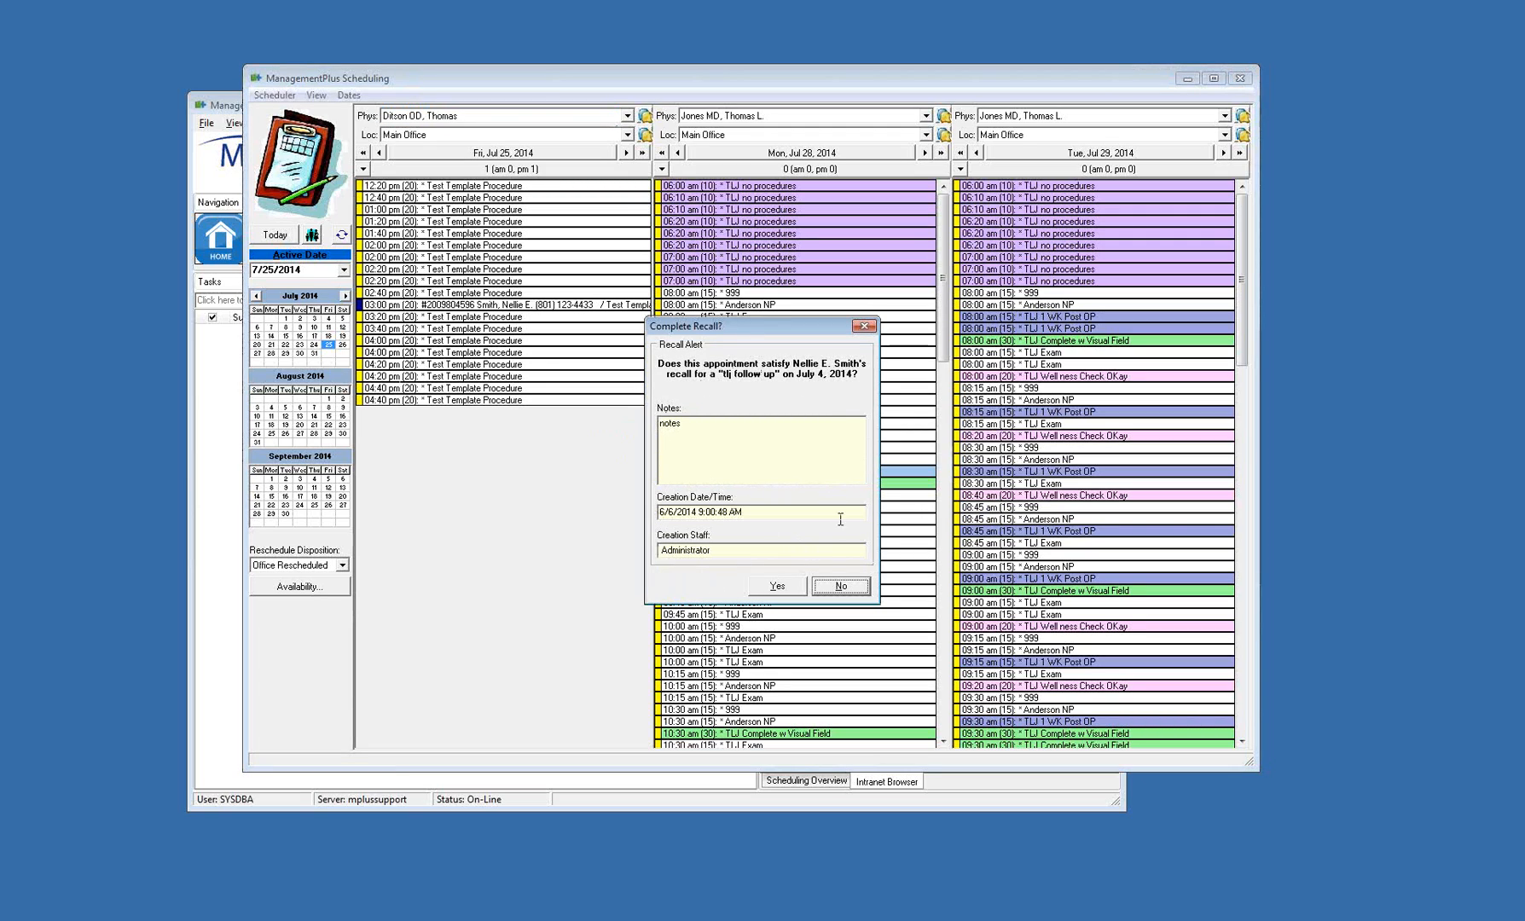
Mark the patient's "tlj follow up" recall as satisfied by this appointment and cancel the appointment card
click(778, 587)
click(762, 490)
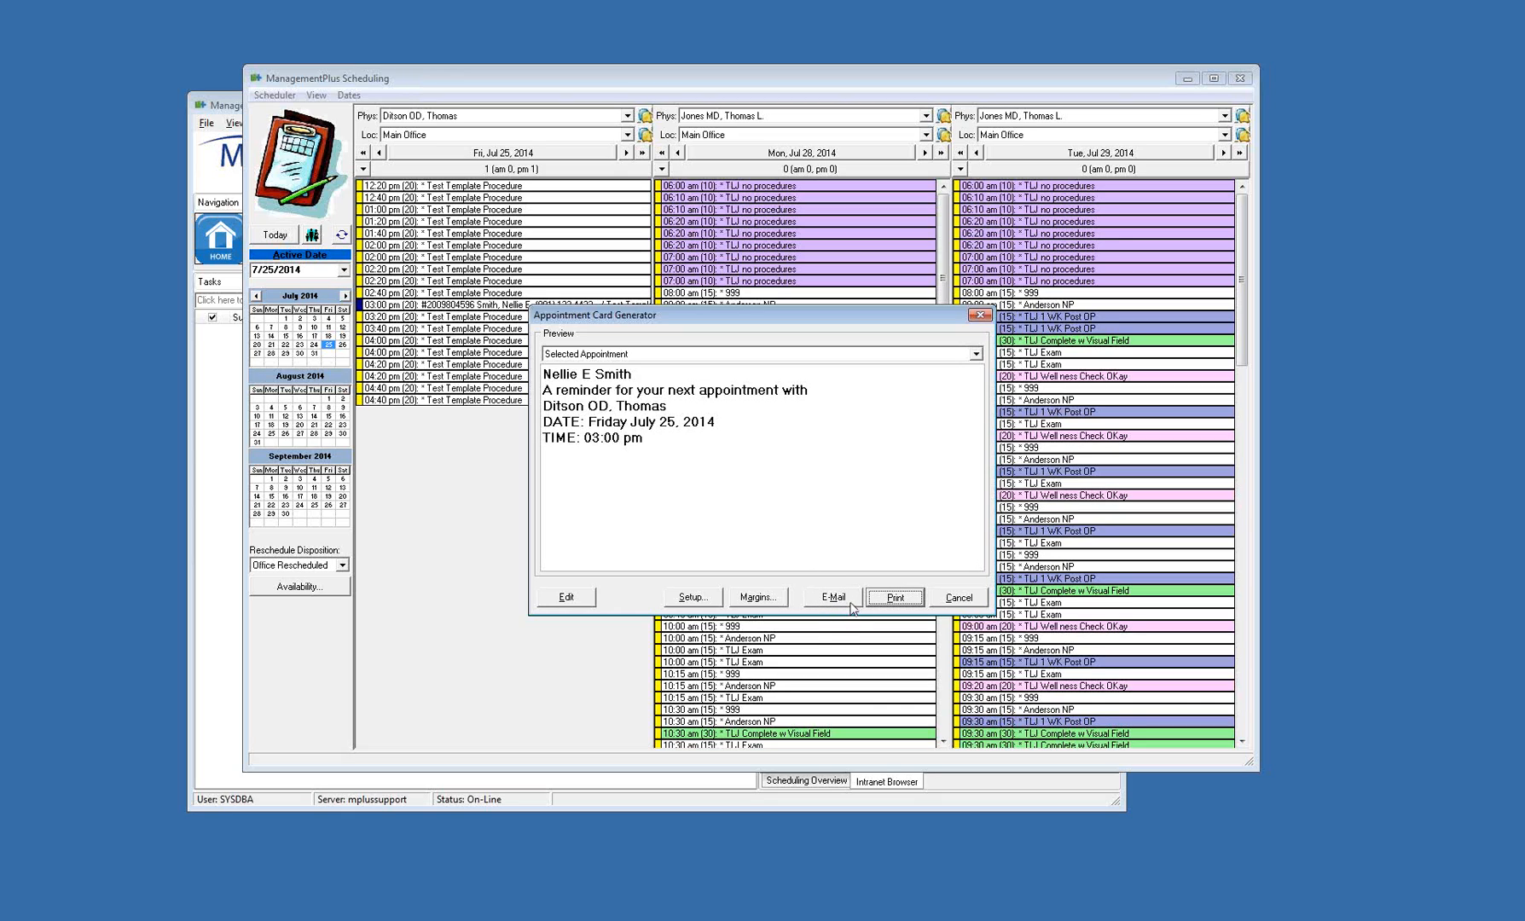
click(958, 601)
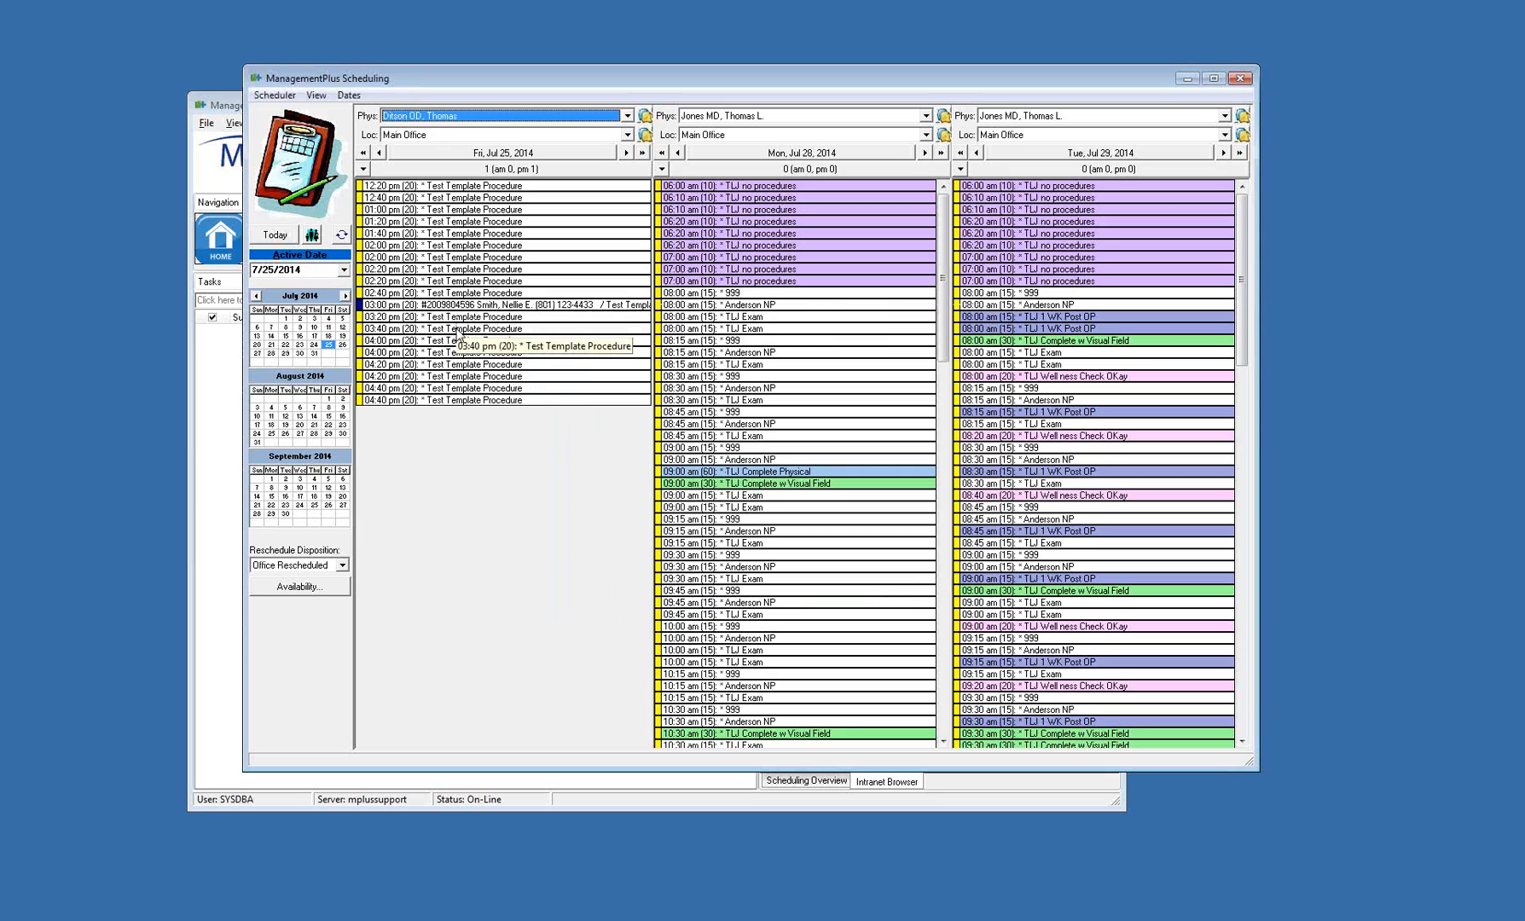
From the 3:40 pm slot's wait list, add an entry for the fourth recently used patient, and cancel making the appointment
right_click(458, 328)
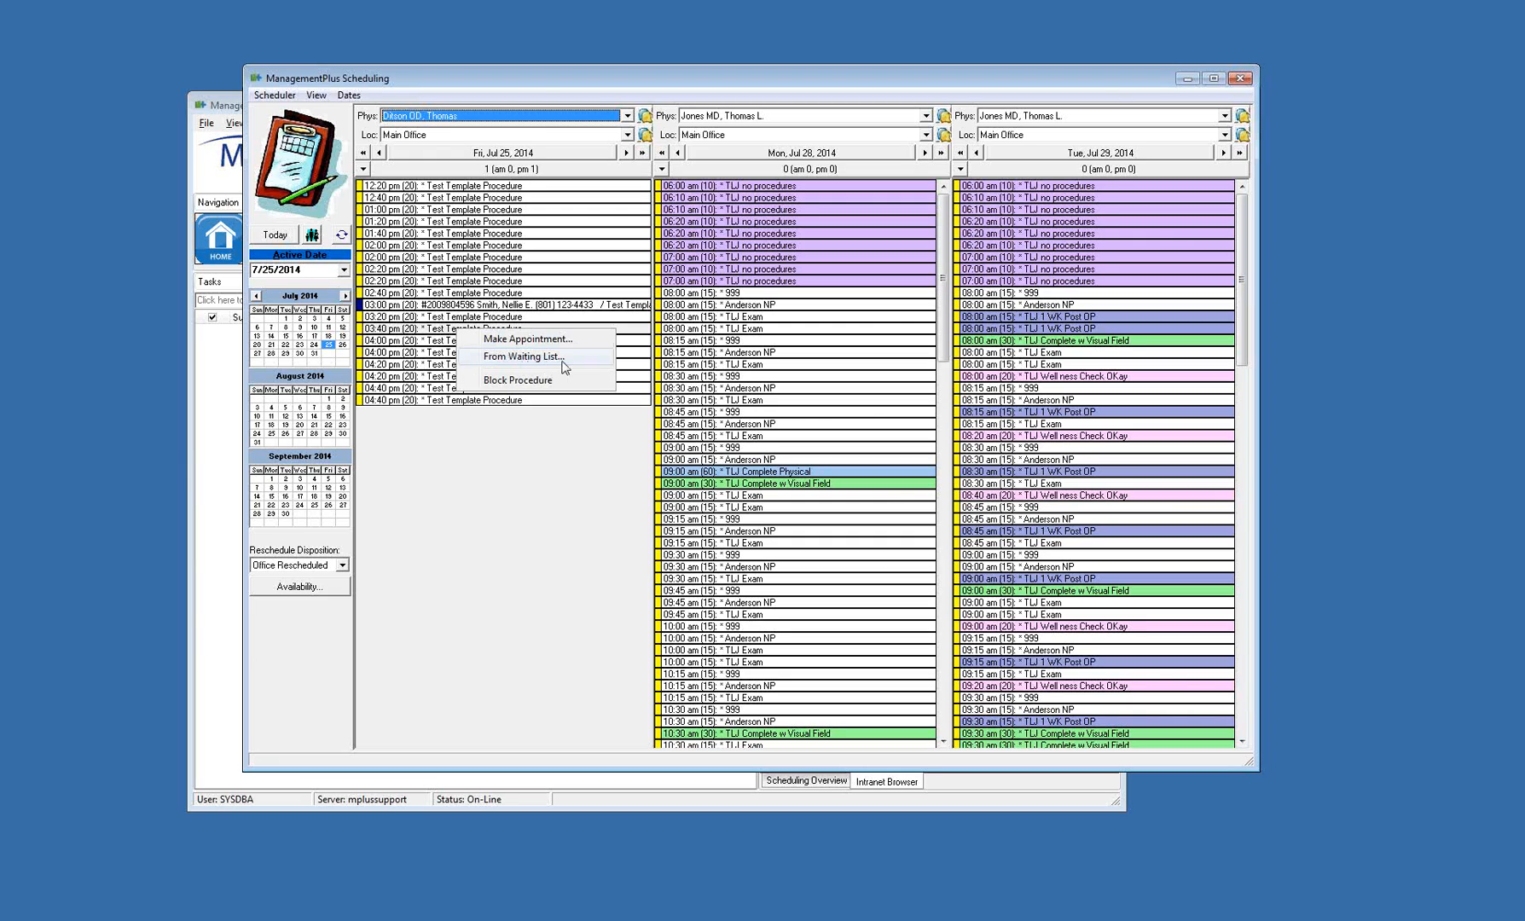
click(523, 357)
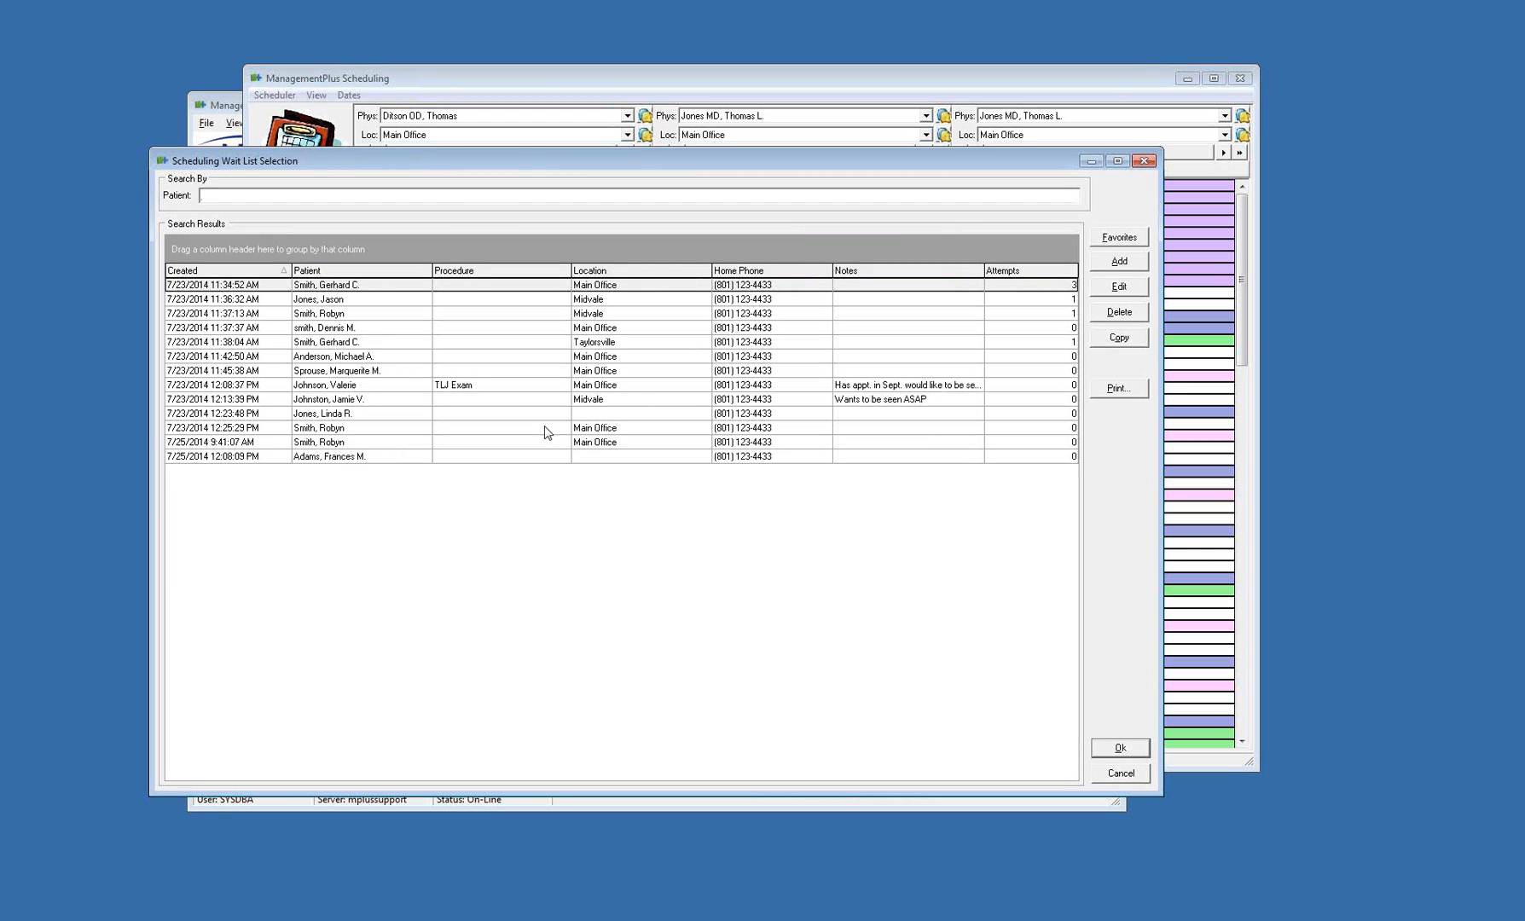
click(1119, 261)
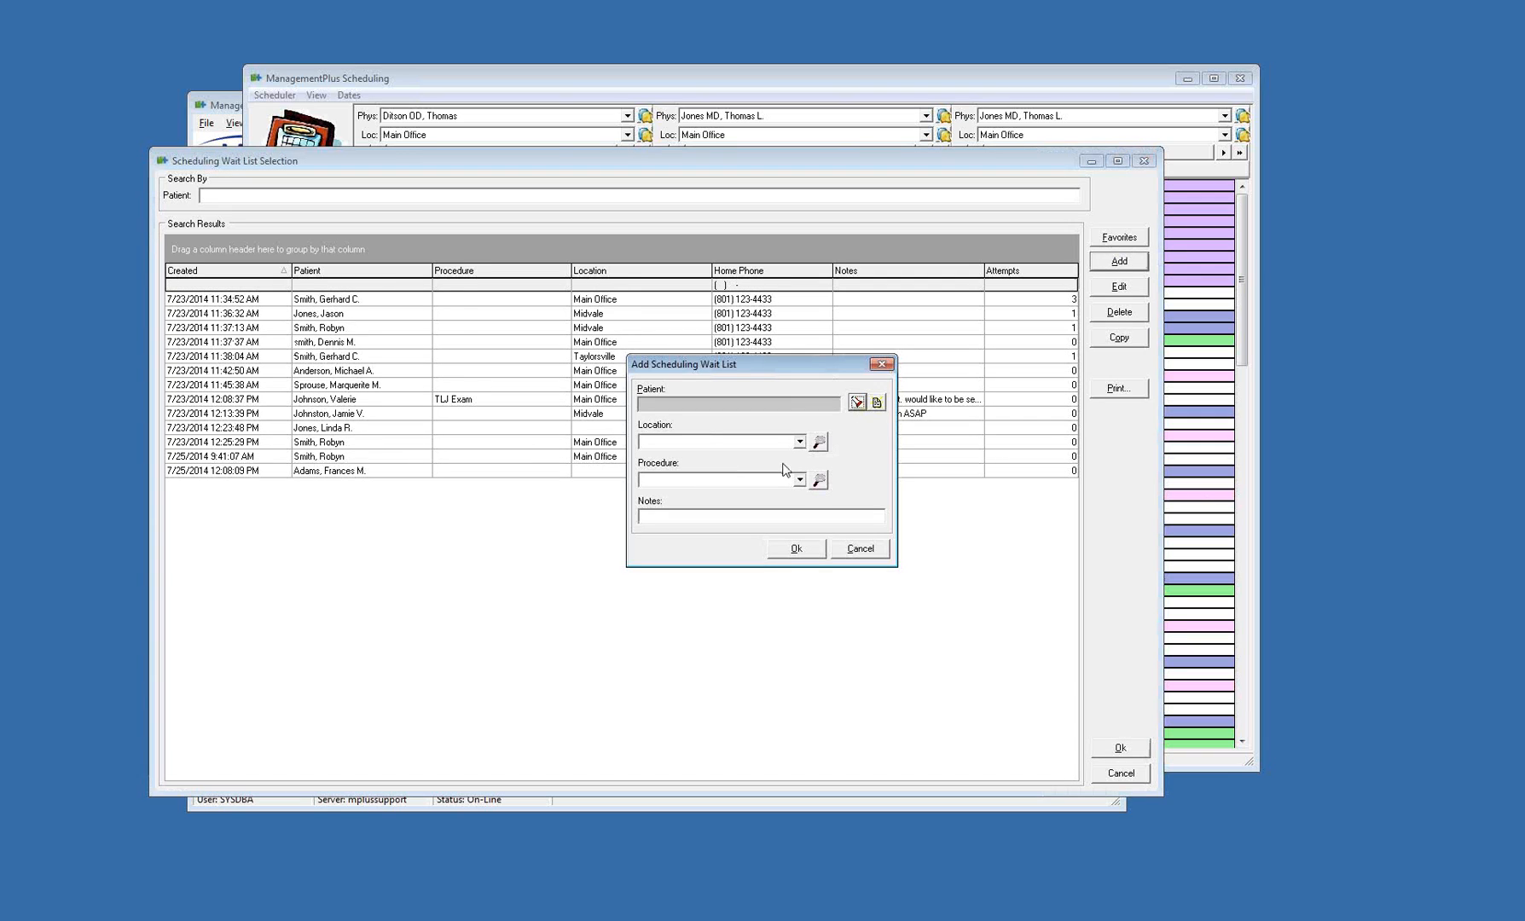
click(857, 401)
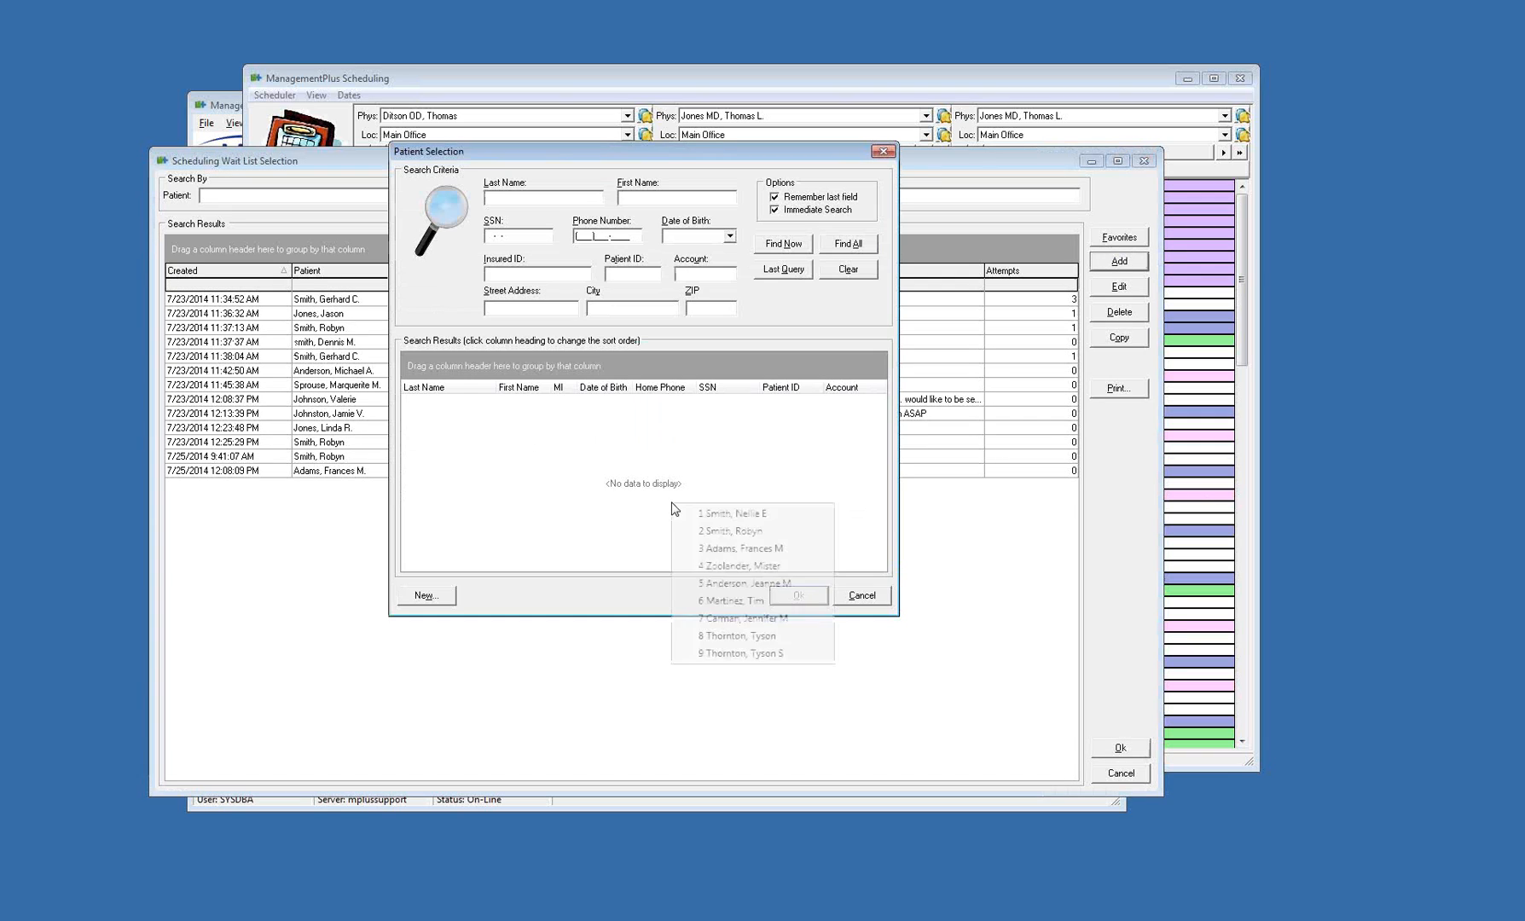
click(778, 566)
click(800, 551)
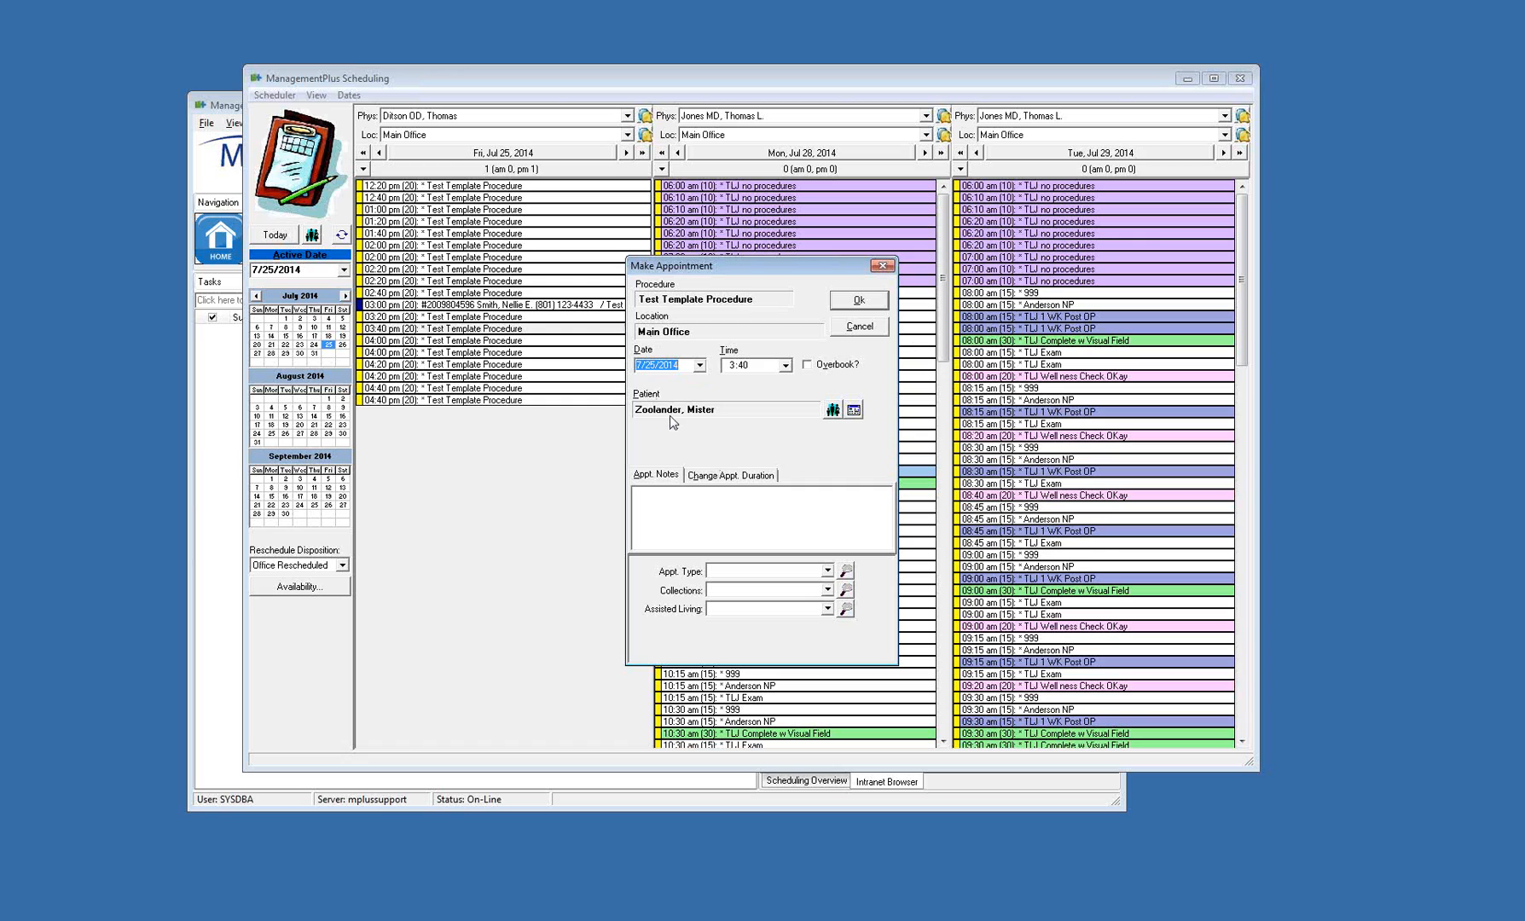
click(858, 331)
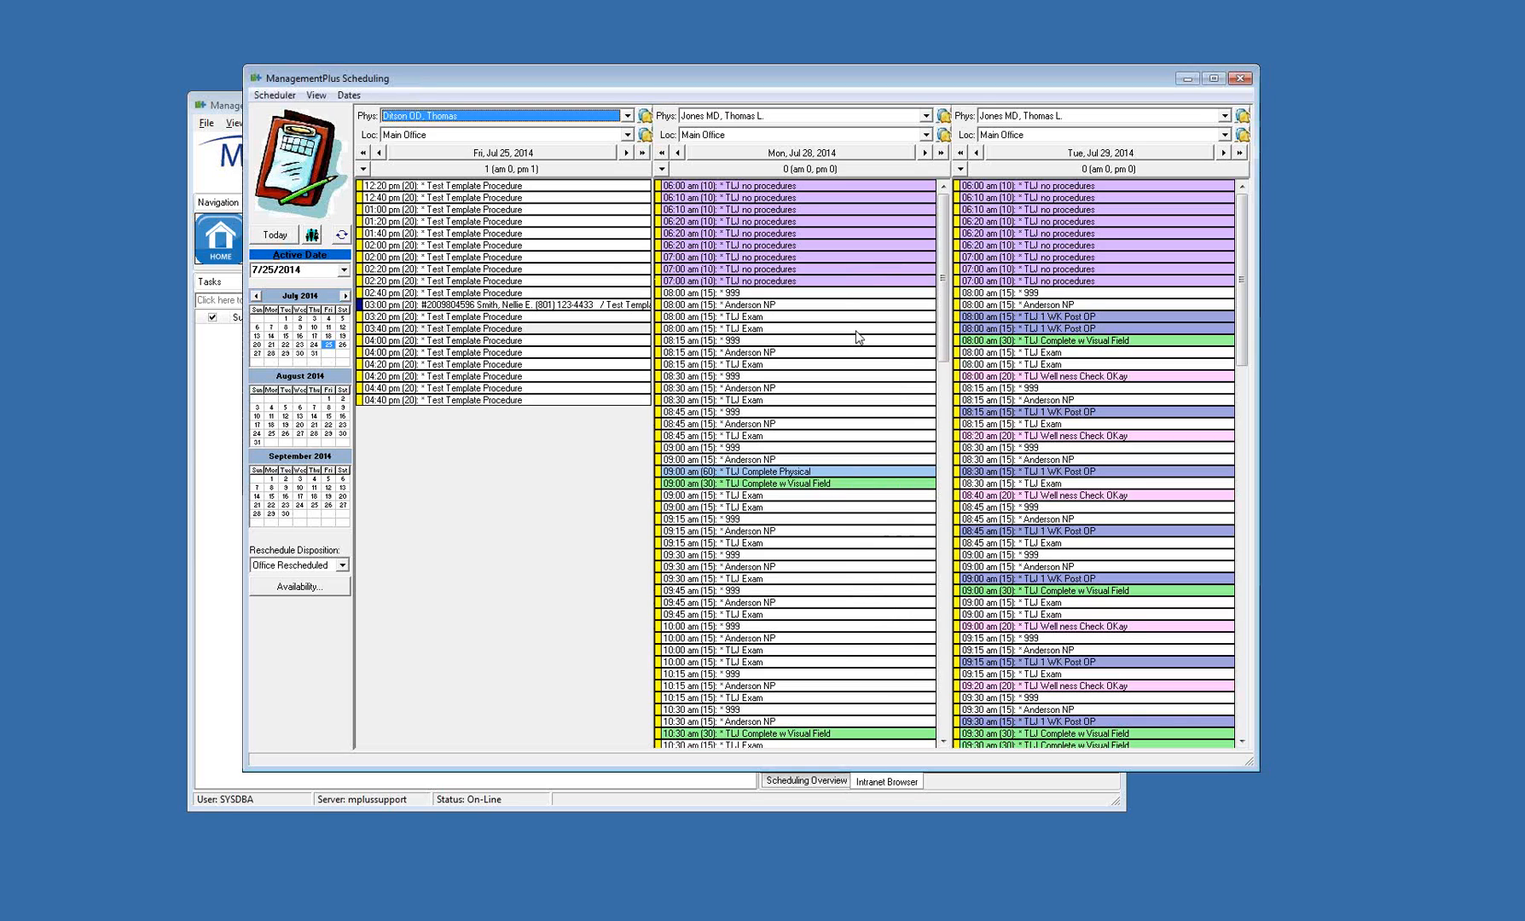
Open the wait list from the 3:00 pm appointment and delete the entry created 7/25/2014 12:13:12 PM
click(1315, 453)
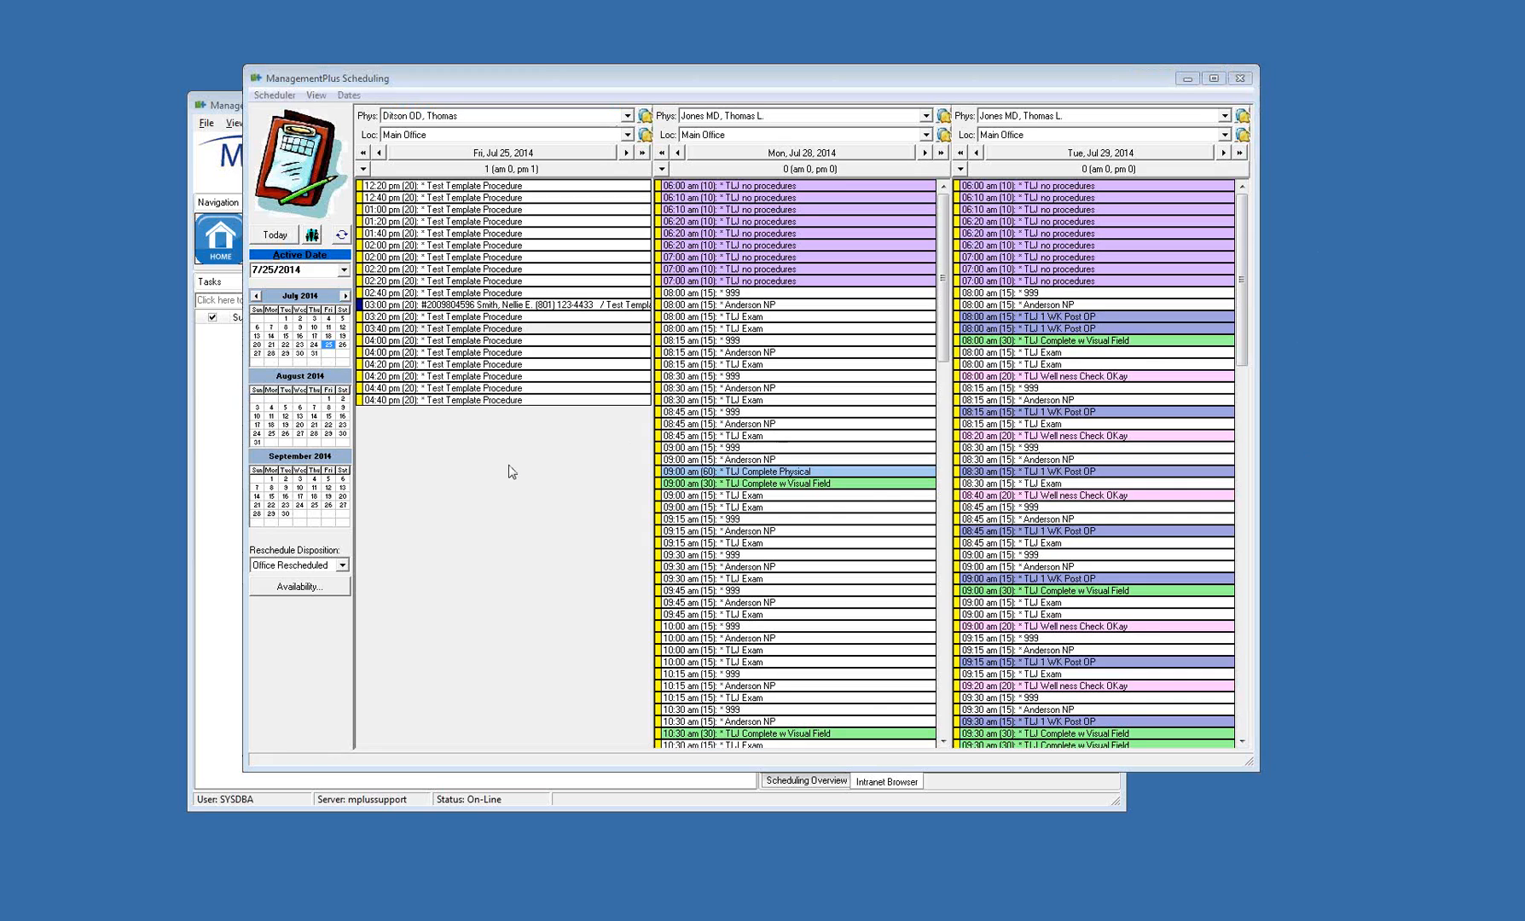
click(434, 311)
right_click(554, 311)
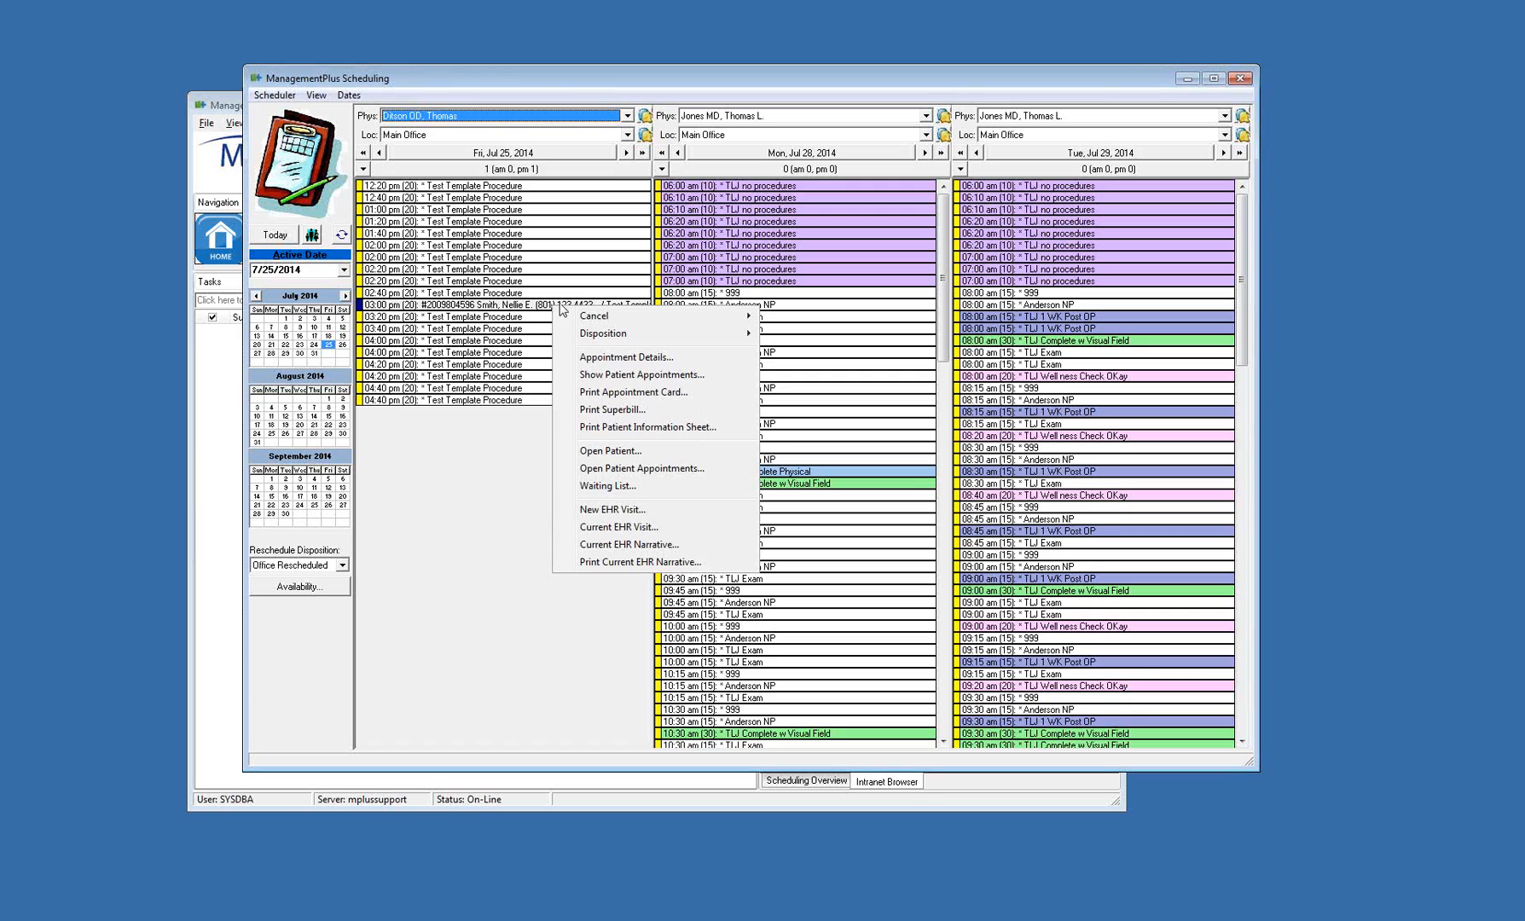
click(681, 486)
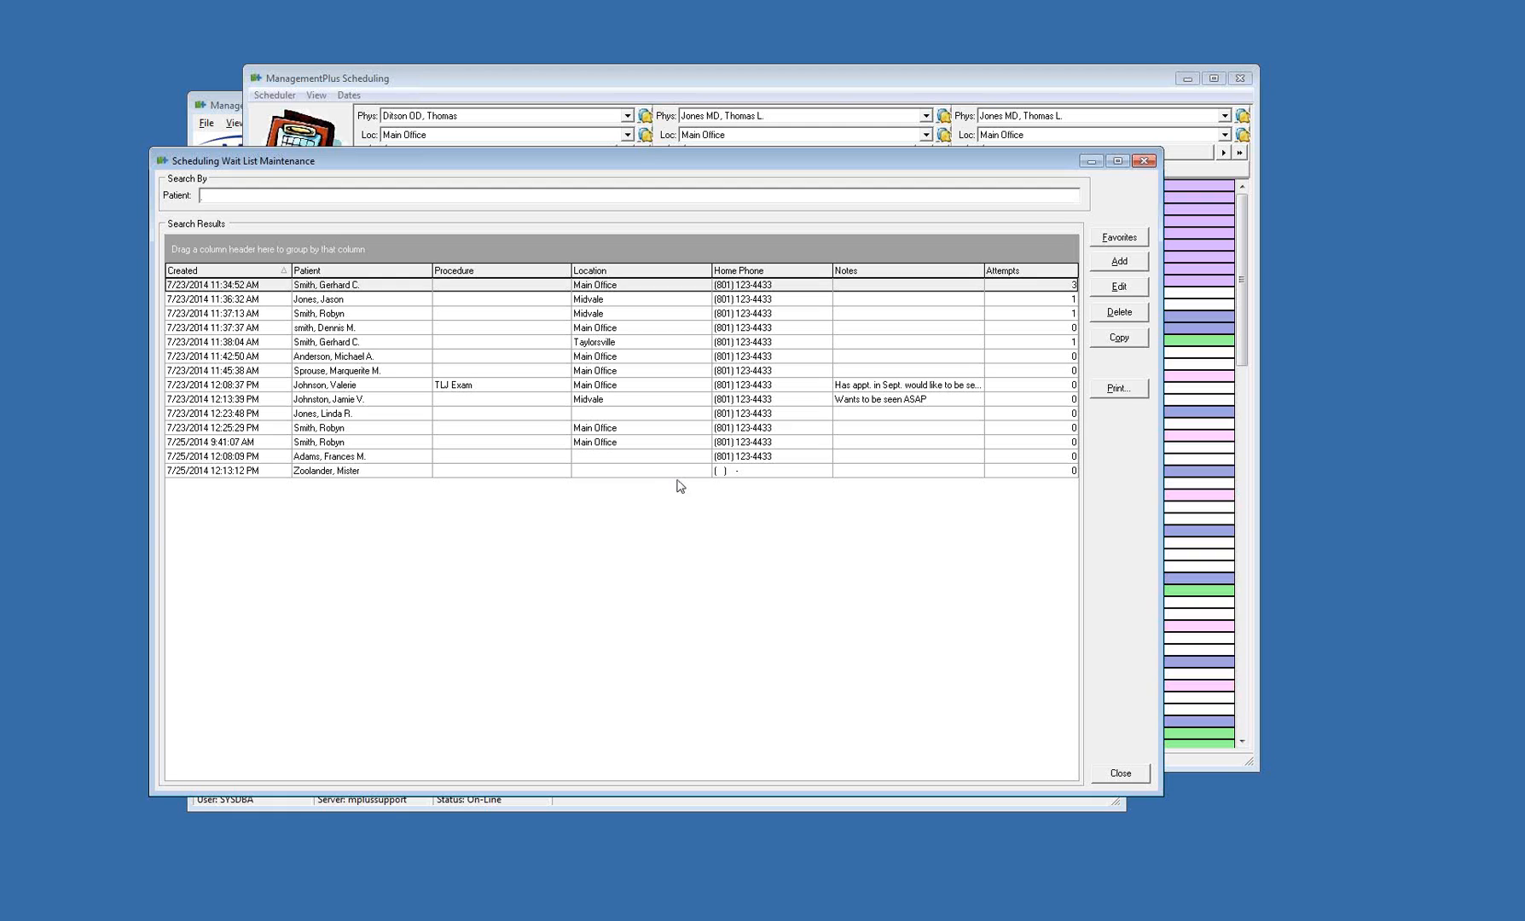
click(854, 470)
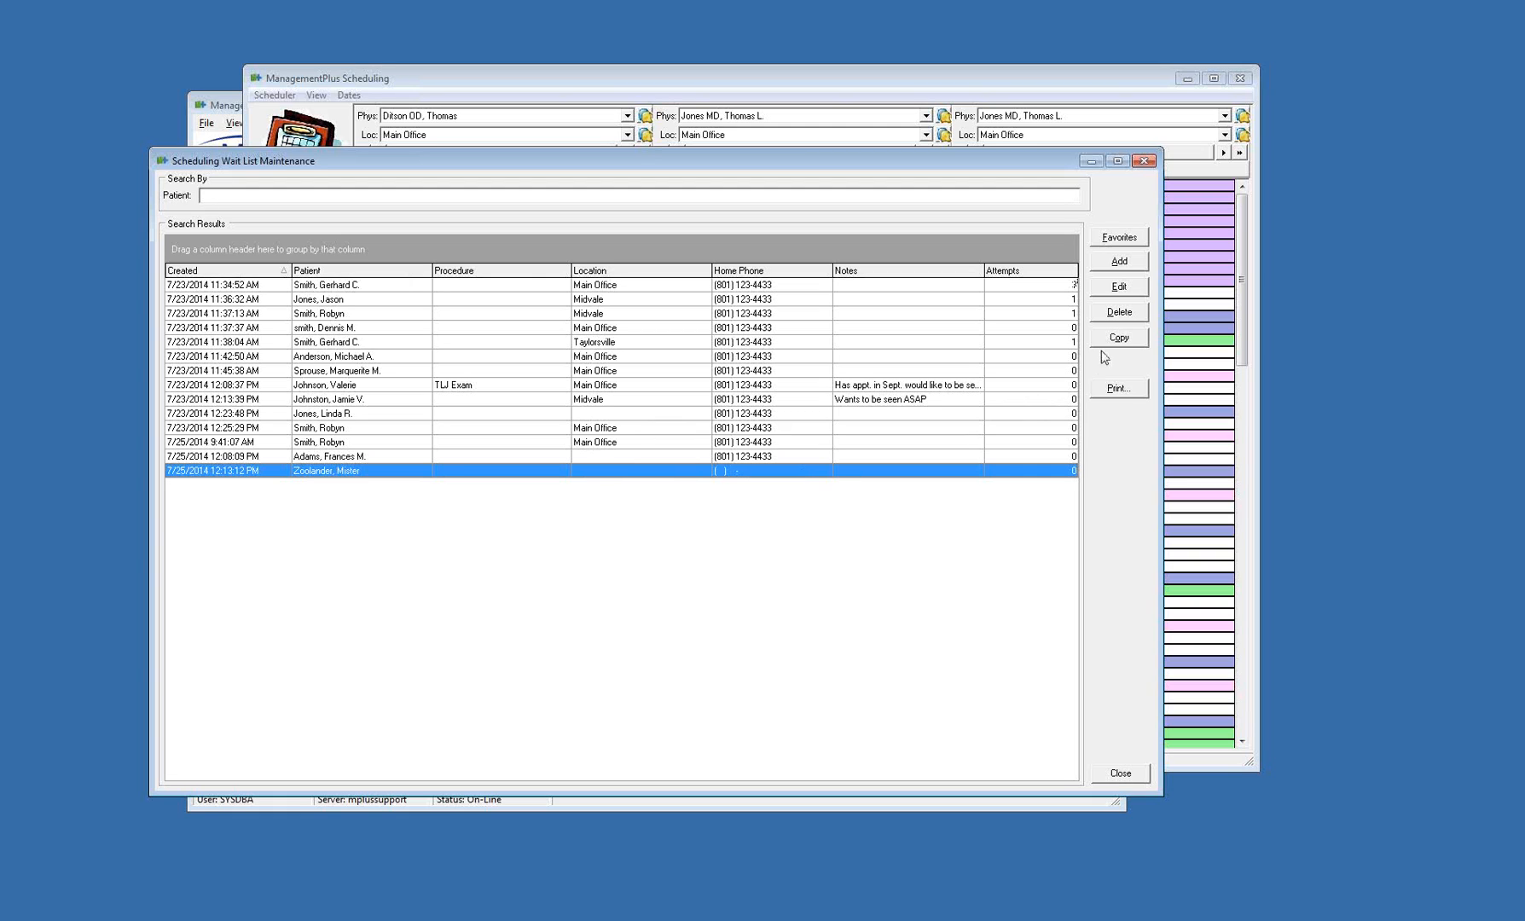
click(1122, 312)
click(729, 489)
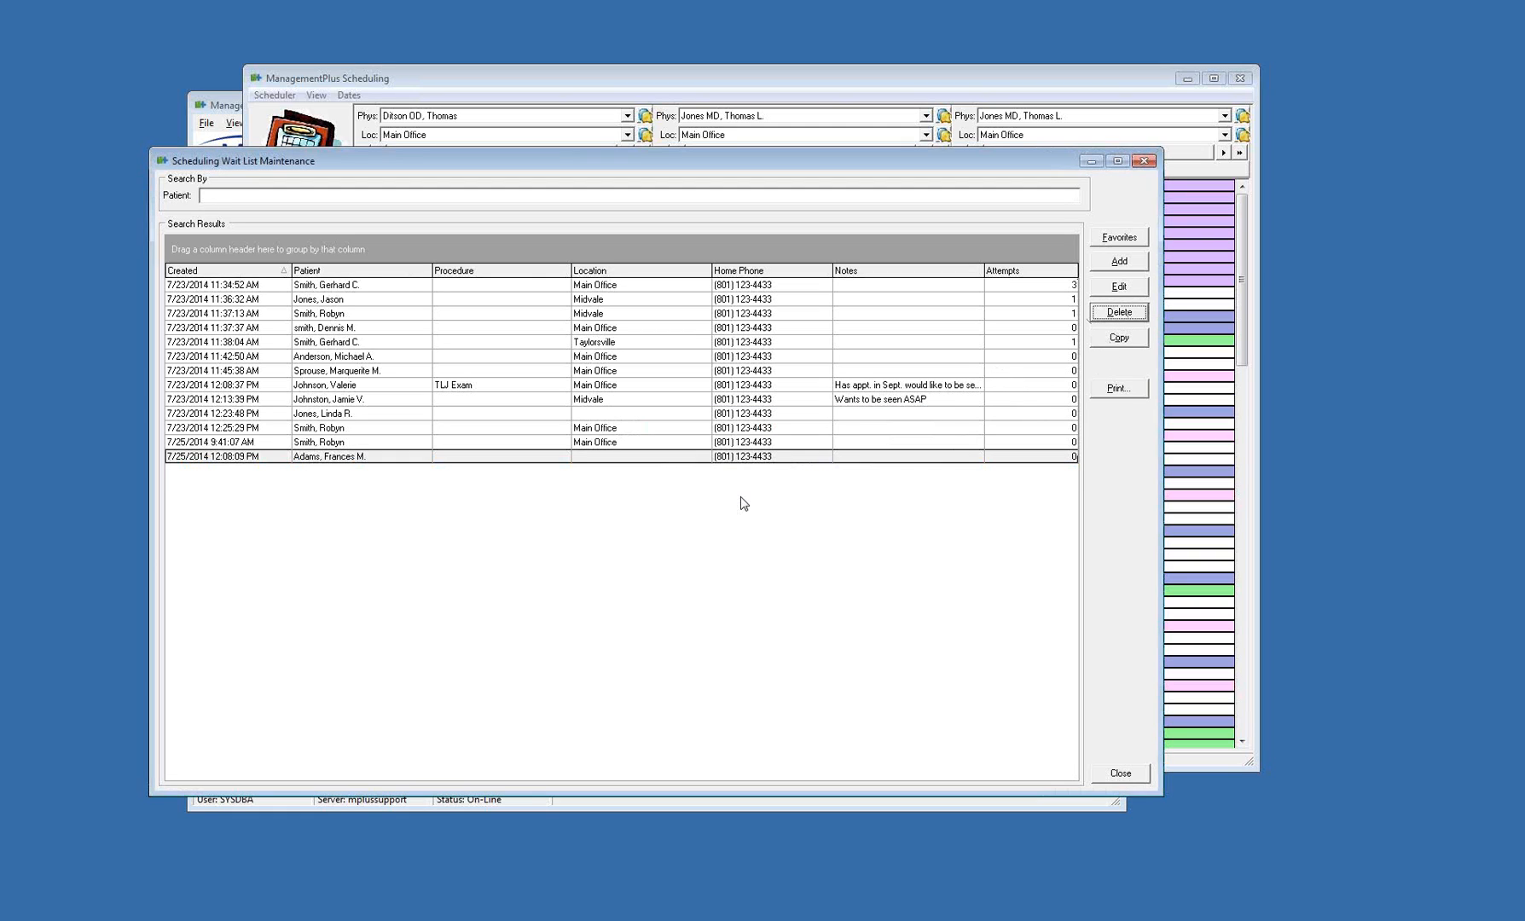
View the wait list's favorites, review the entry noted "Wants to be seen ASAP" without changing it, and close the wait list
click(1120, 238)
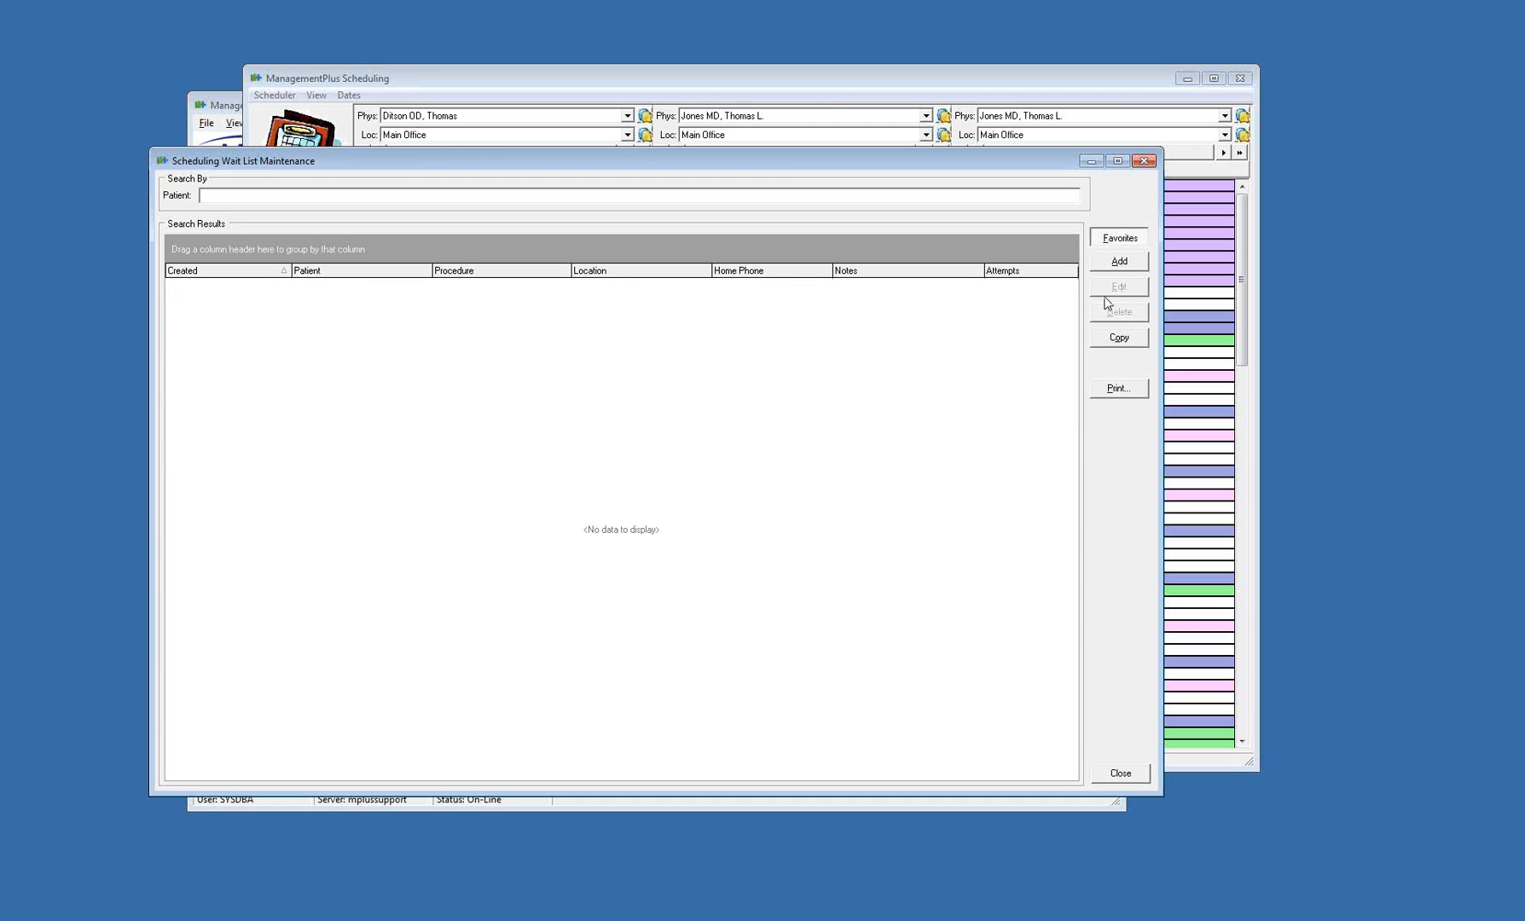
click(1109, 242)
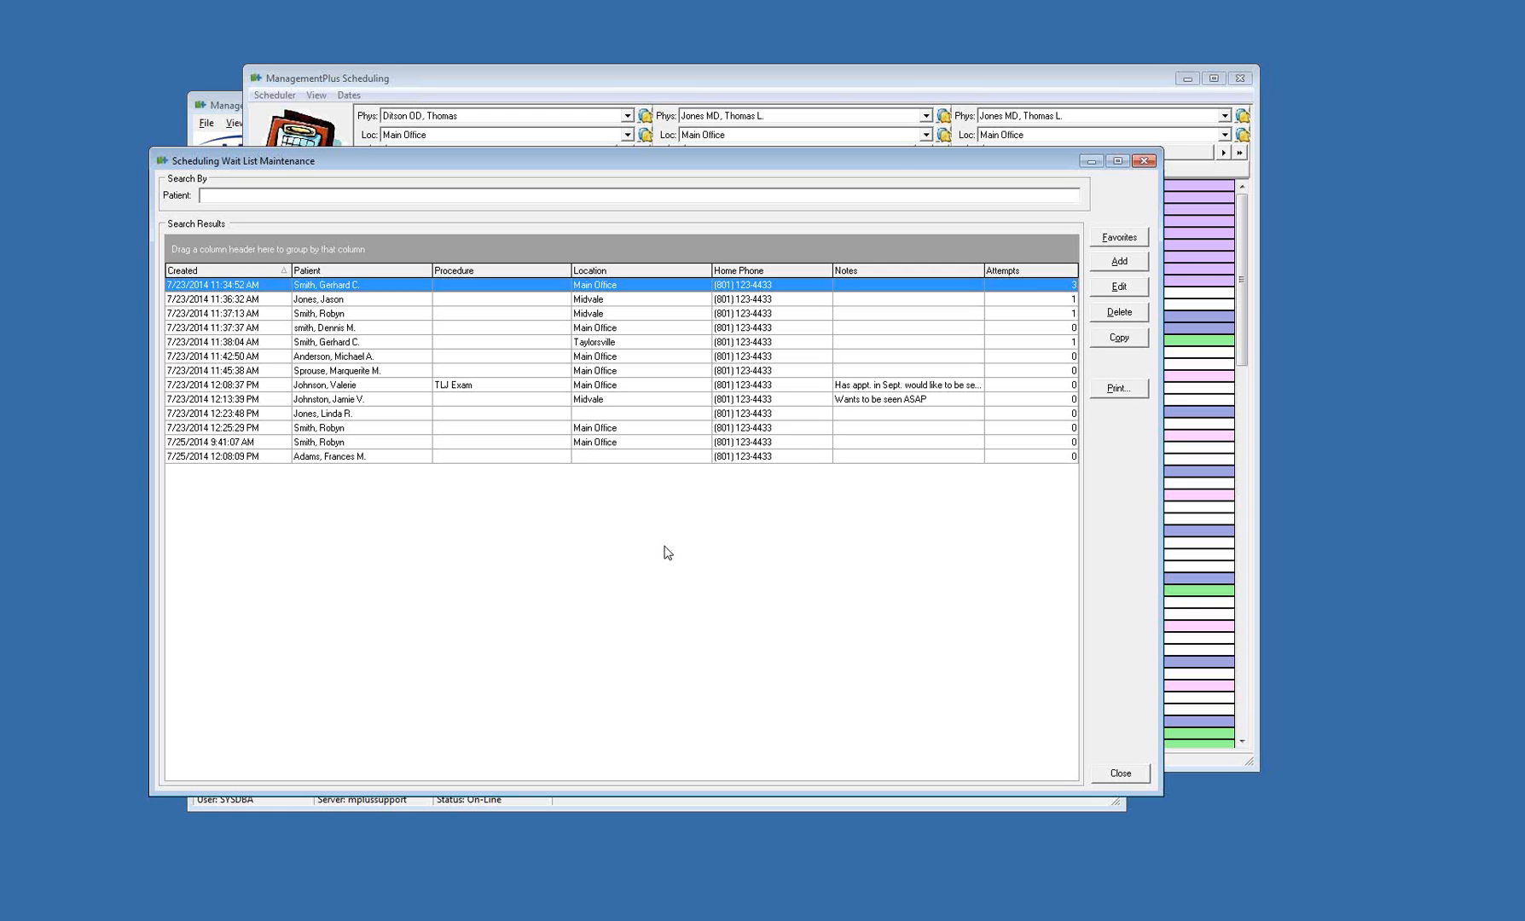
double_click(855, 399)
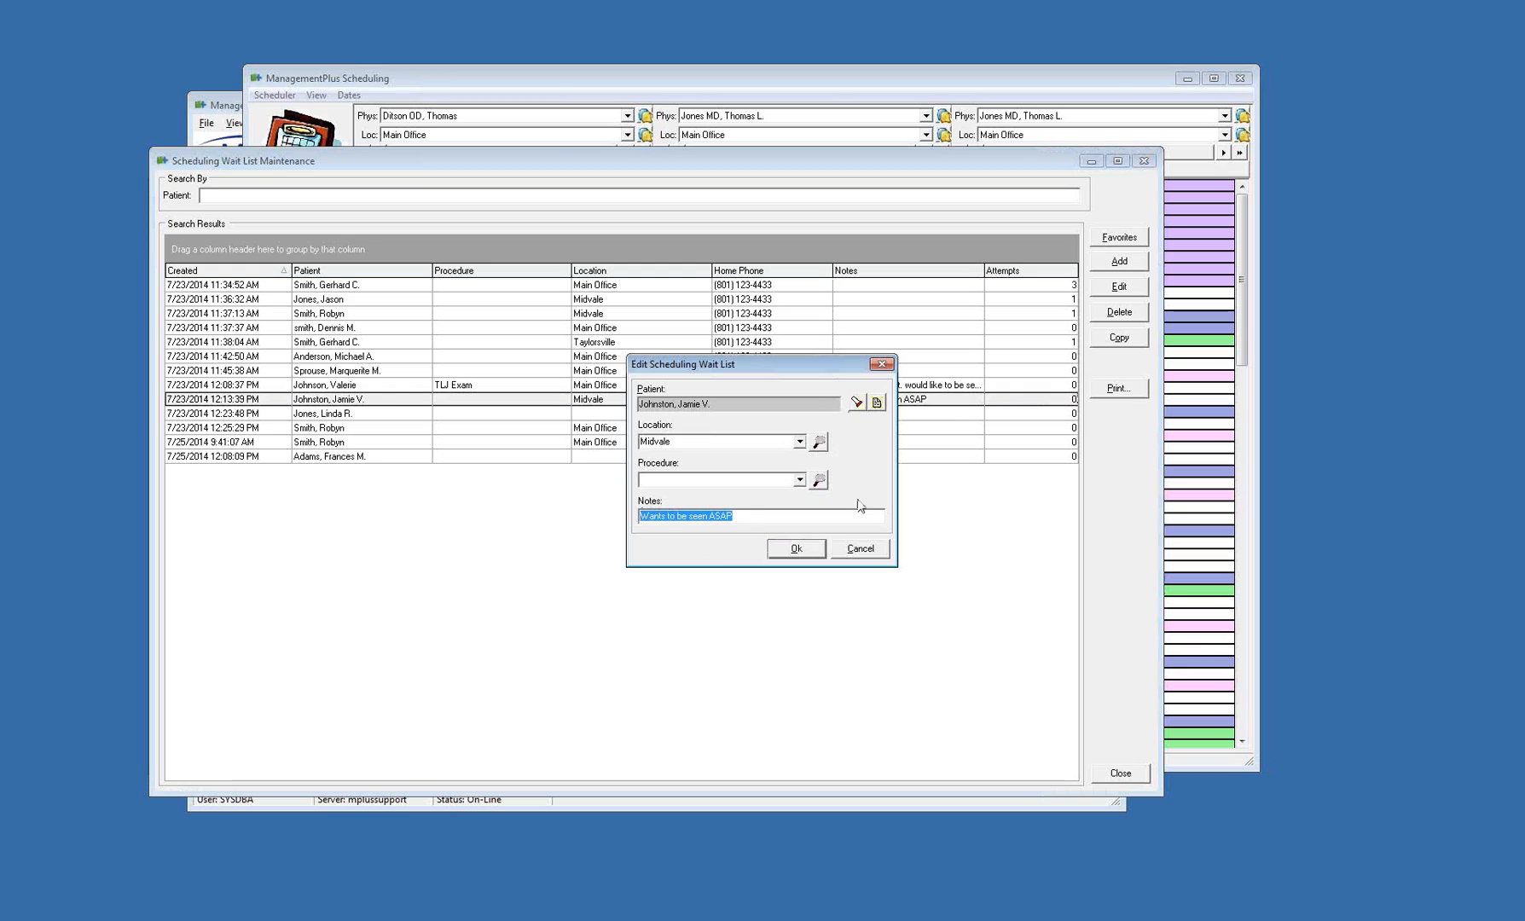
click(730, 440)
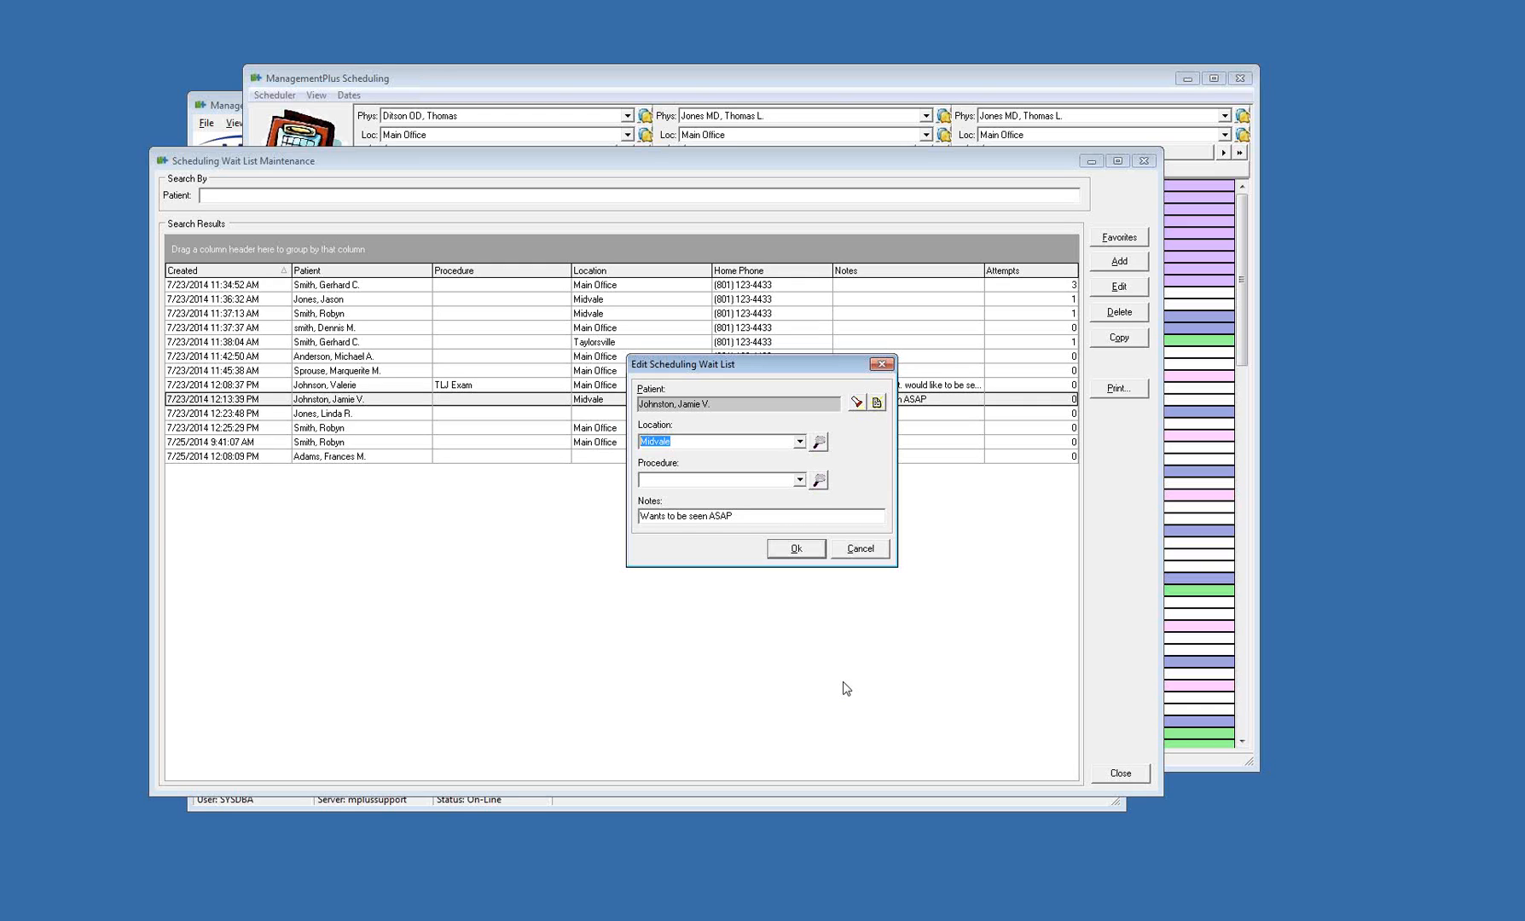
click(858, 549)
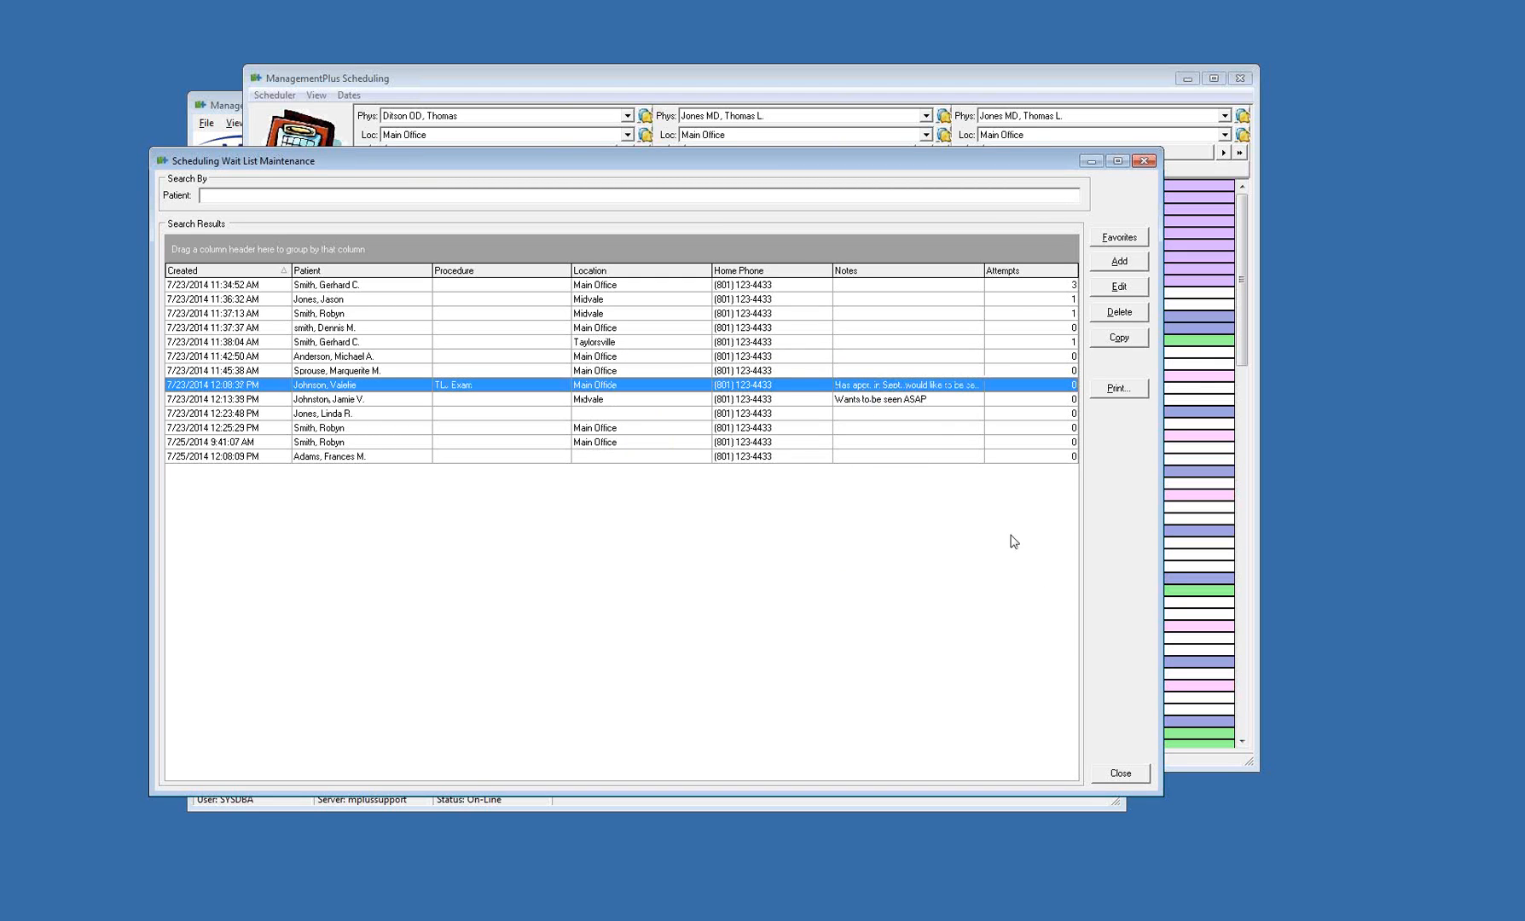
click(1134, 776)
Open the wait list from the 4:00 pm slot on Fri, Jul 25, 2014 and review the TLJ Exam entry's details
right_click(524, 351)
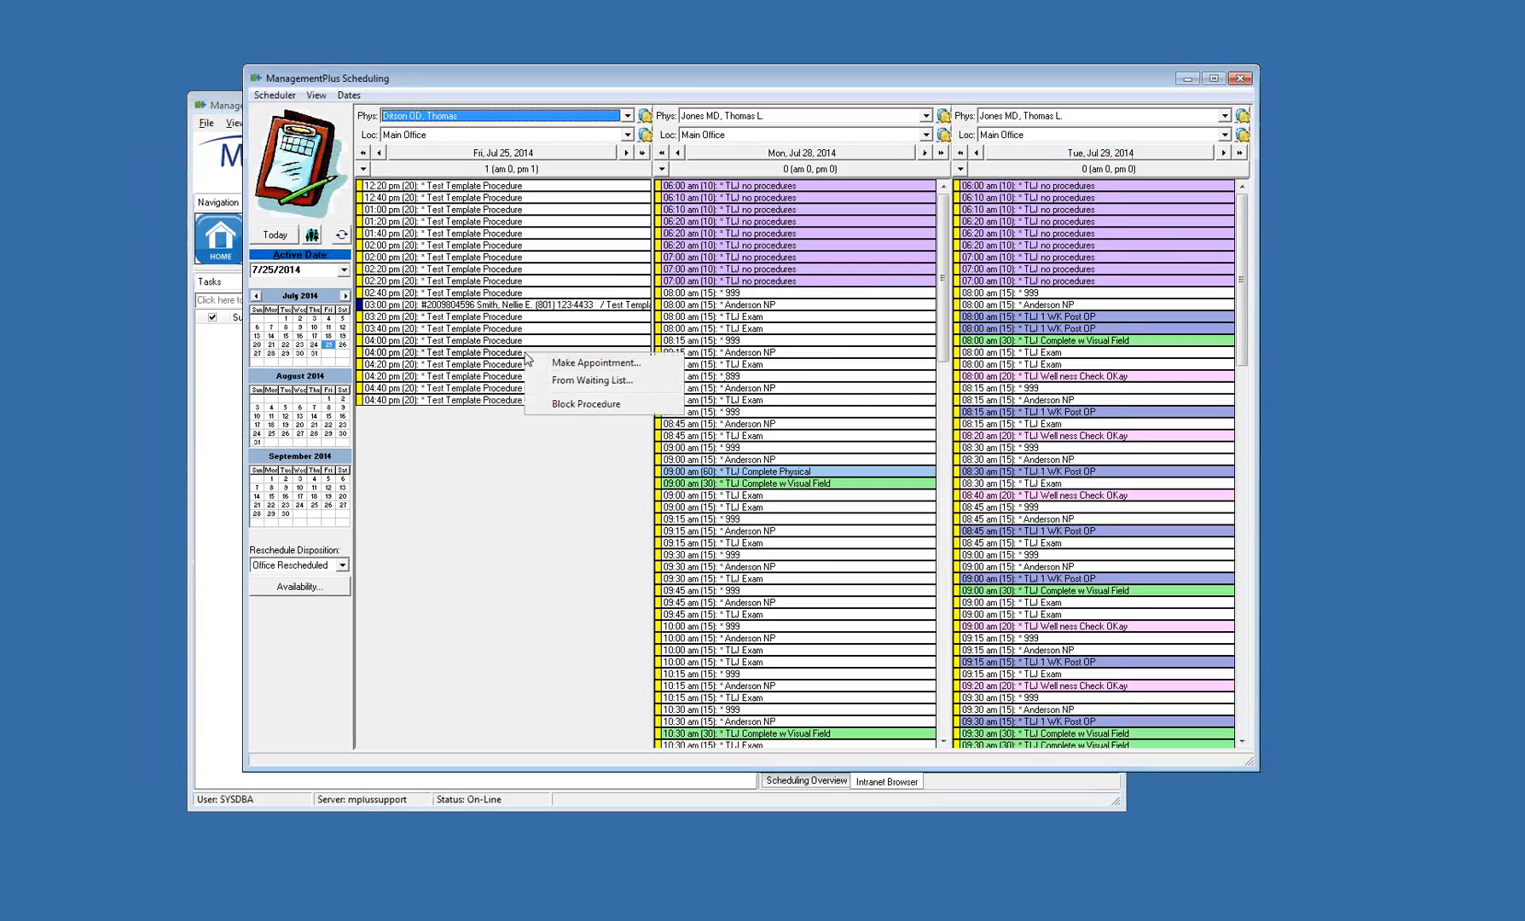
click(621, 381)
click(790, 389)
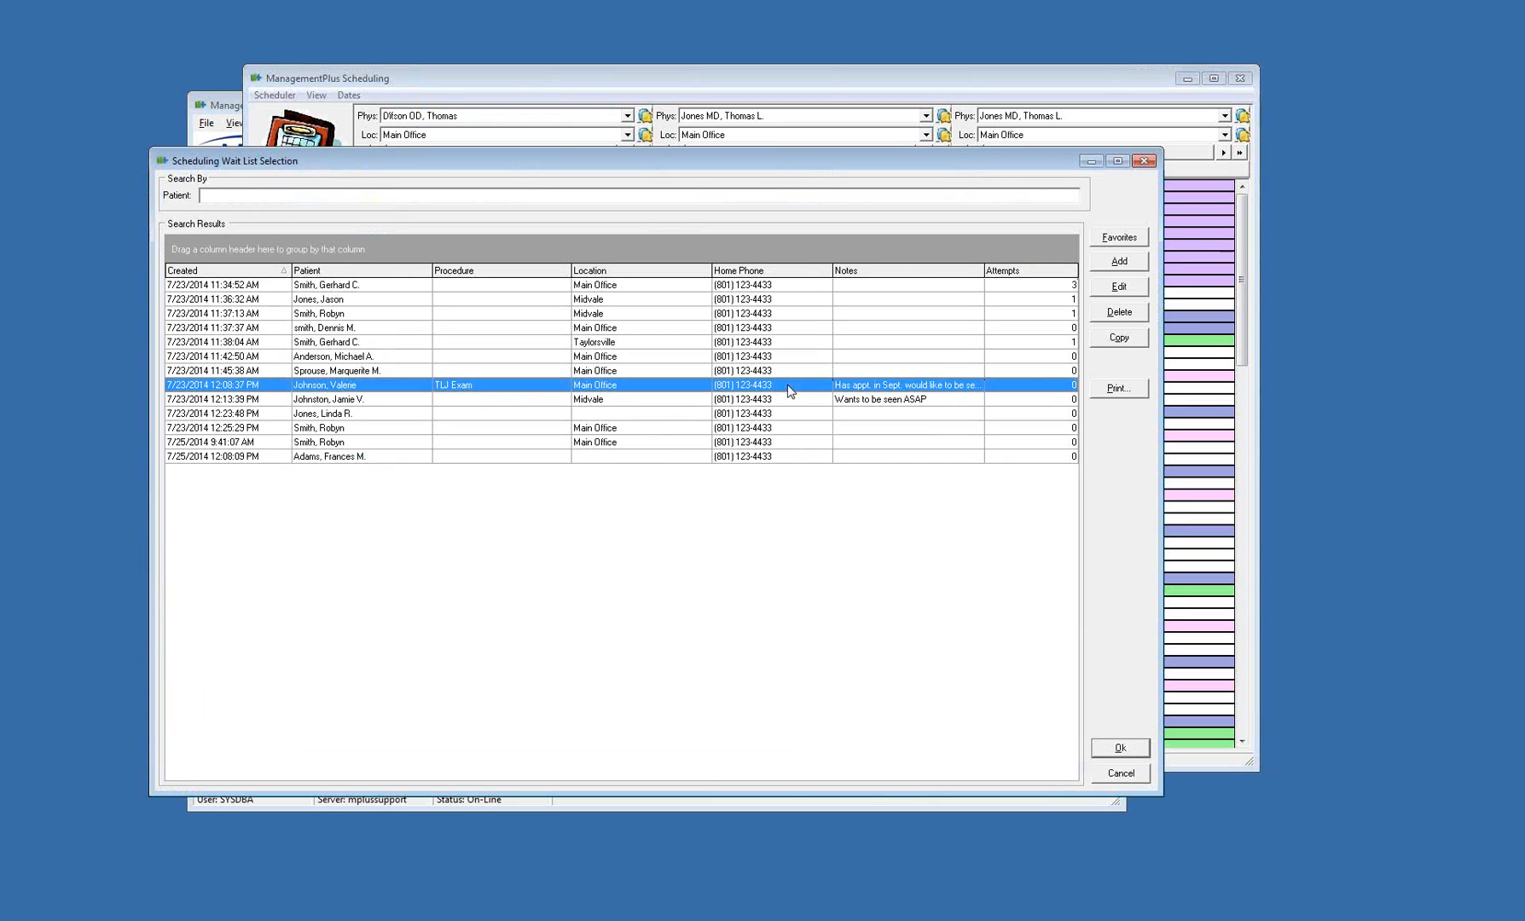
right_click(790, 389)
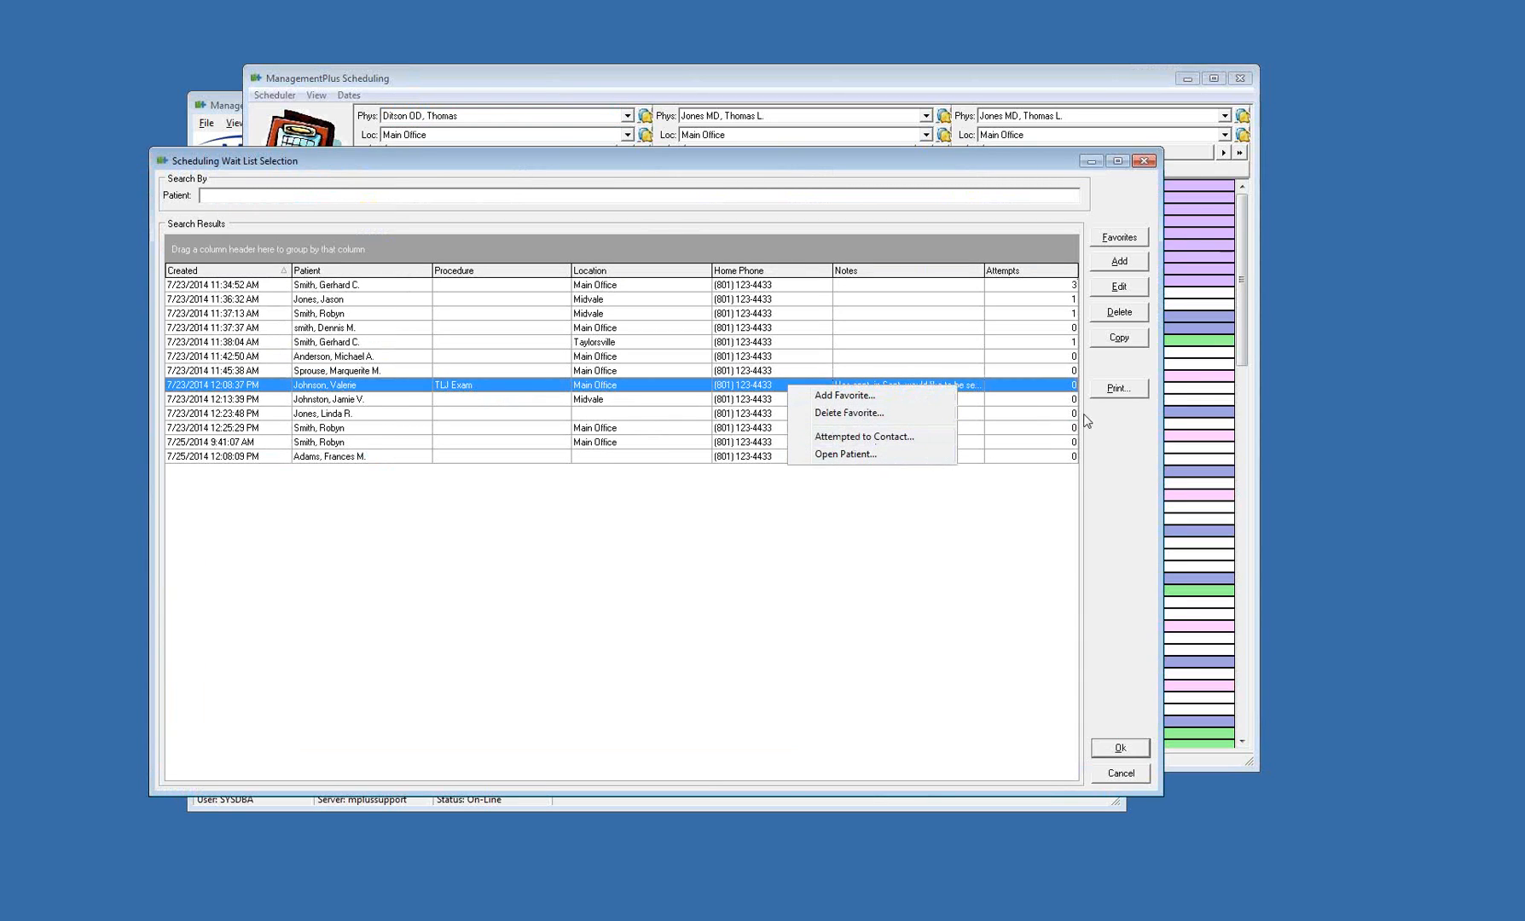
click(1125, 273)
click(857, 550)
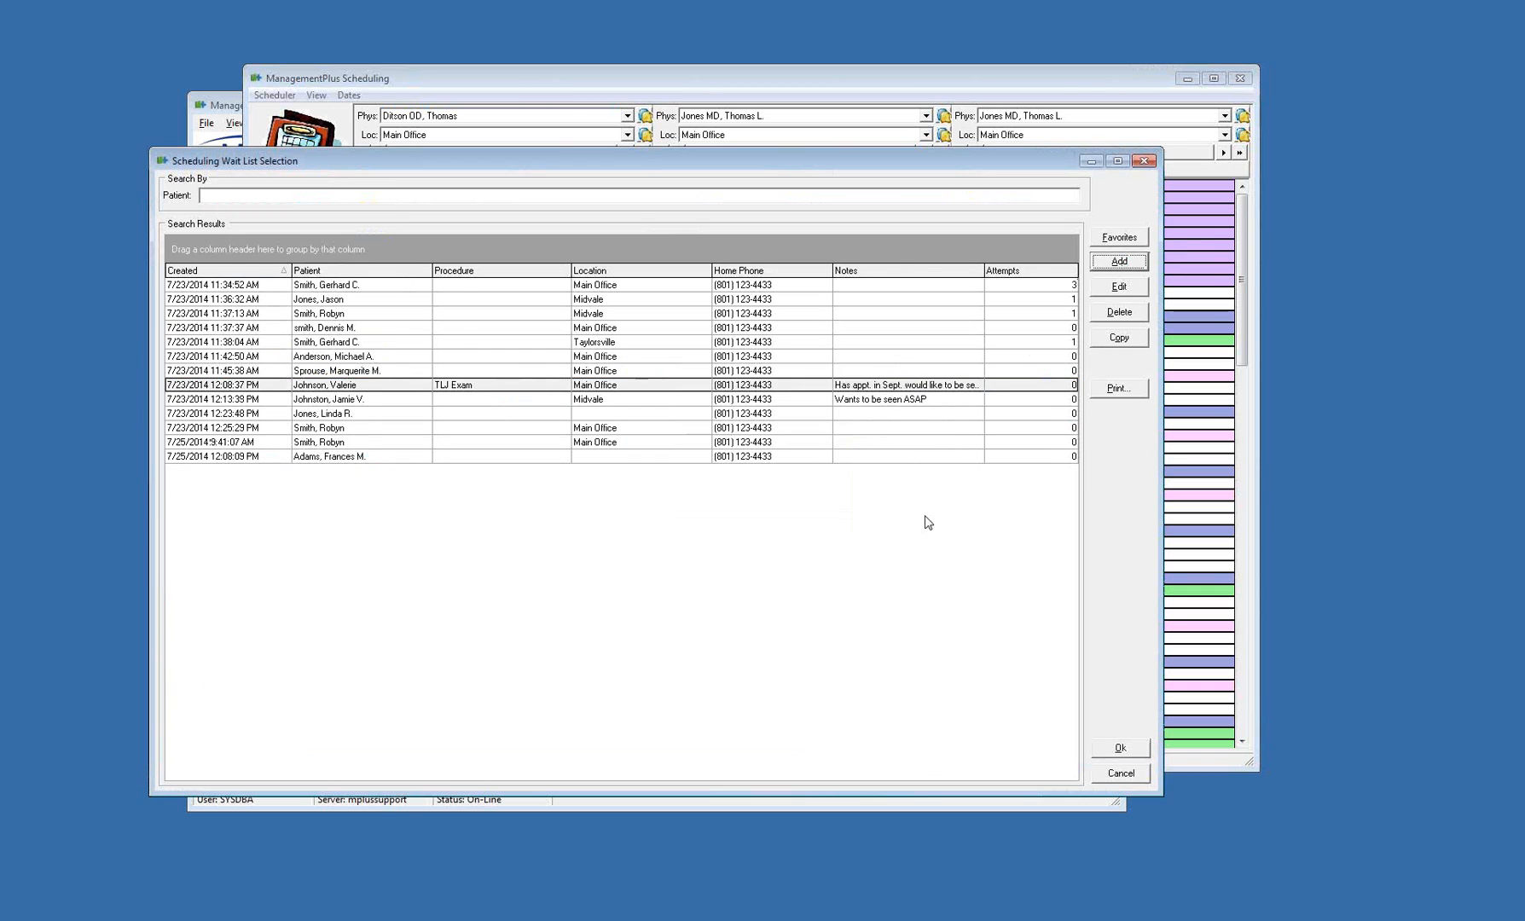
click(1123, 291)
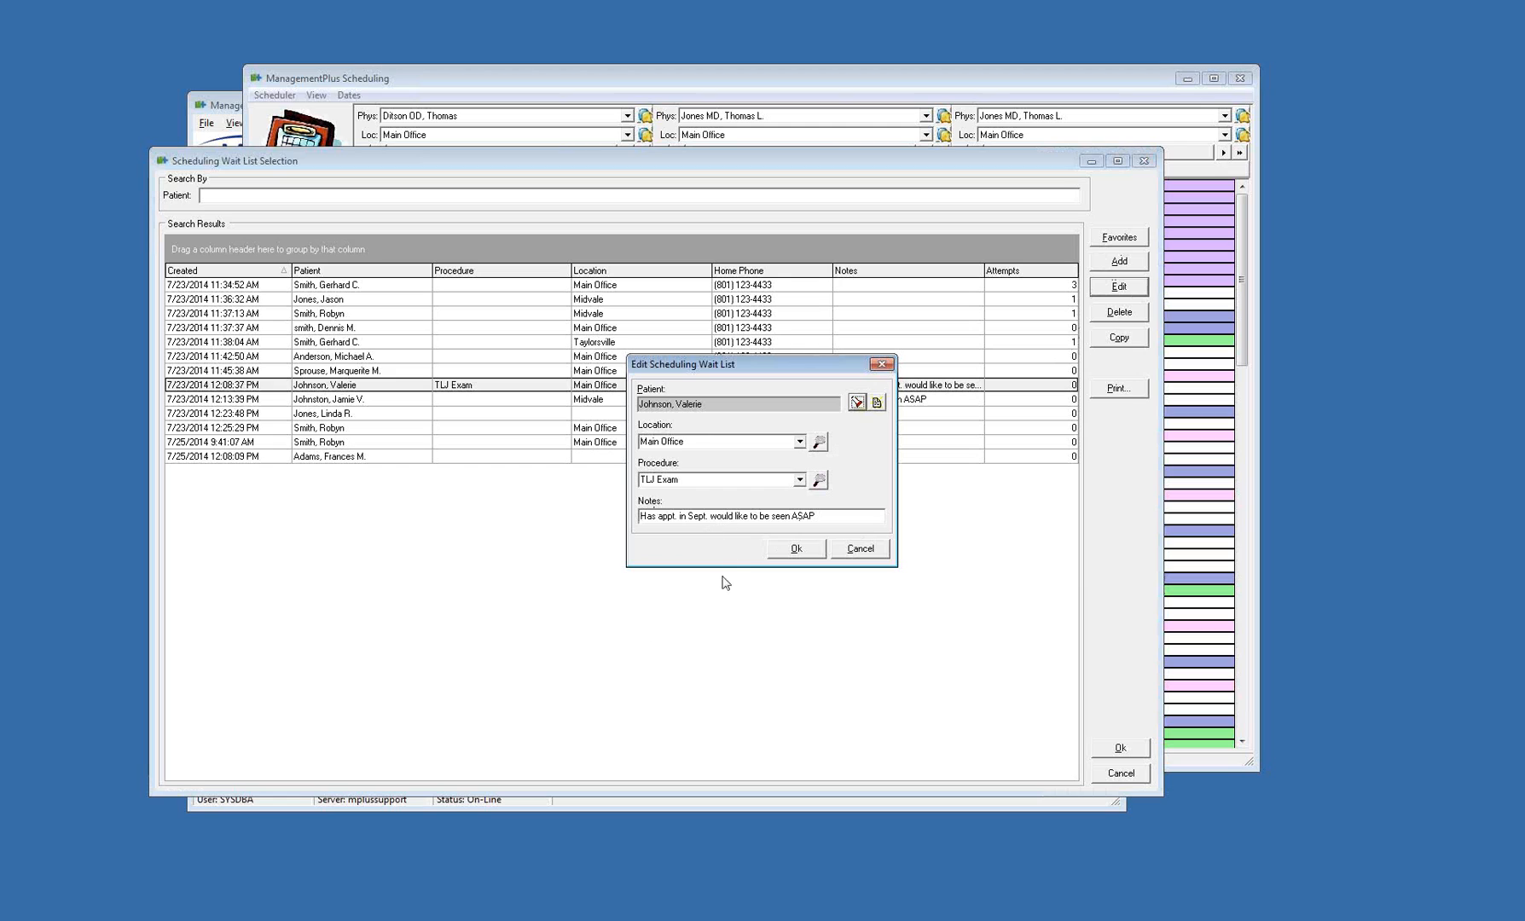
click(800, 551)
Book the TLJ Exam wait list patient for Fri, Jul 25, 2014 at 4:00 pm and cancel the appointment card
click(760, 388)
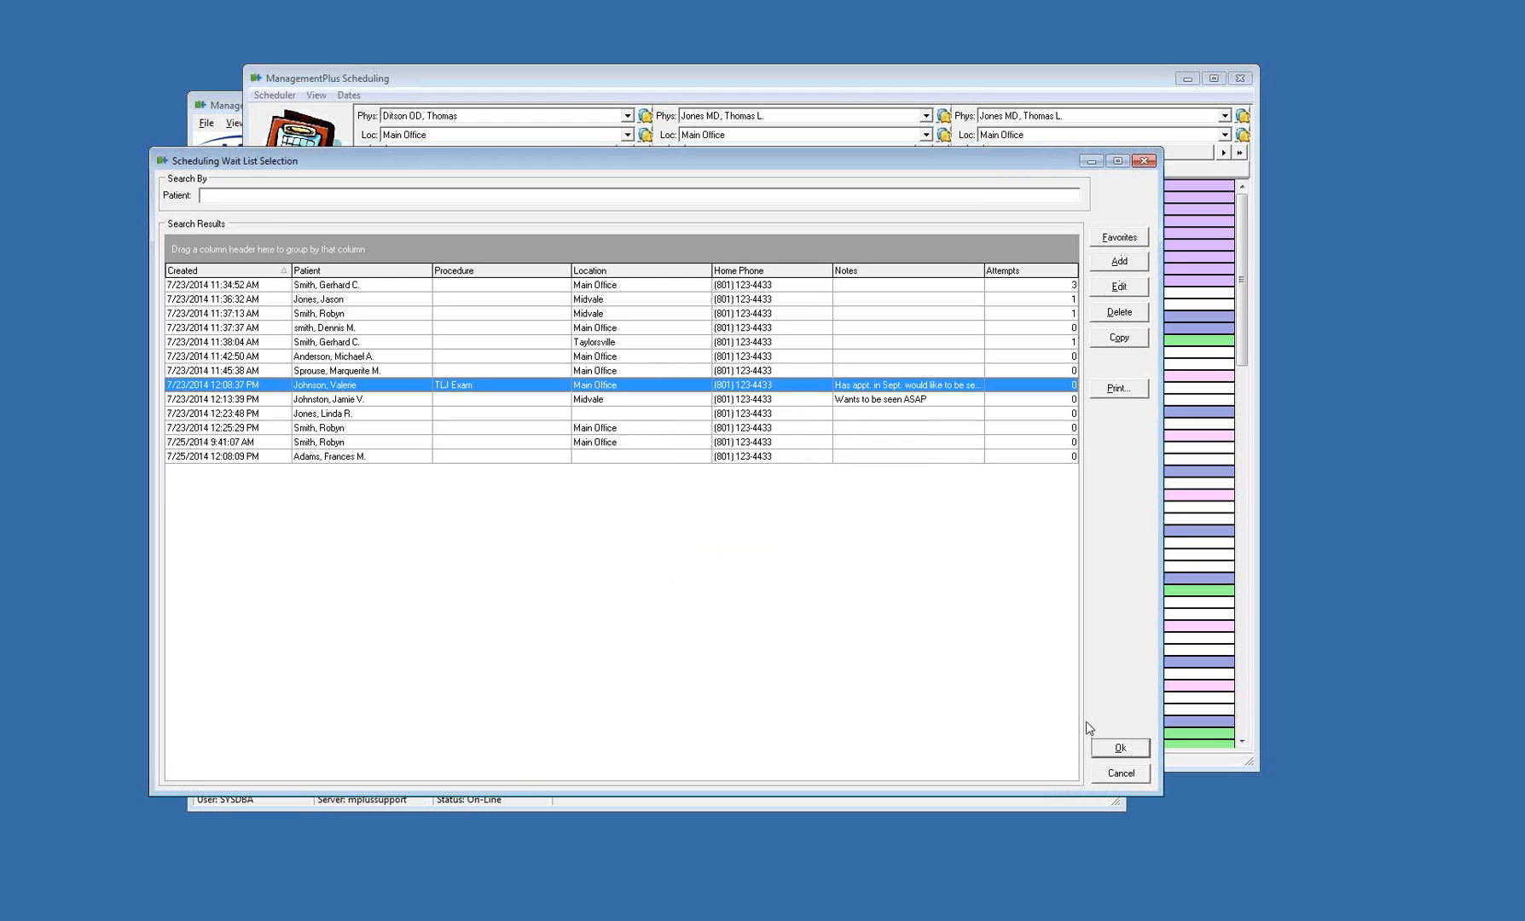
click(1109, 750)
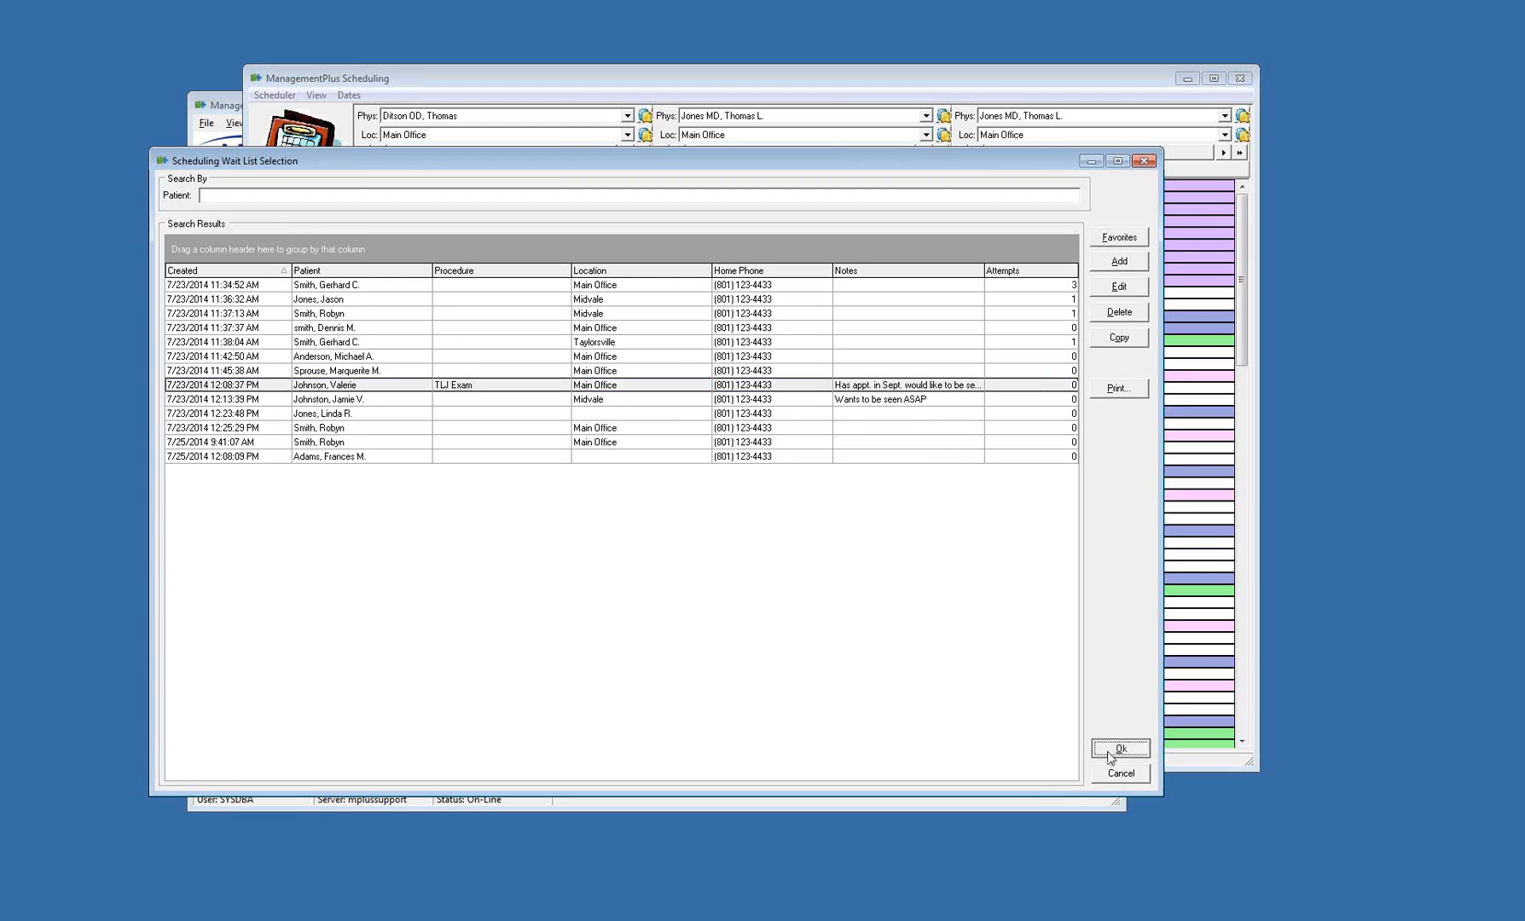
click(860, 302)
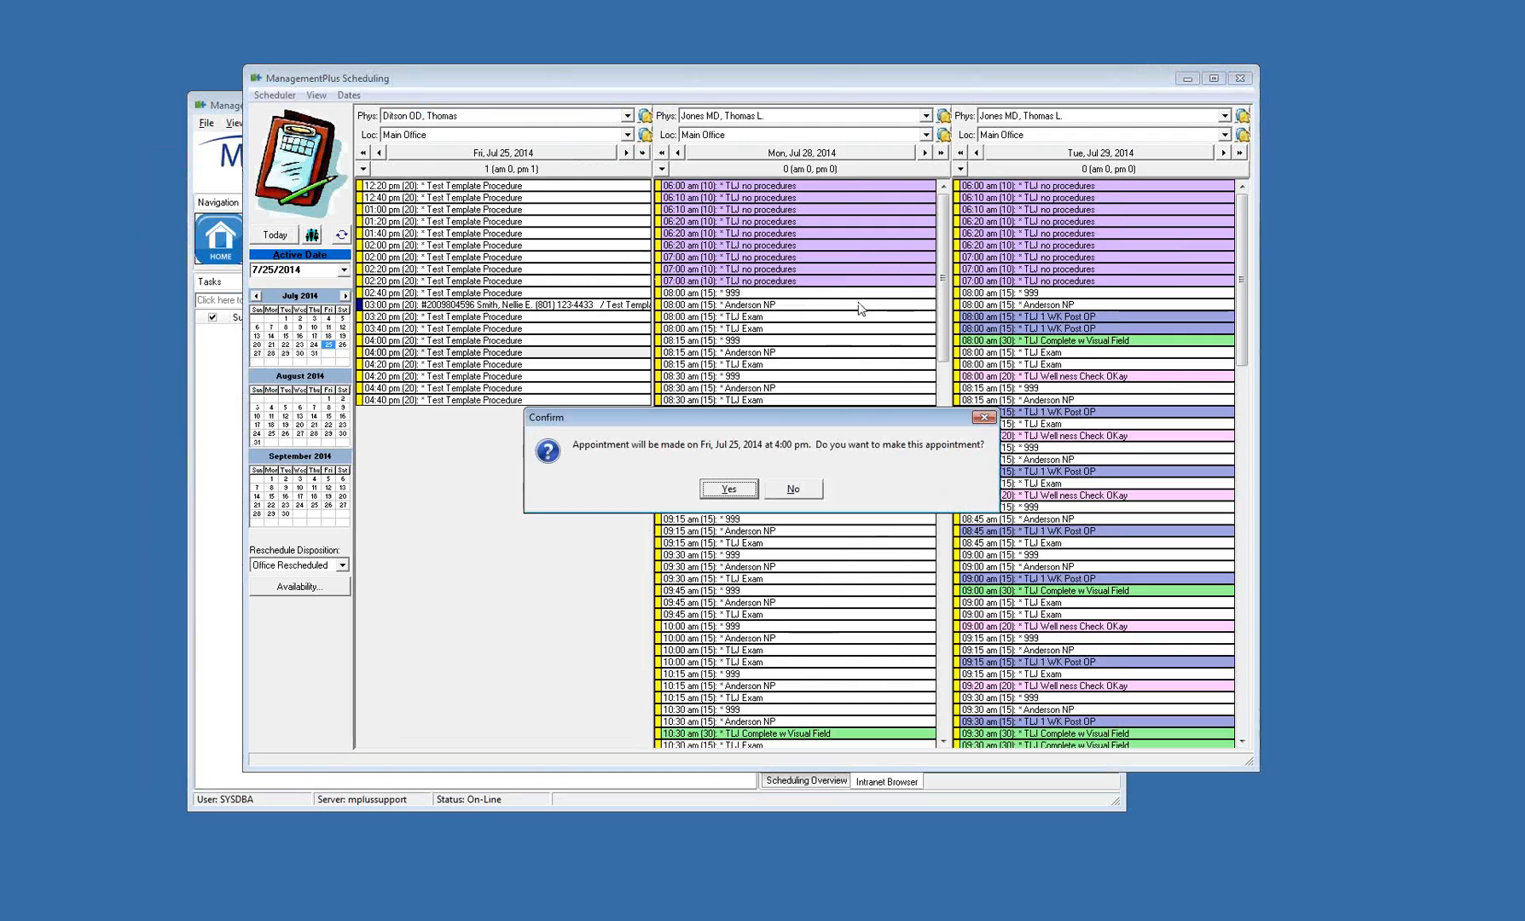
click(721, 499)
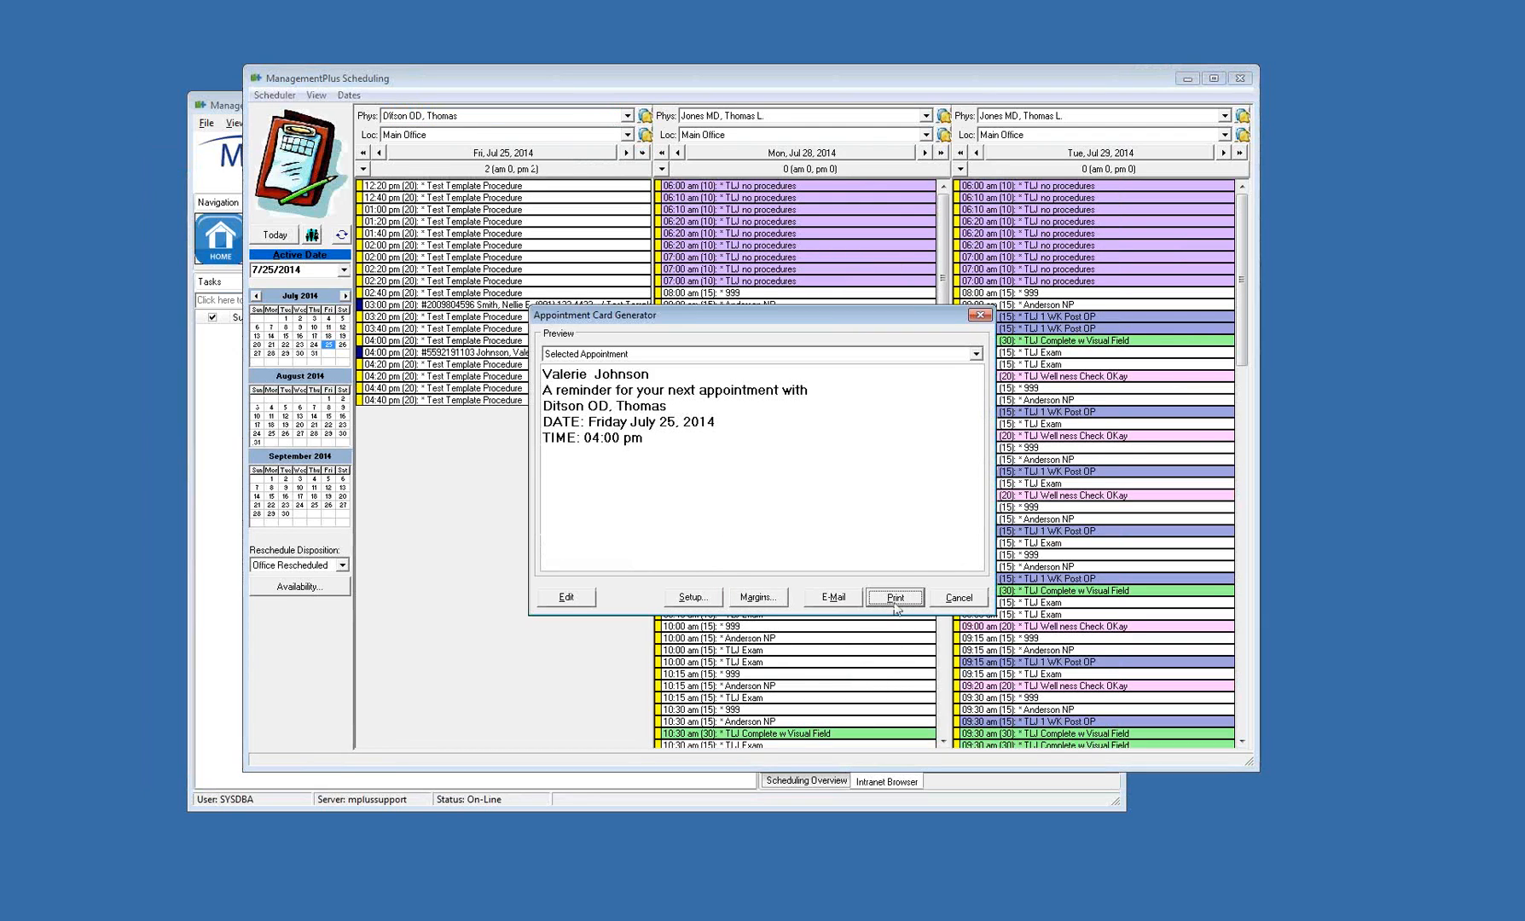
click(941, 600)
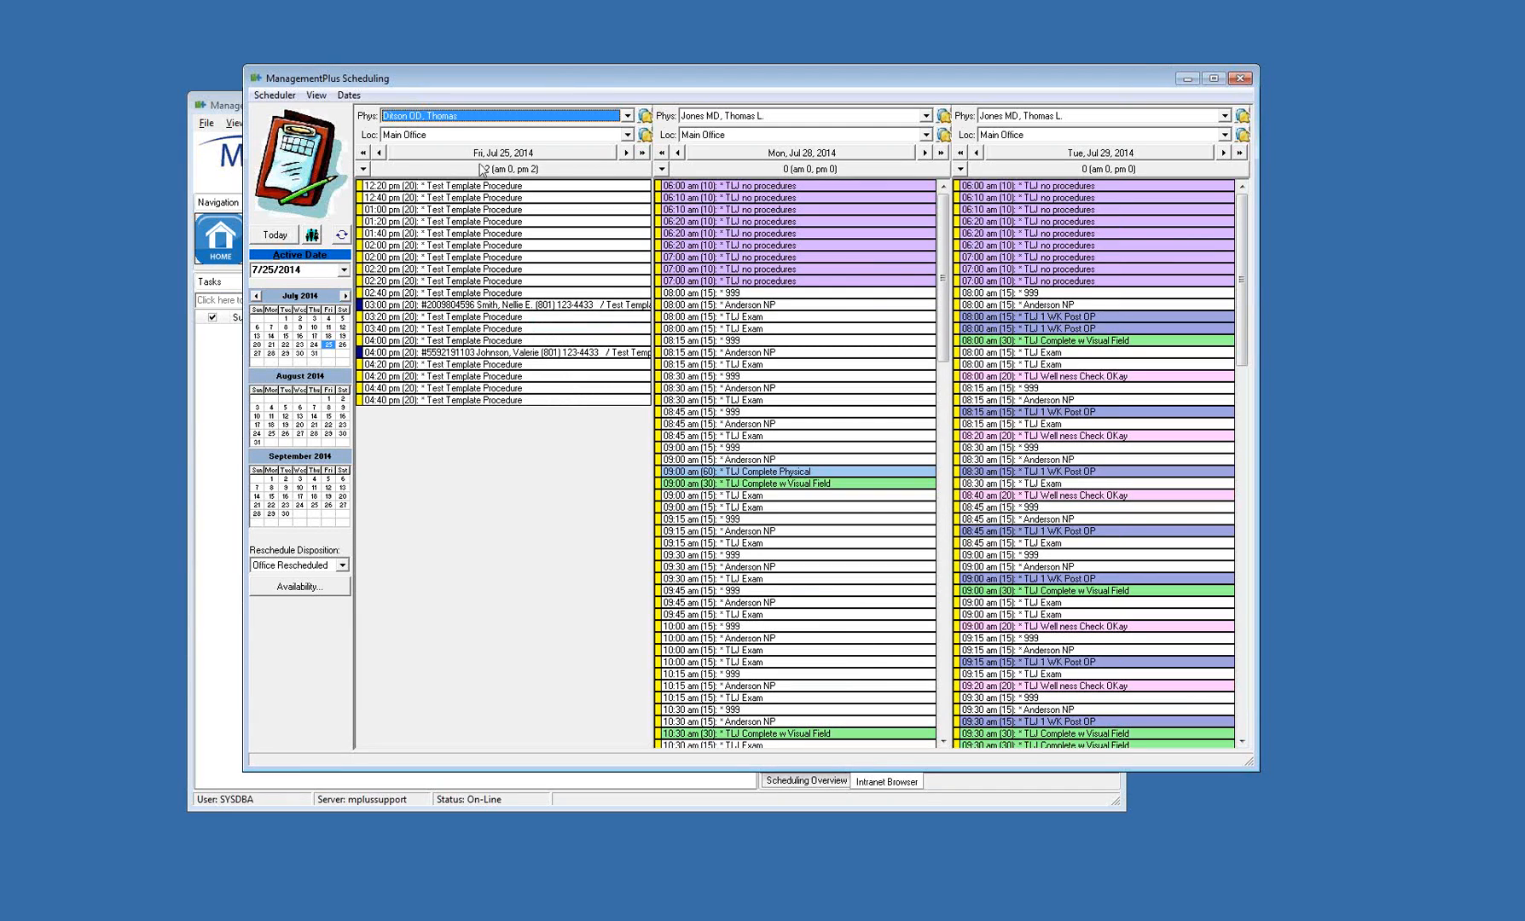
From the 4:00 pm patient's record, cancel the 2/28/2015 appointment as Rescheduled for earlier date (WL), declining a recall setup
right_click(516, 356)
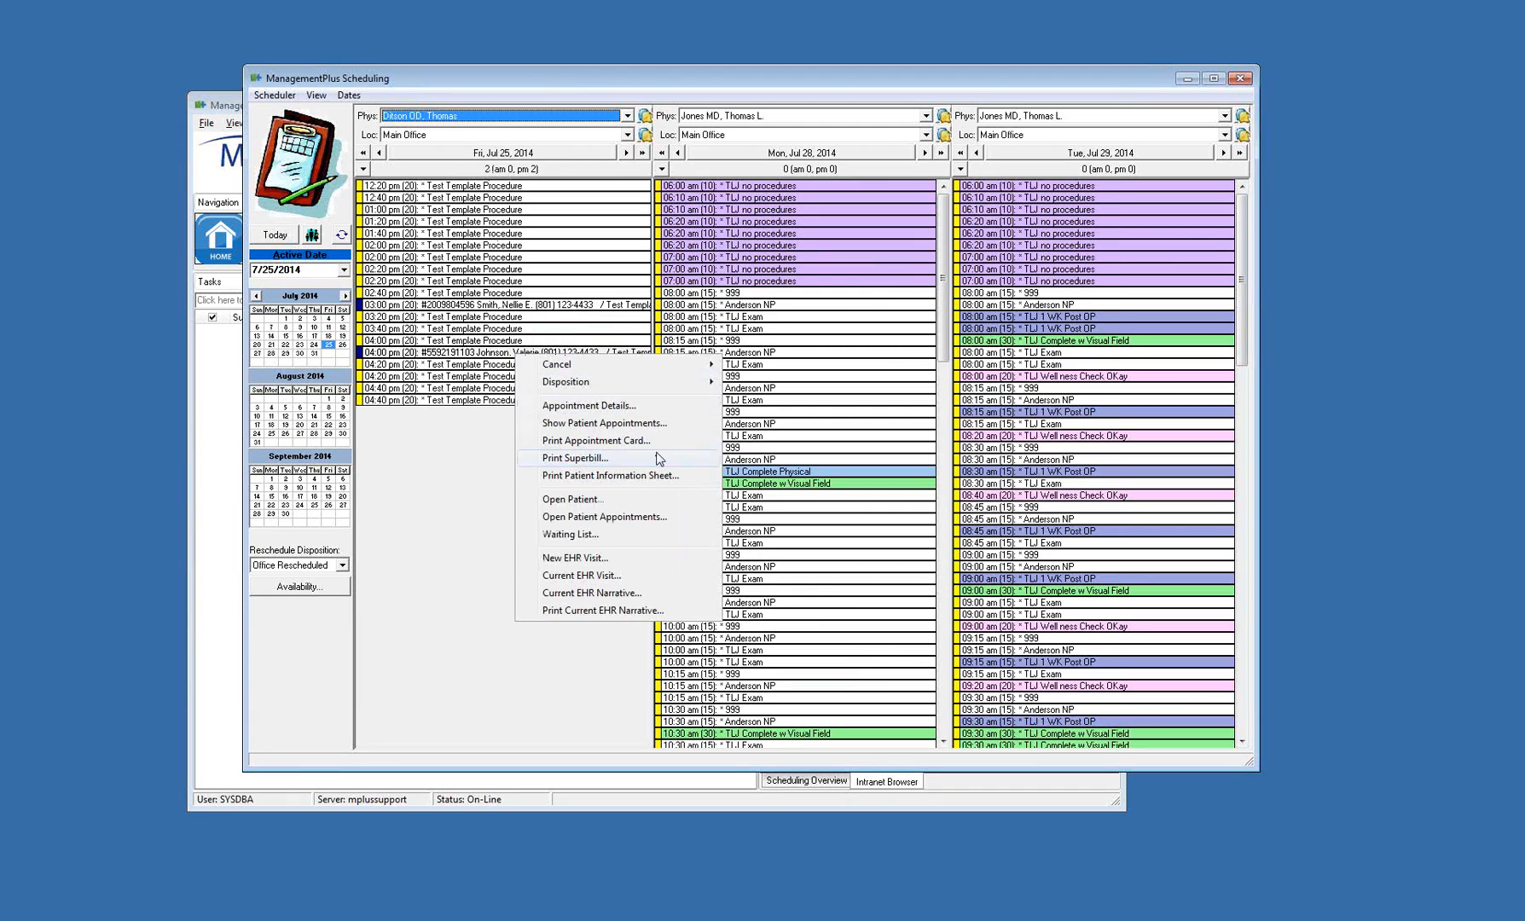
click(640, 504)
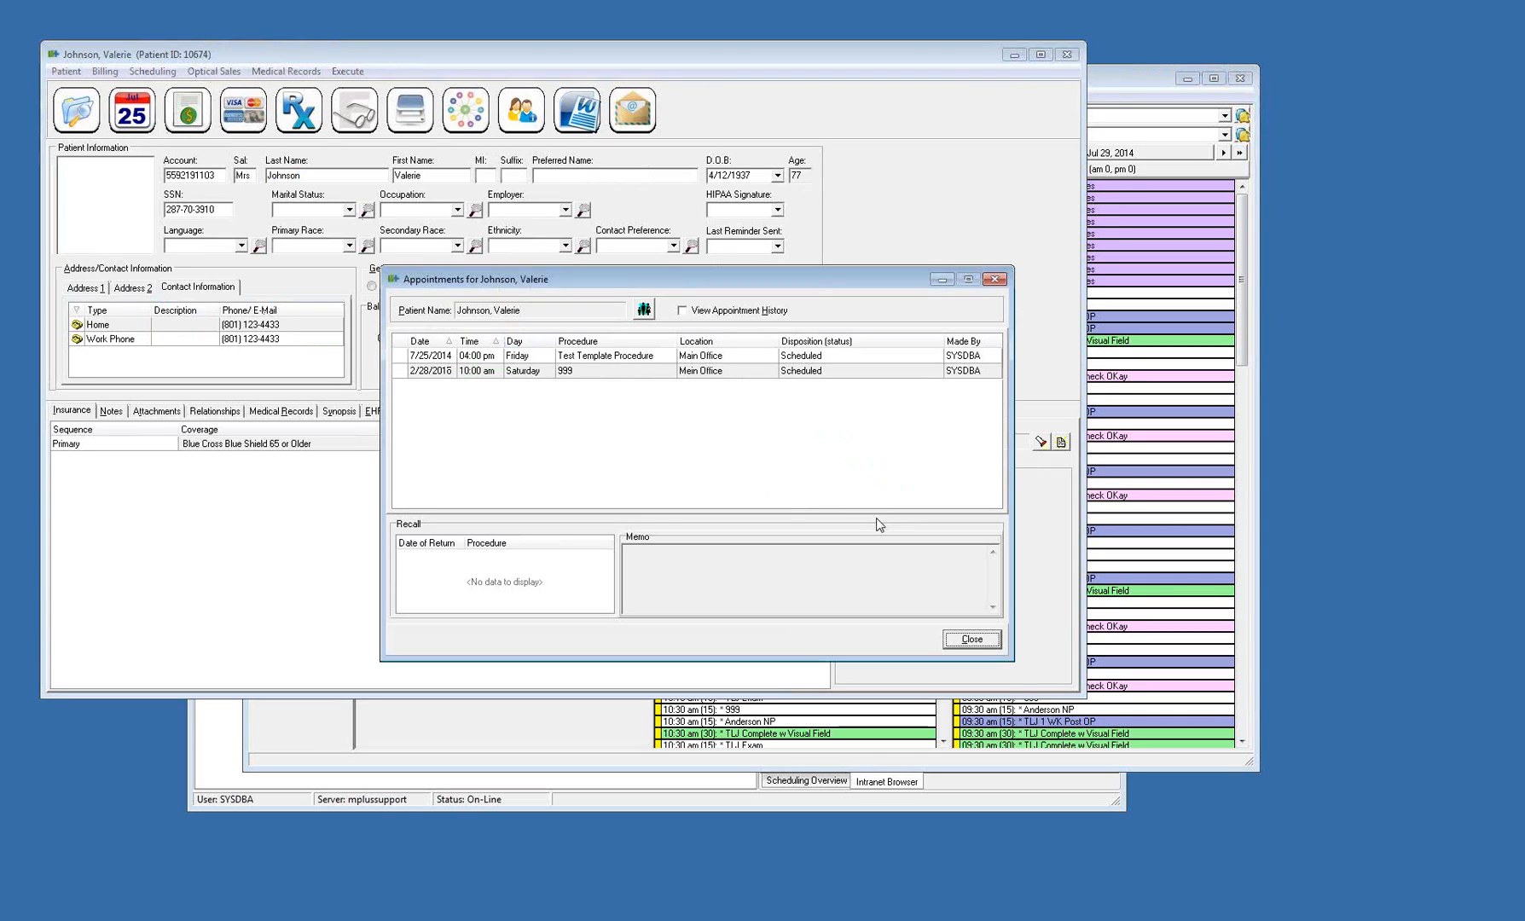
click(493, 373)
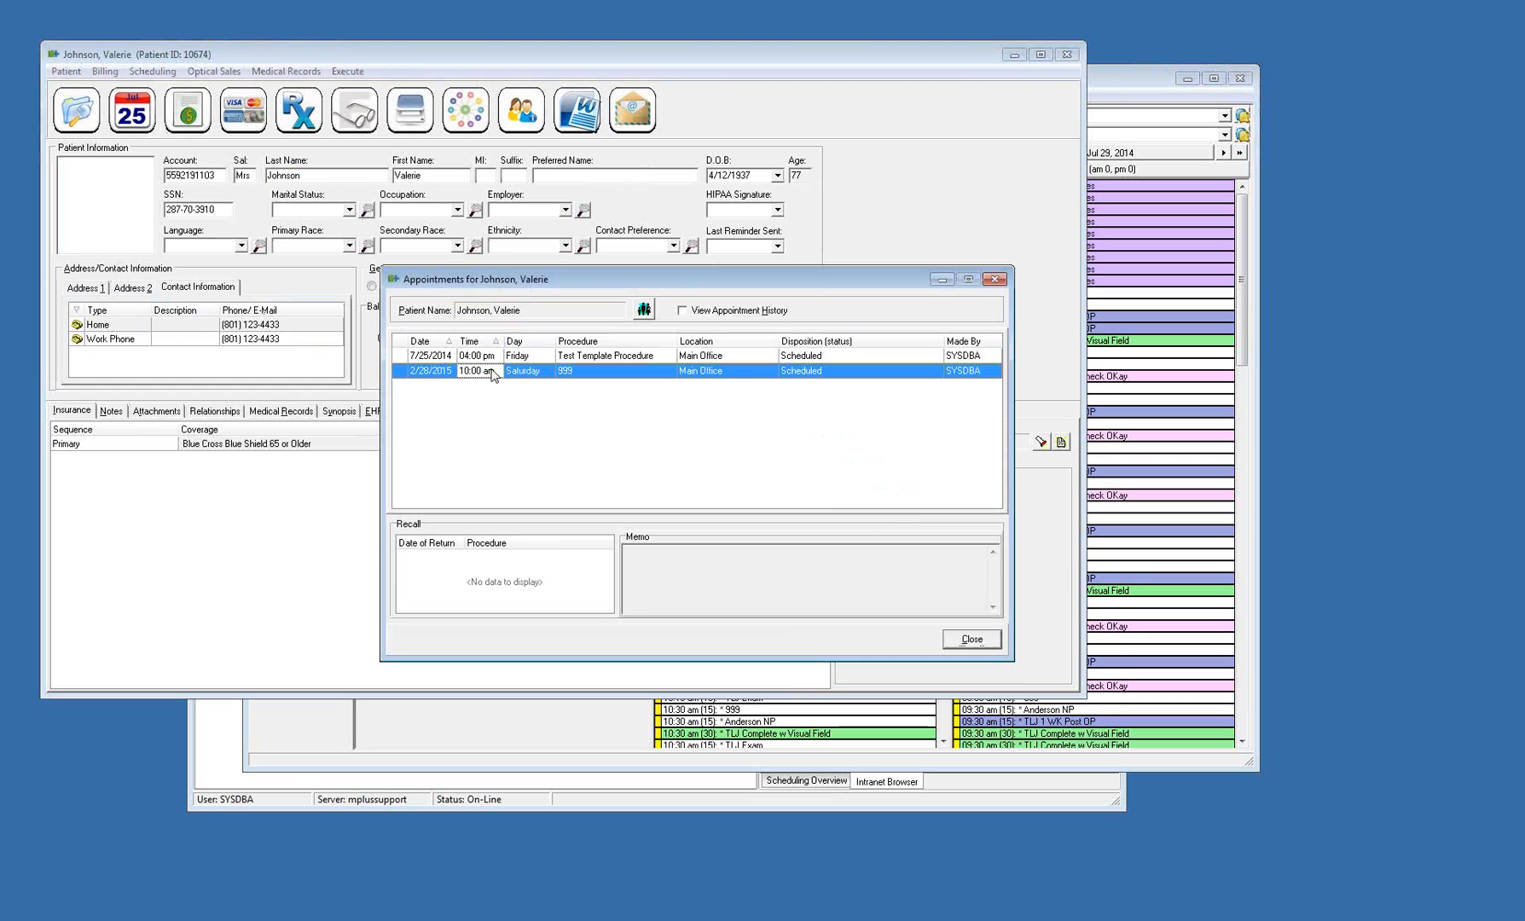
right_click(496, 372)
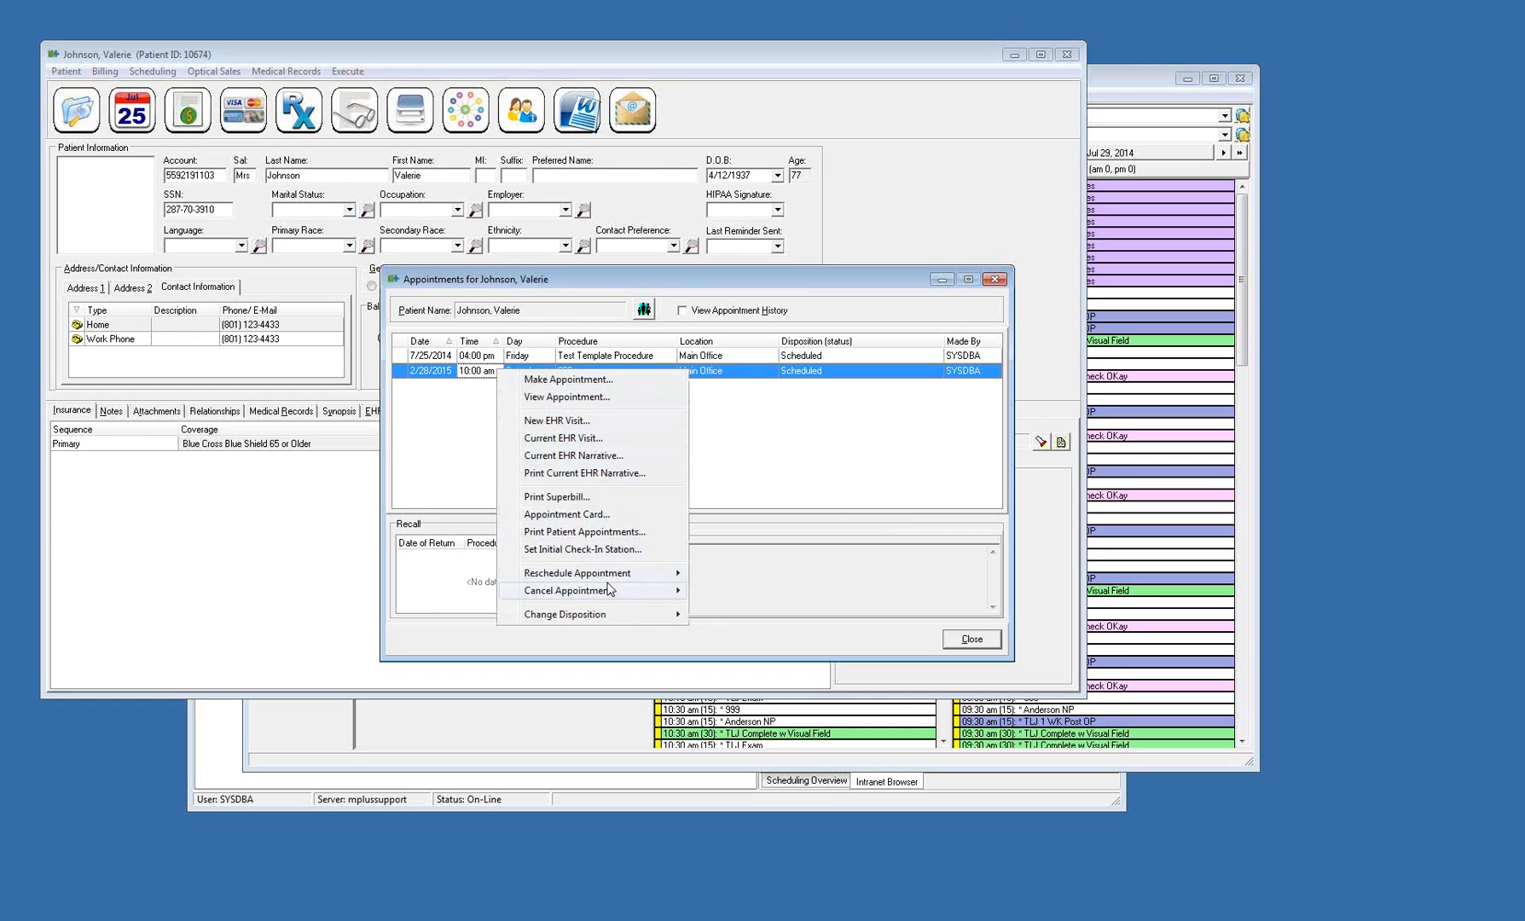
mouse_move(611, 588)
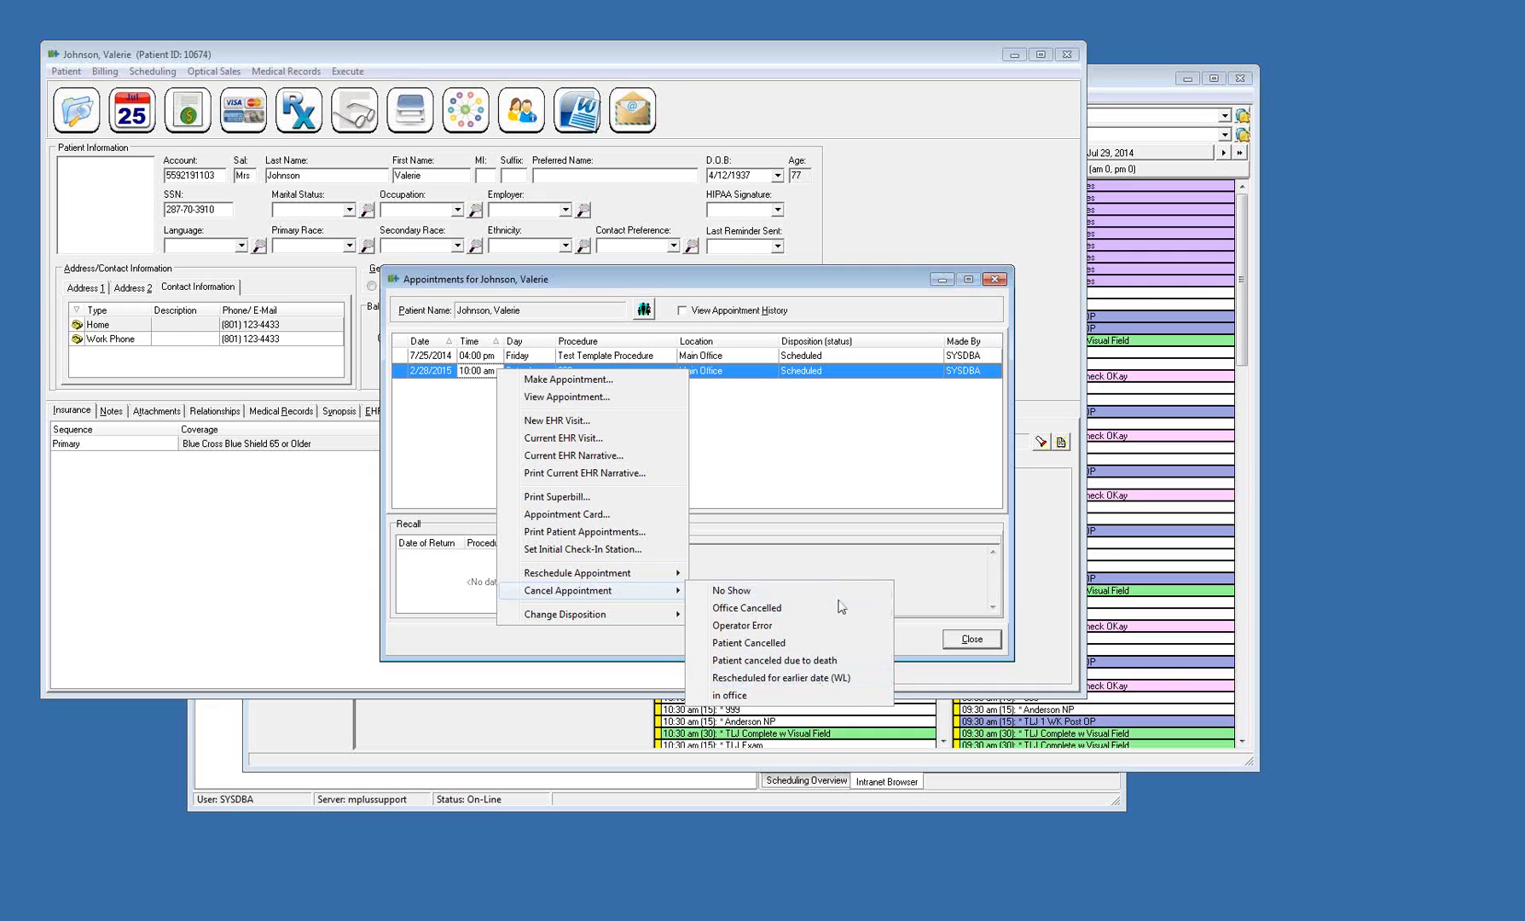
click(819, 679)
click(730, 488)
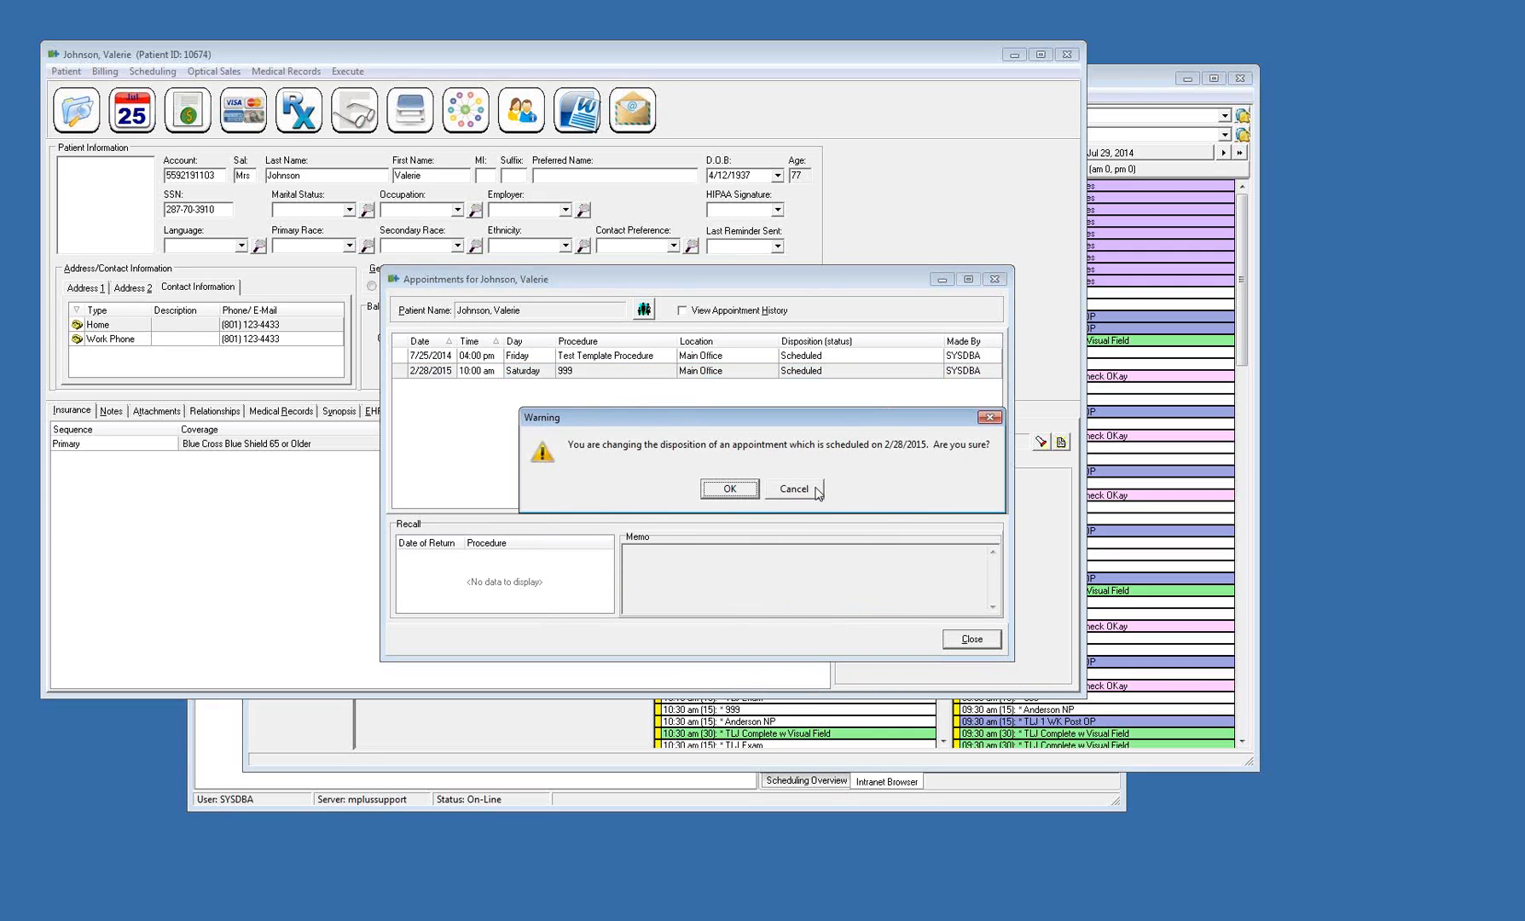
click(725, 488)
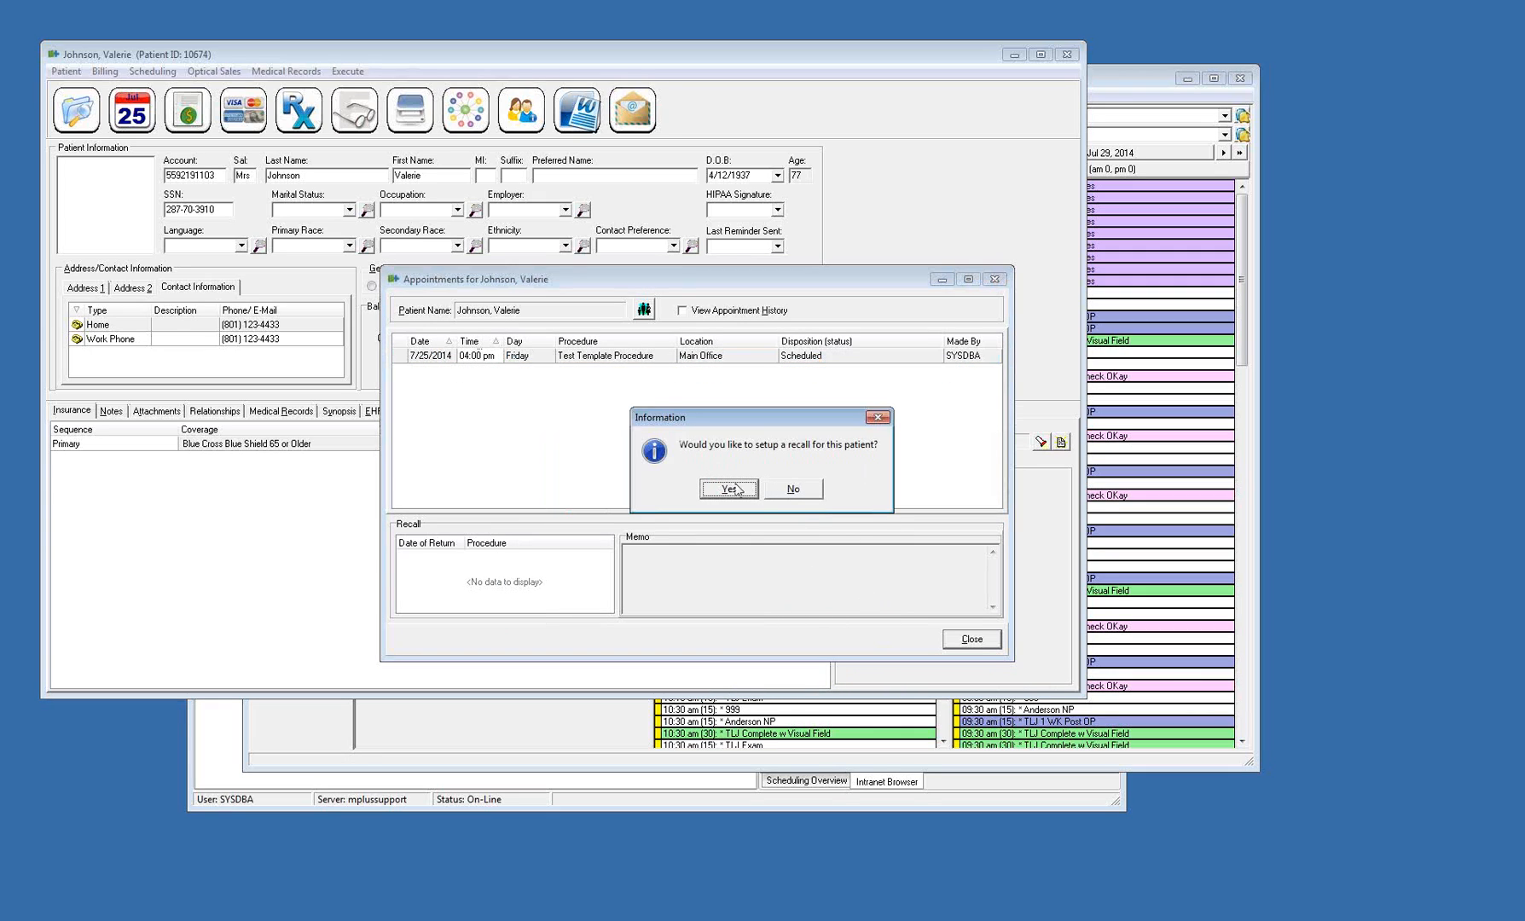
click(778, 493)
click(979, 644)
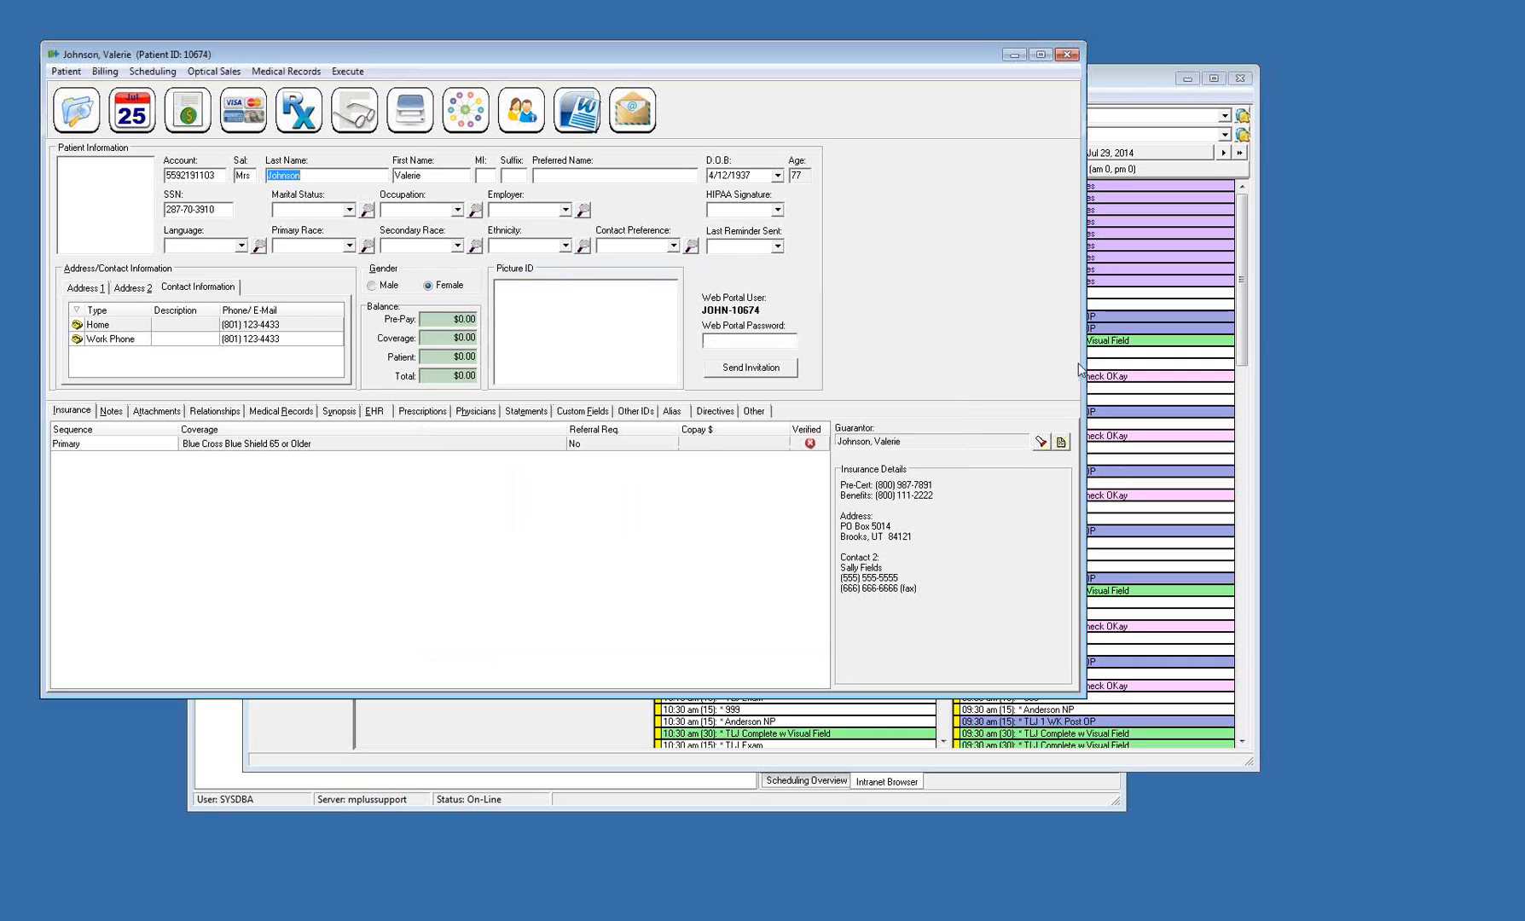
Return to the scheduler and switch the Fri, Jul 25 column to the same physician as the Mon, Jul 28 column
click(1119, 290)
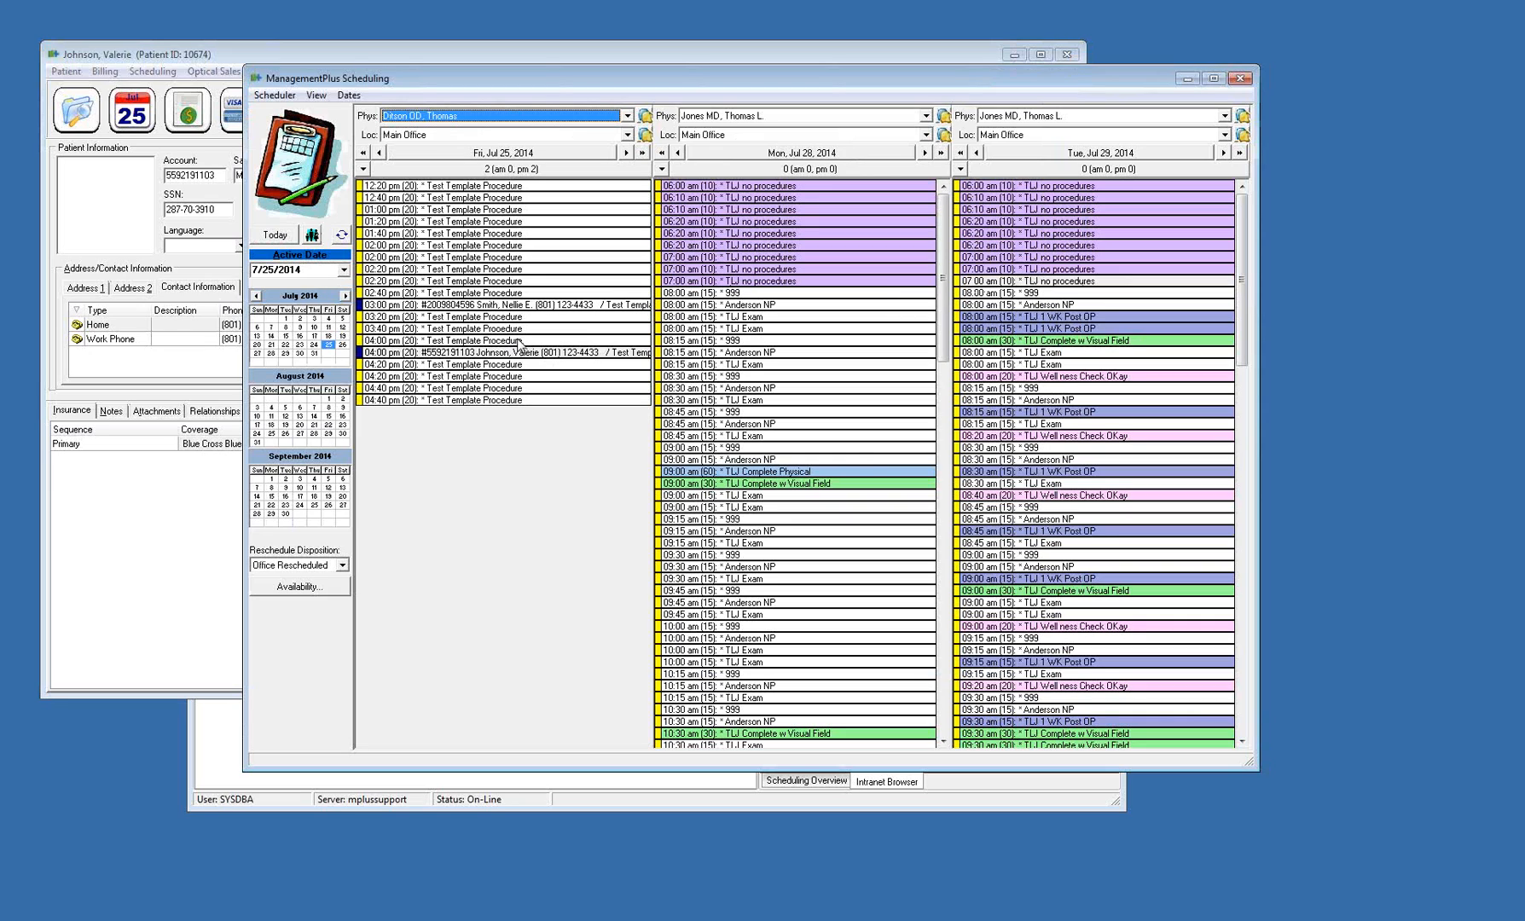
right_click(512, 305)
key(Escape)
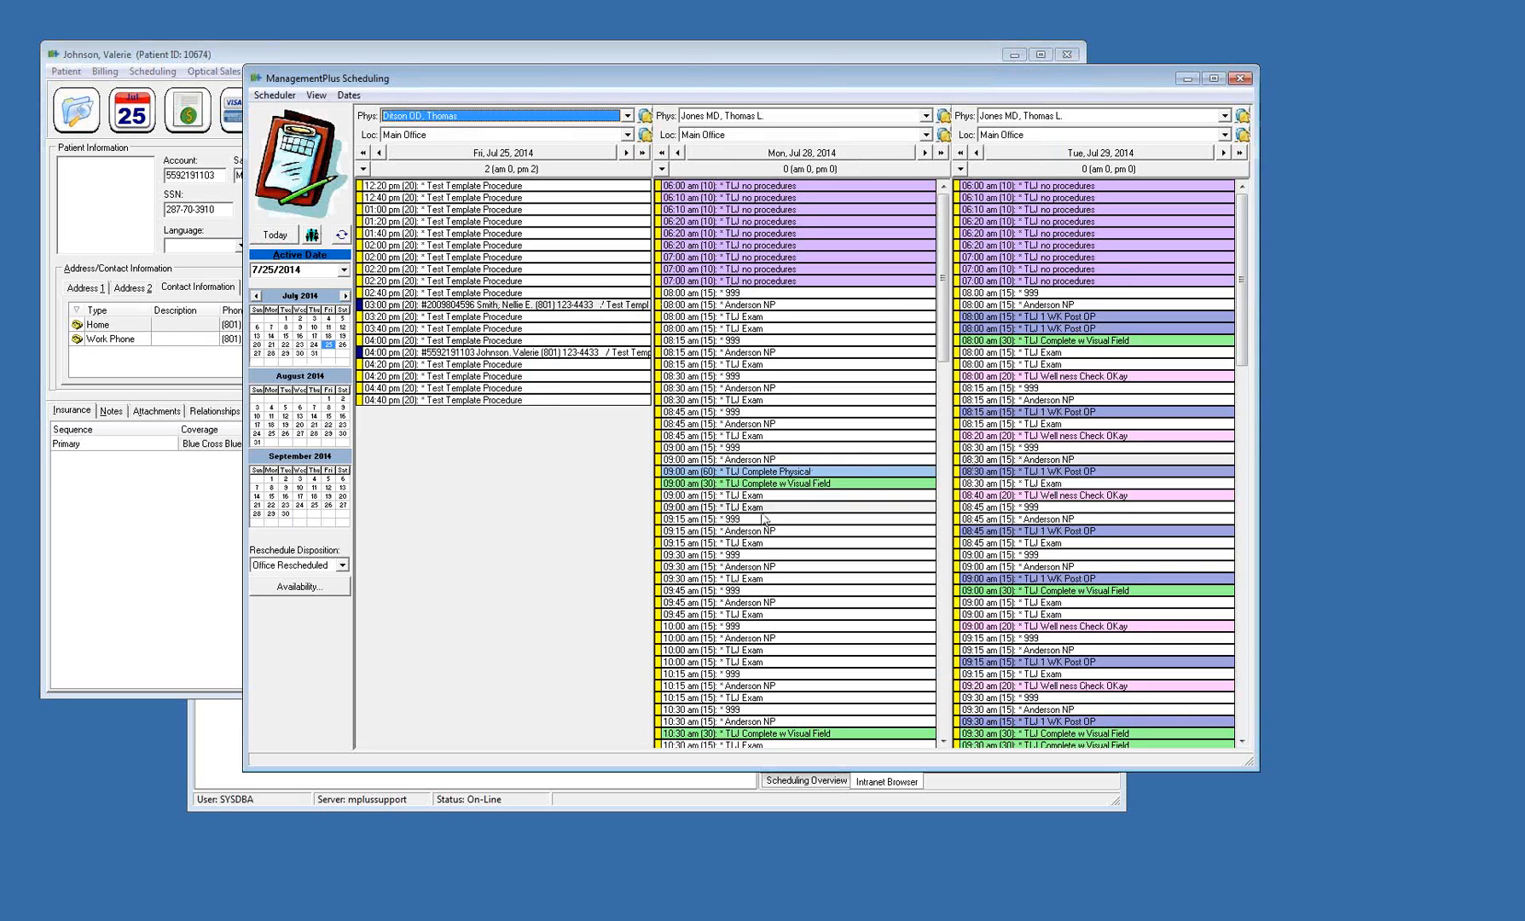
scroll(773, 514, down, 3)
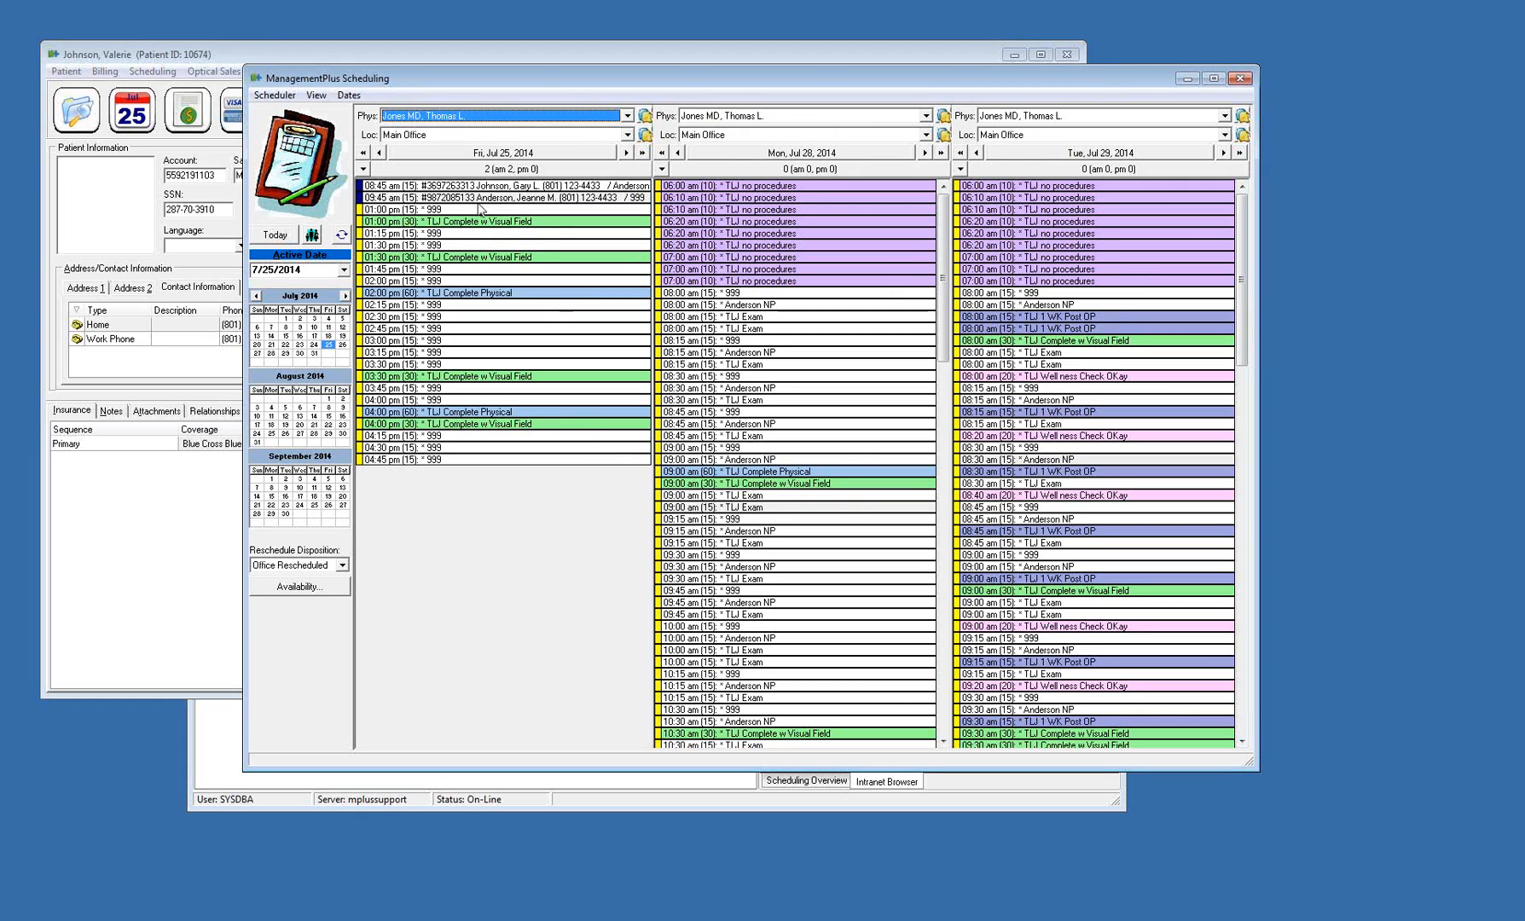
Cancel the 9:45 am appointment on Fri, Jul 25 as Patient Cancelled and choose to fill the slot from the waiting list
mouse_move(480, 209)
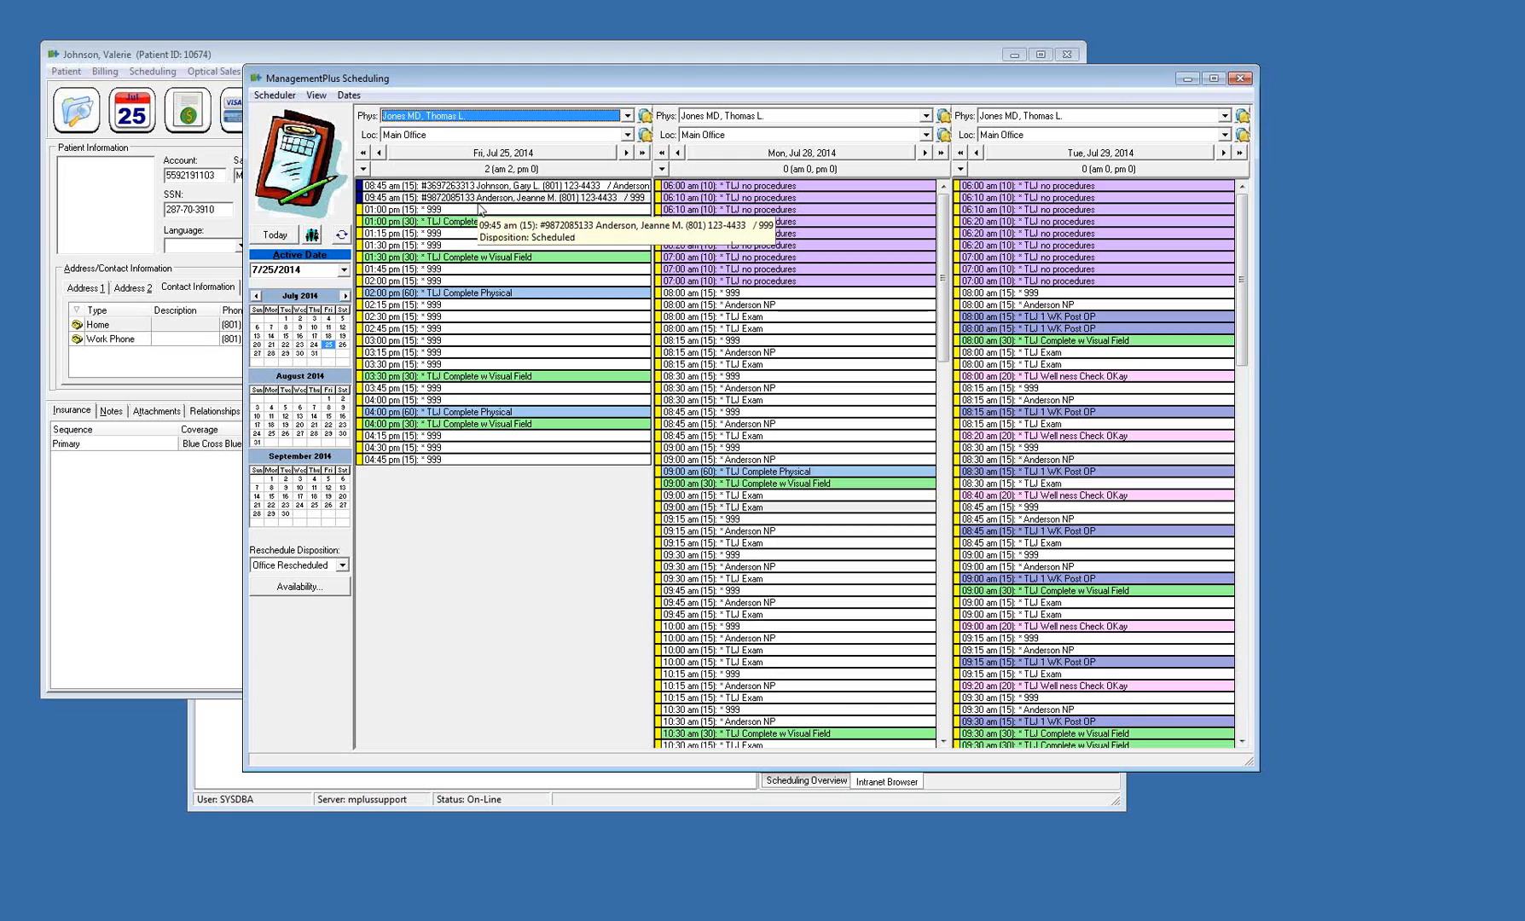
right_click(488, 198)
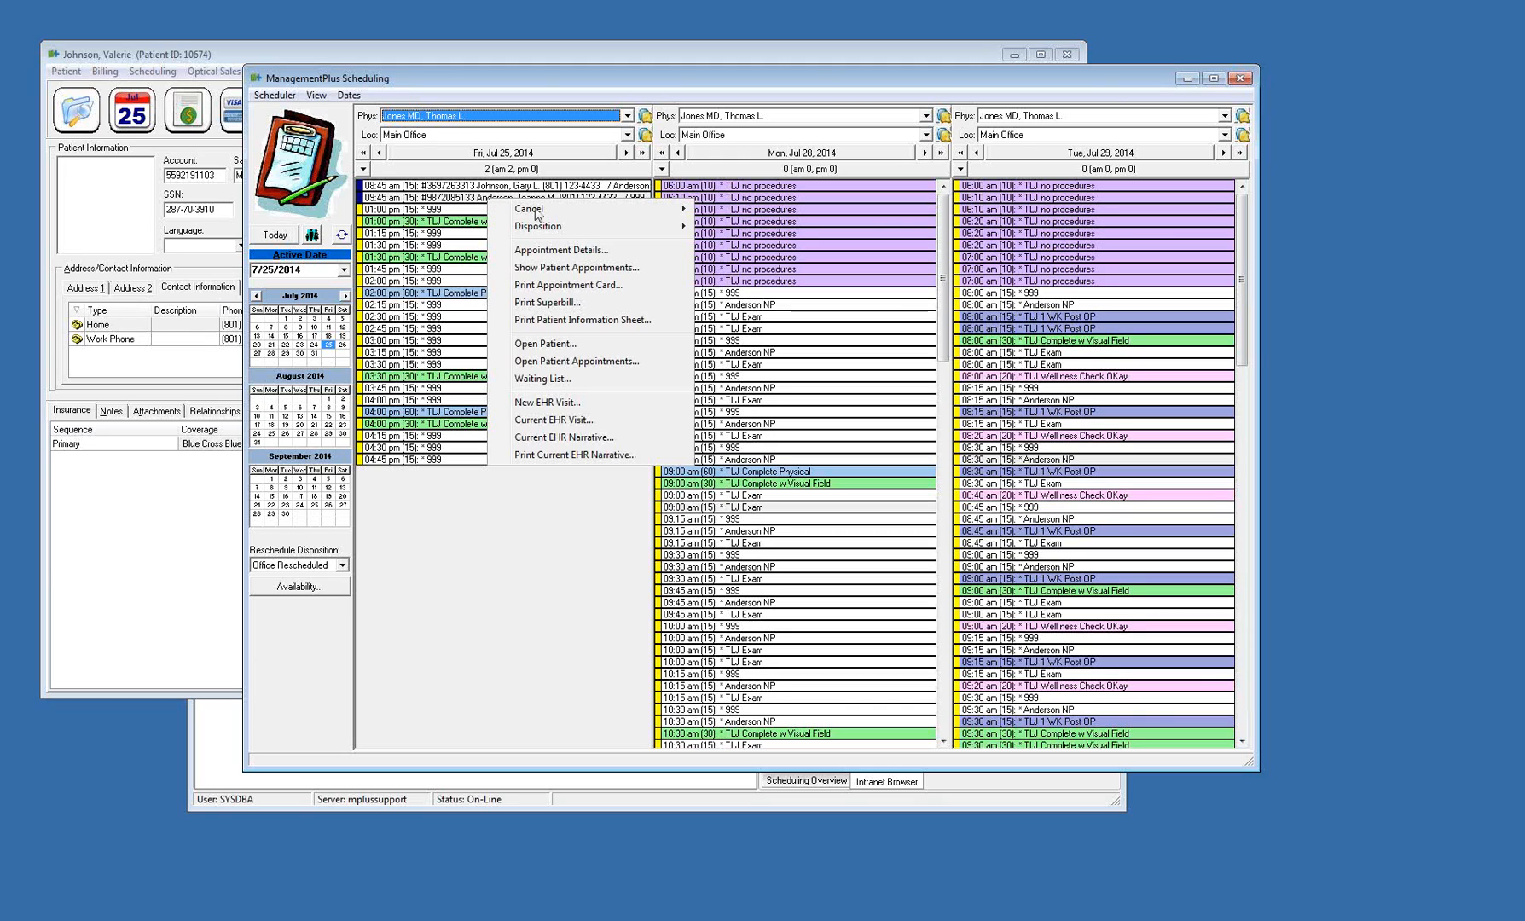
mouse_move(575, 215)
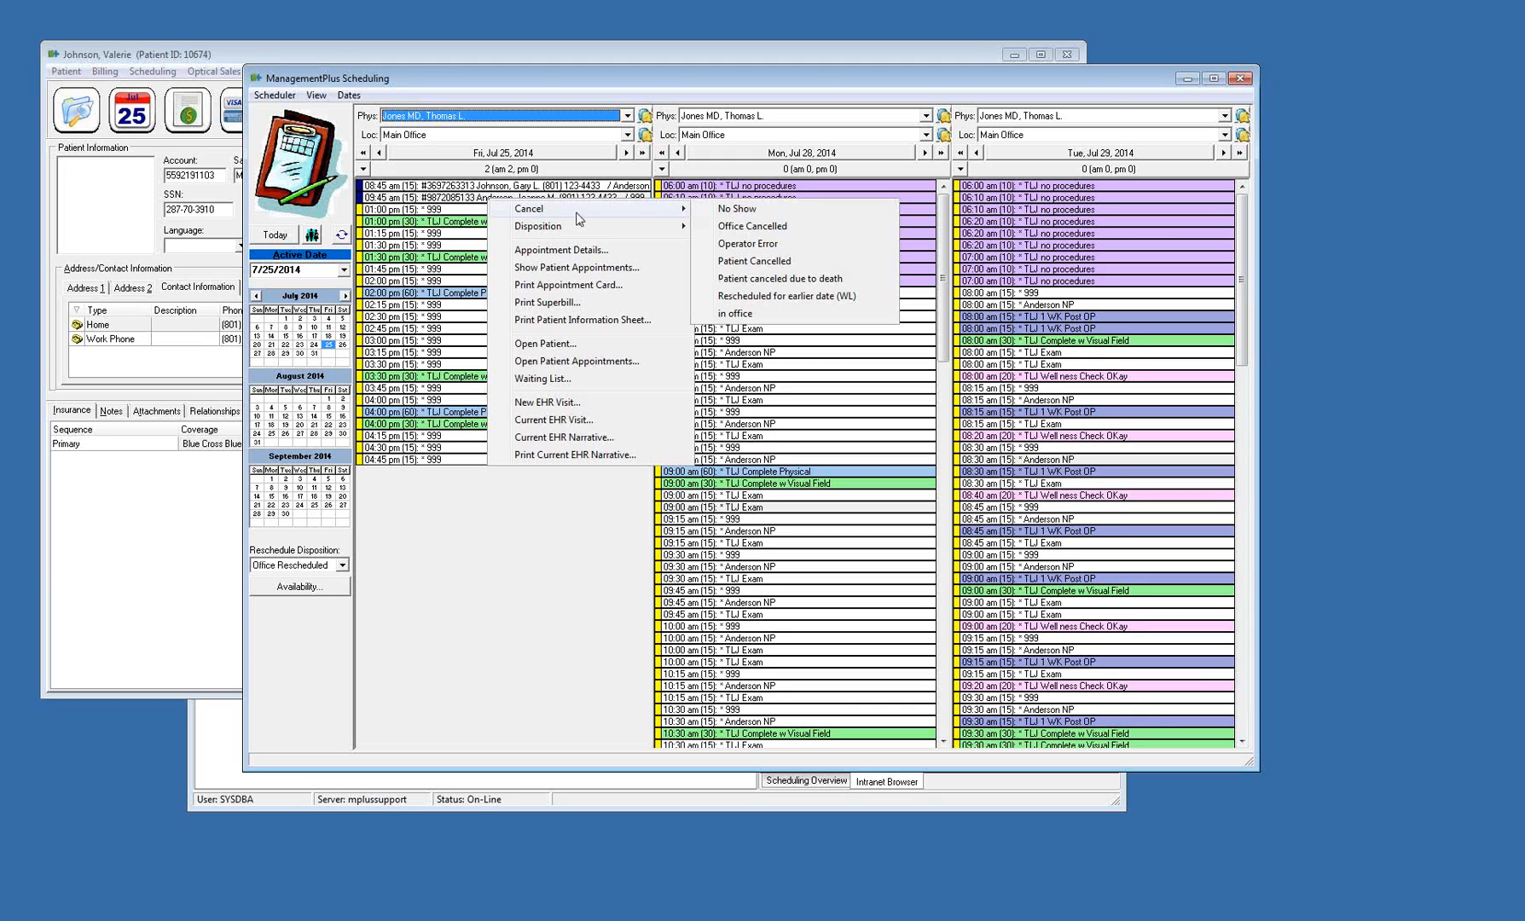
click(810, 264)
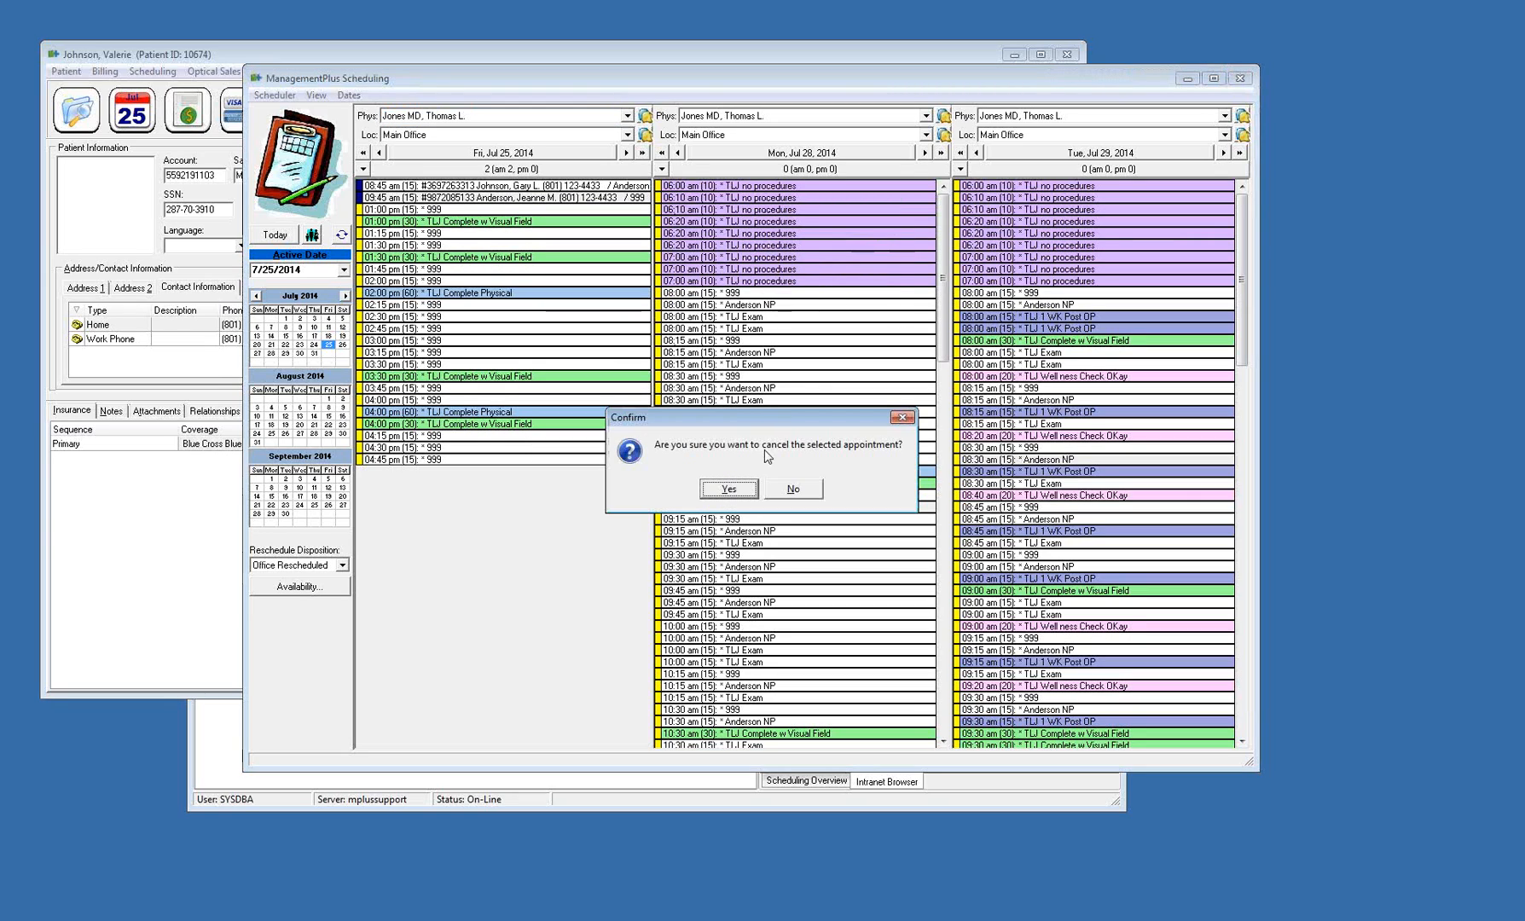
click(728, 489)
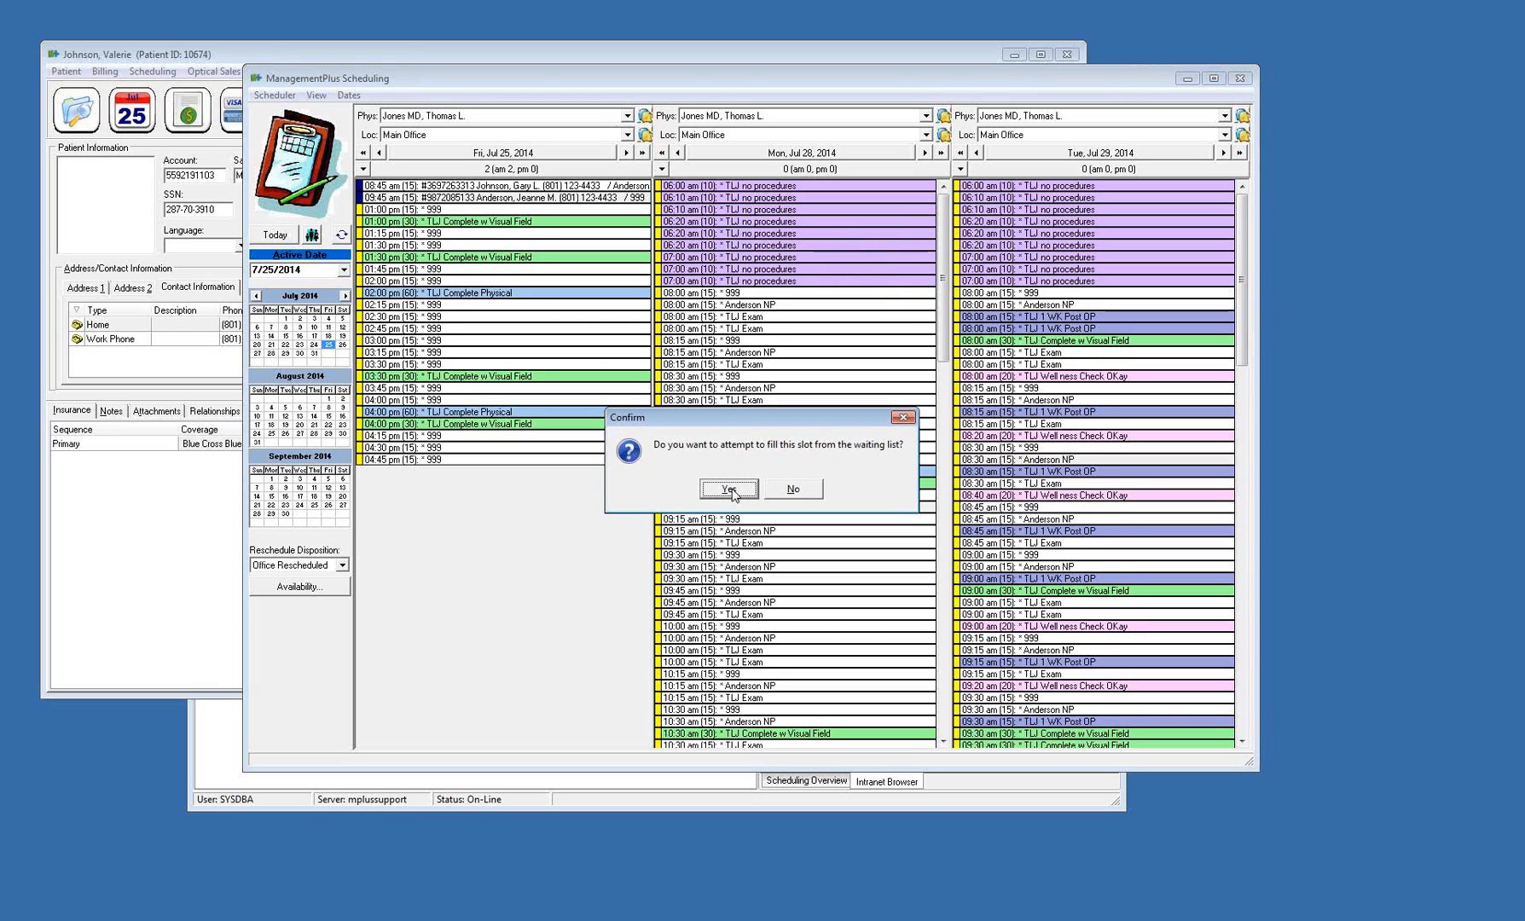
click(729, 489)
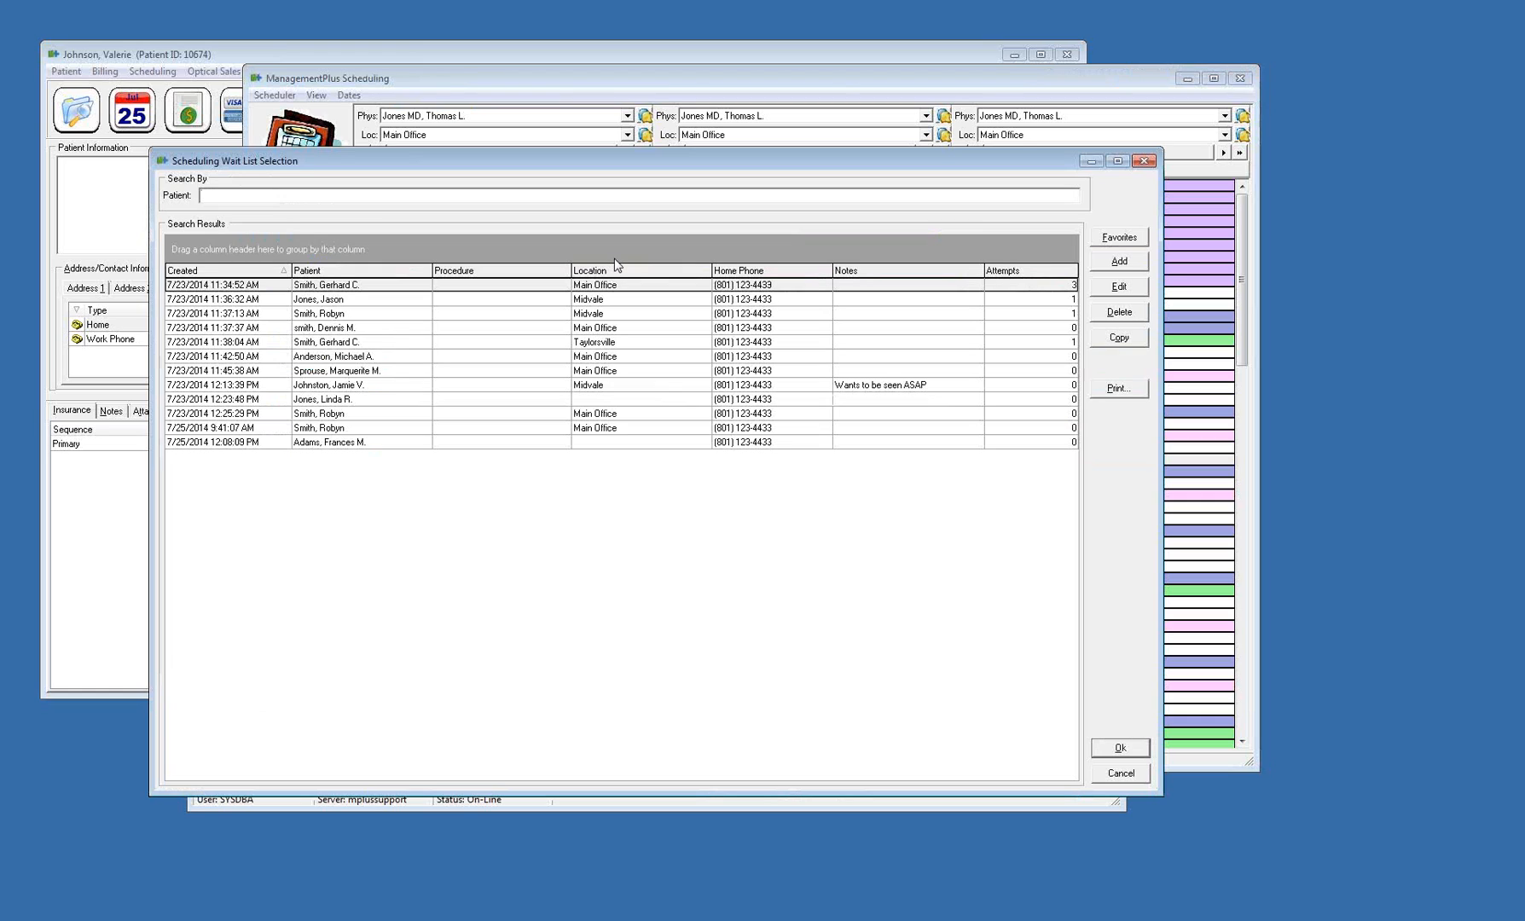
Record a contact attempt for each wait list entry created 7/23/2014 at 11:37:13, 11:37:37 and 11:38:04 AM
right_click(634, 309)
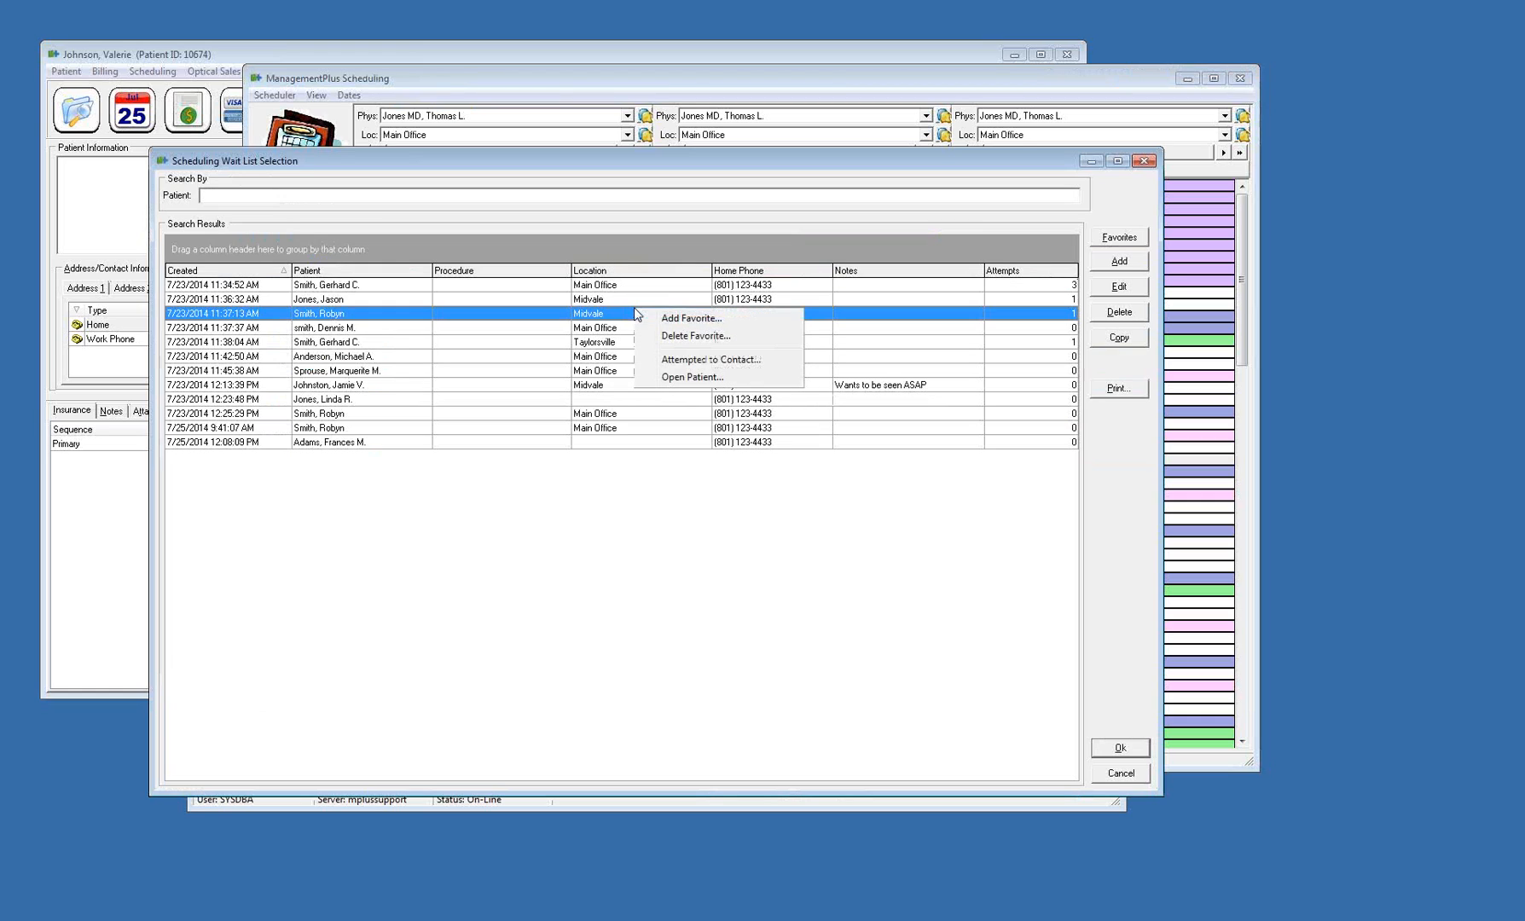
click(691, 359)
right_click(670, 330)
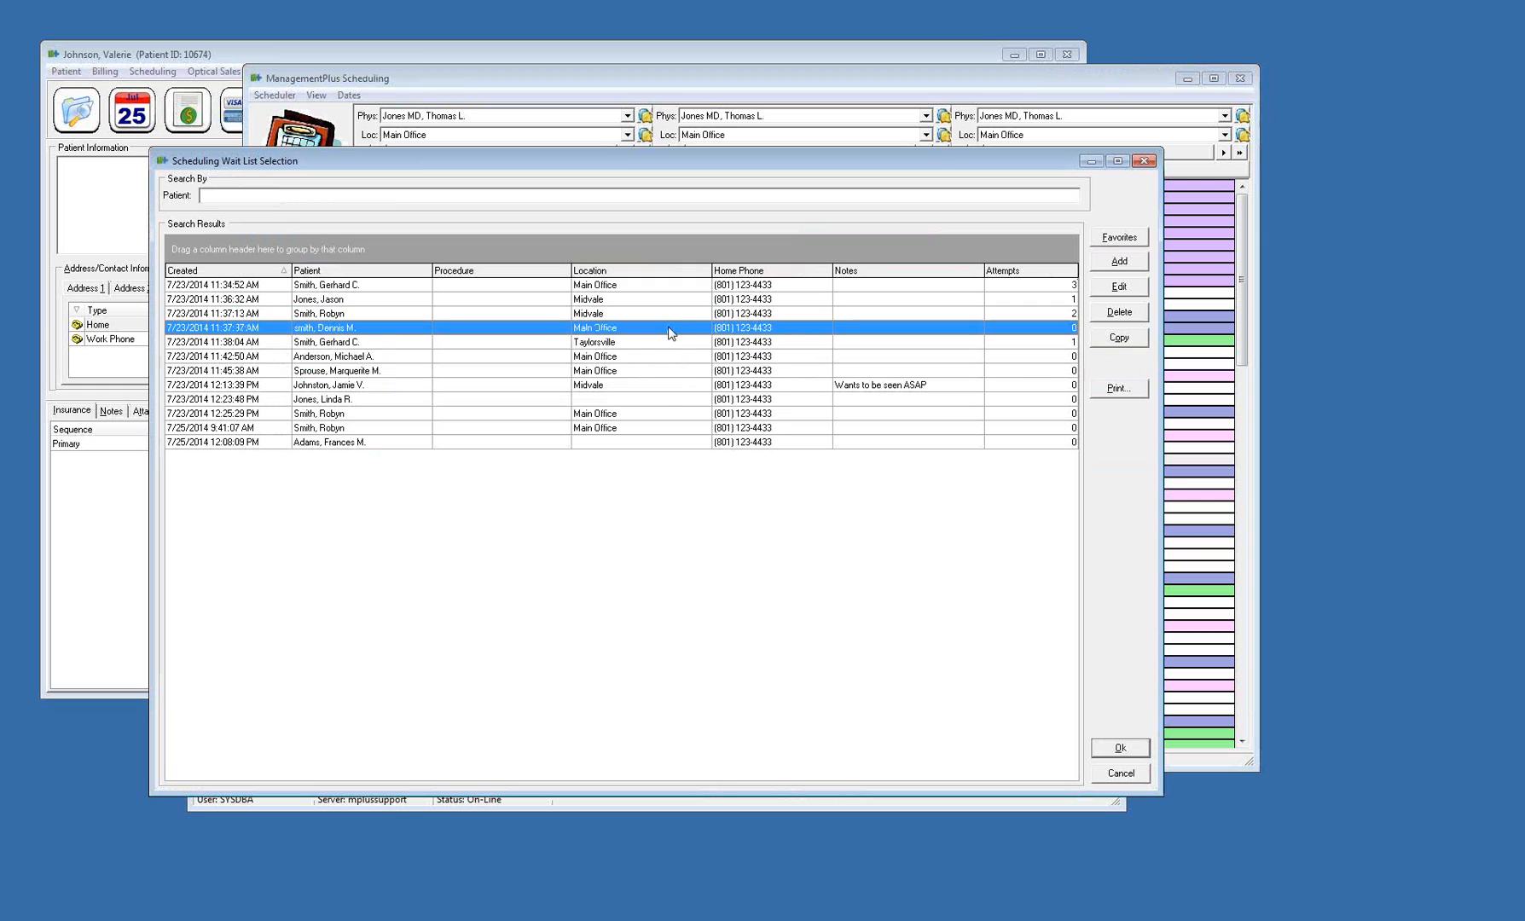
click(742, 379)
right_click(705, 345)
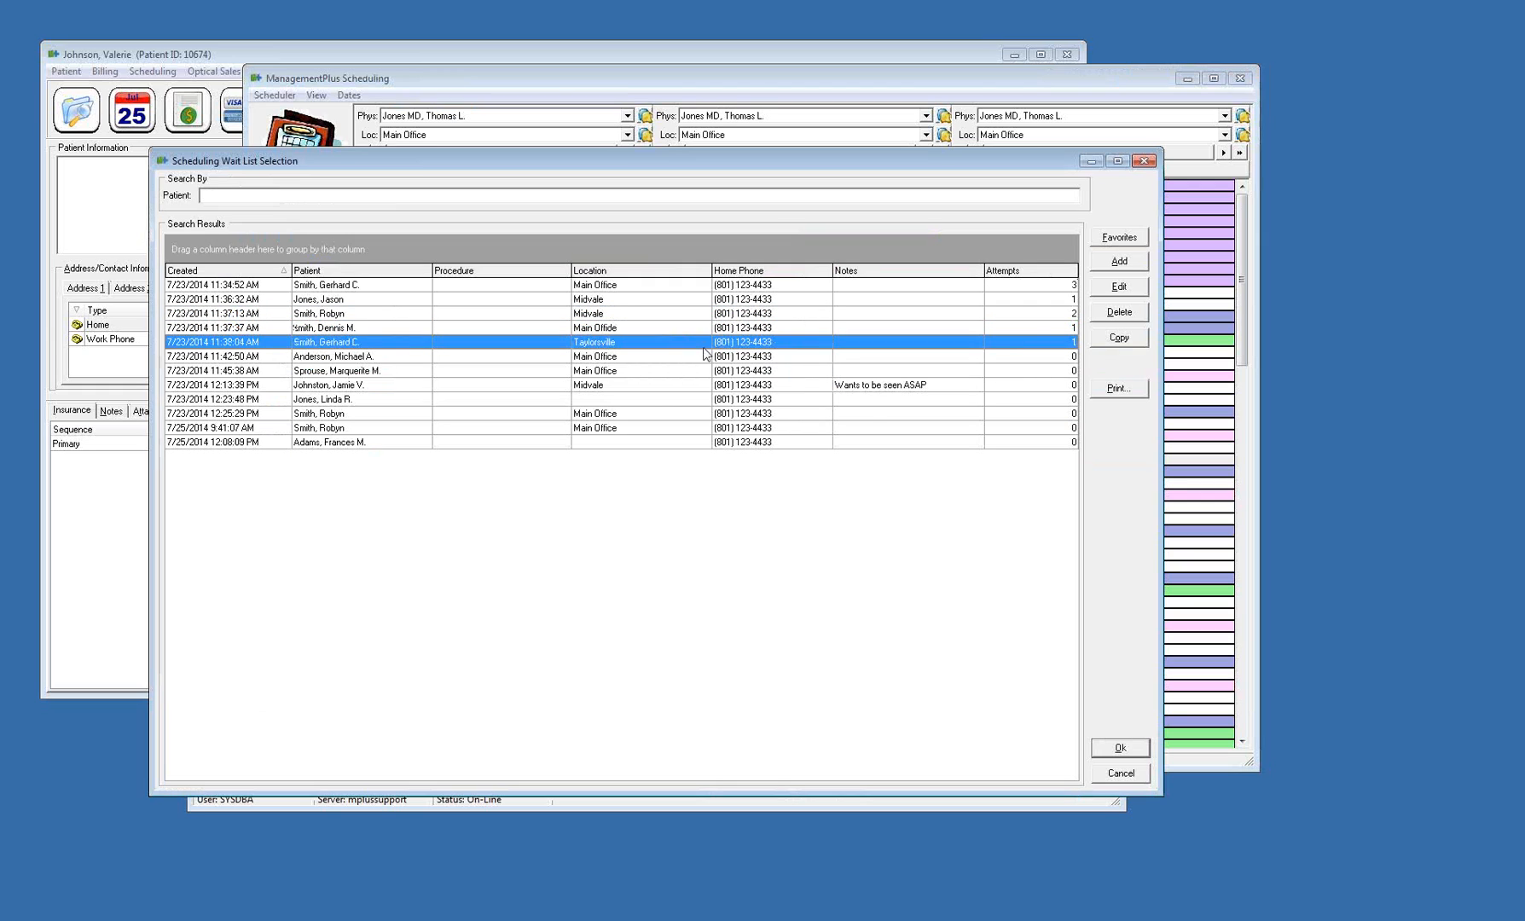
click(797, 401)
Fill the 9:45 am slot with the wait list patient created 7/23/2014 11:42:50 AM, declining a recall setup for the cancelled patient
click(604, 357)
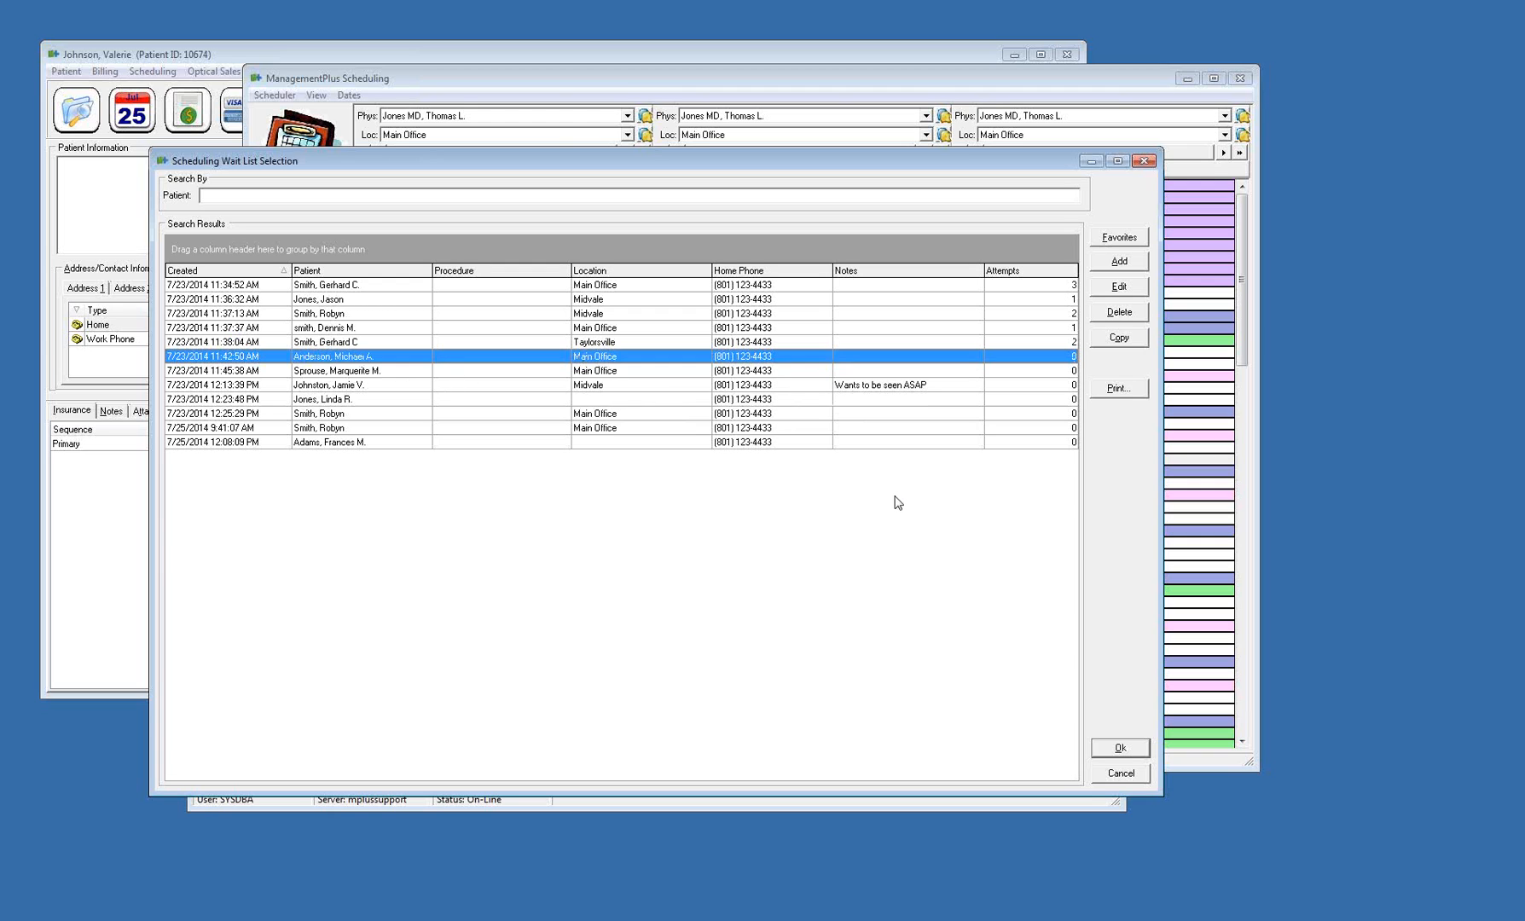
click(1133, 751)
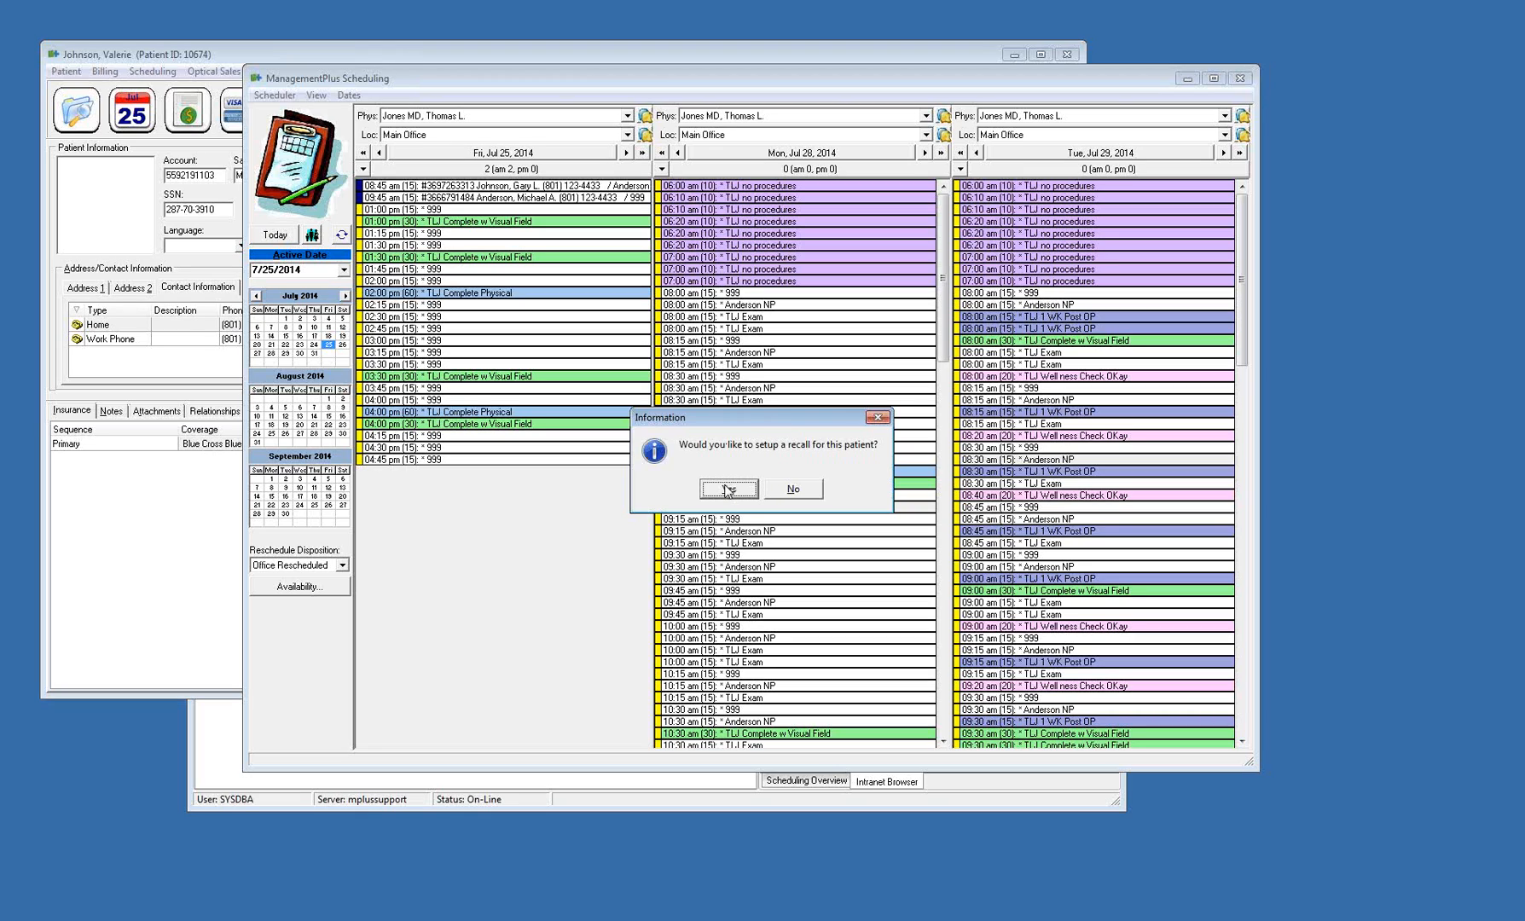
click(795, 490)
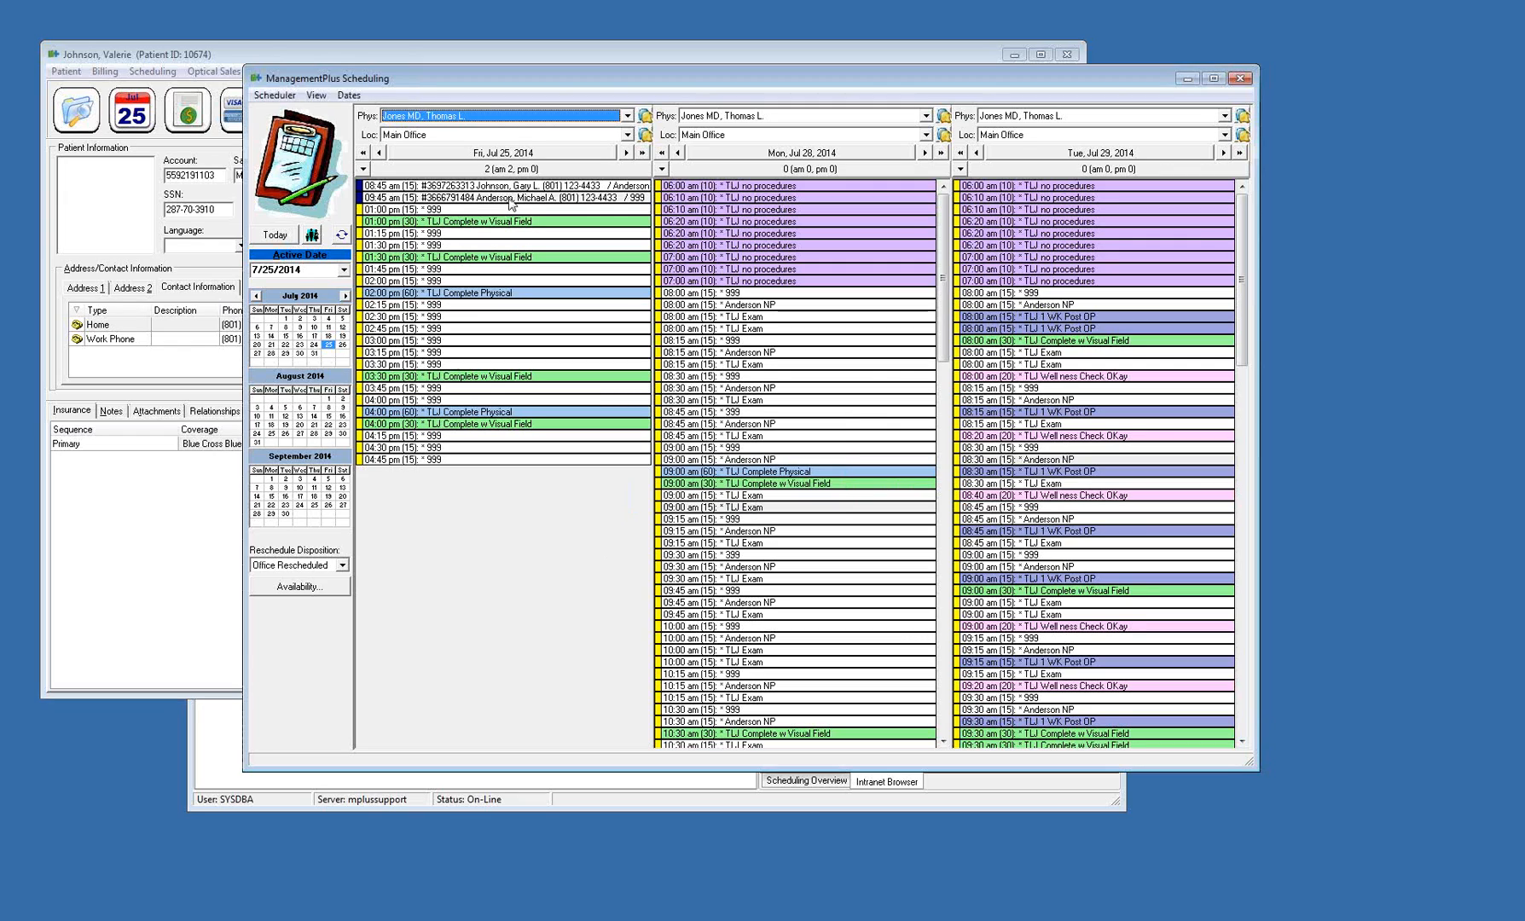
click(1318, 449)
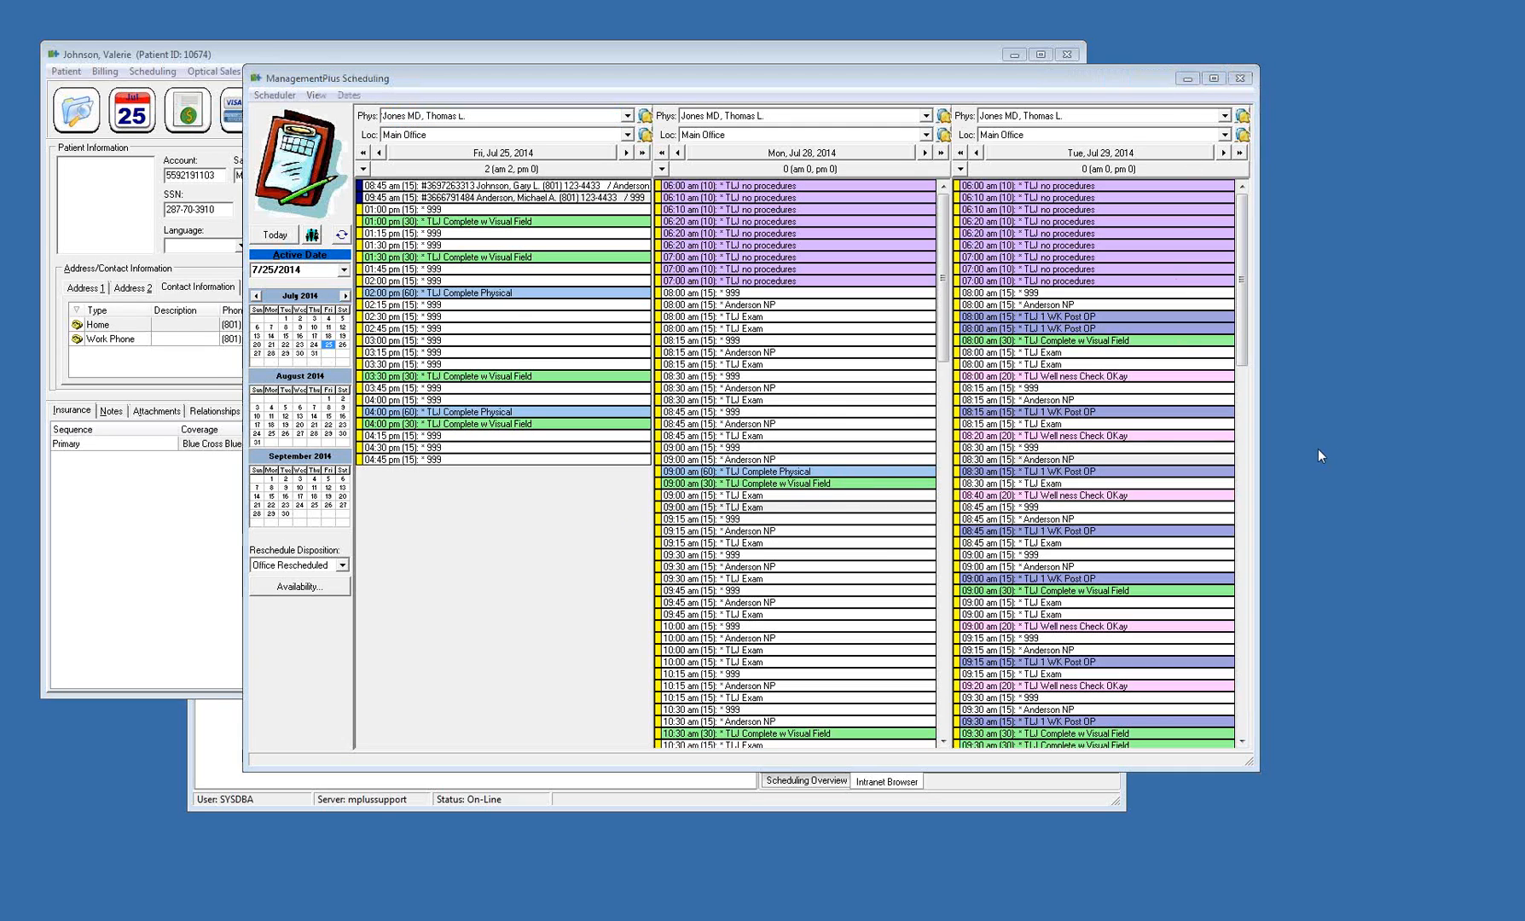